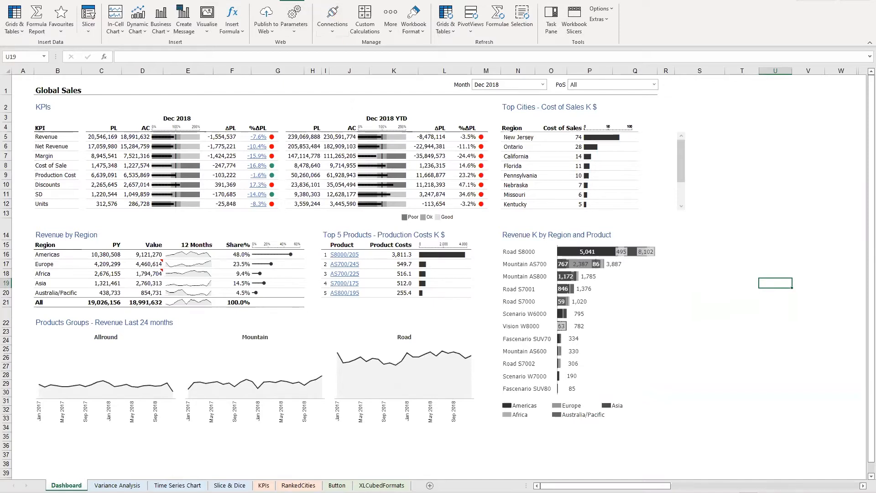
Step: Open the workbook's connection manager and view the list of its existing connections
left_click(332, 18)
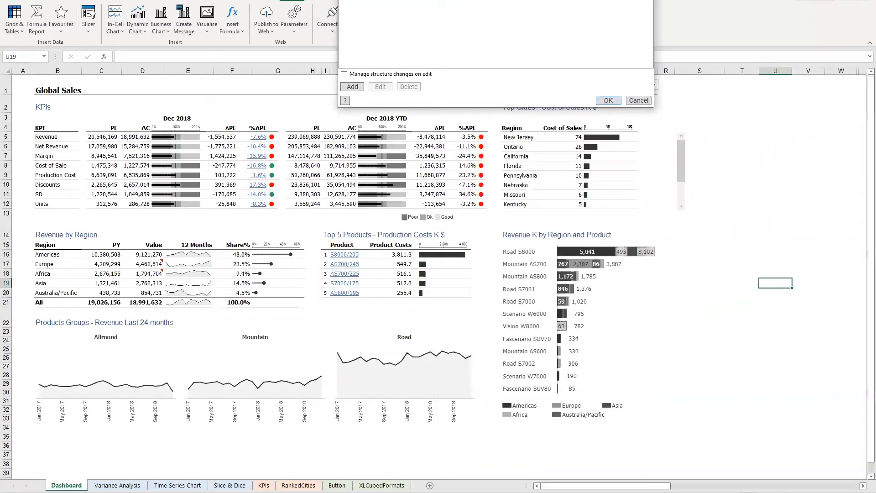
key("super+Left")
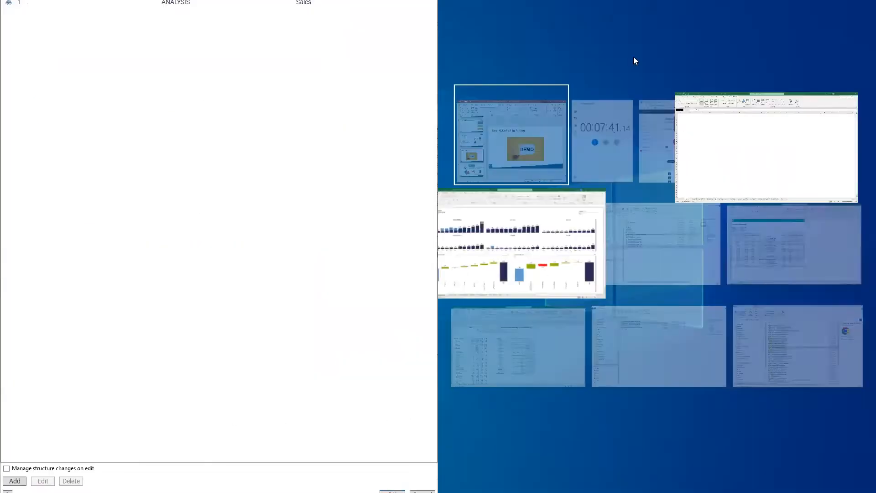
key("Escape")
key("super+Right")
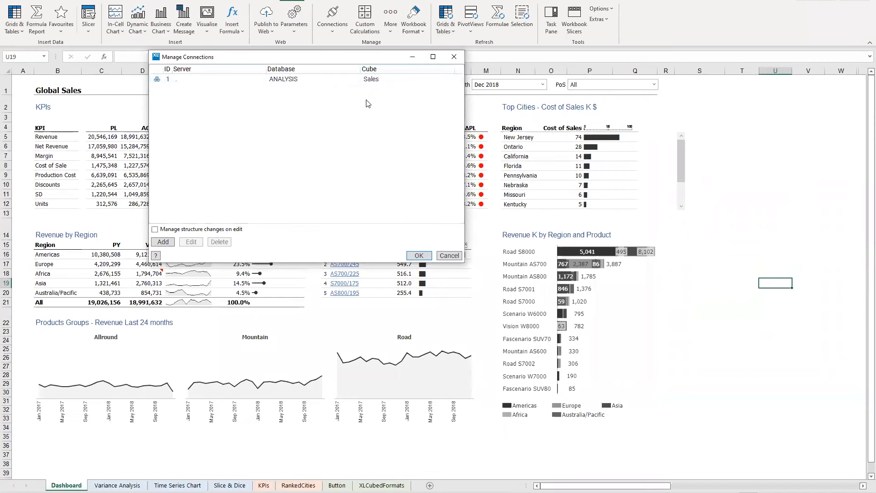
Step: Start adding a connection and show the available data source types for a new connection
left_click(169, 243)
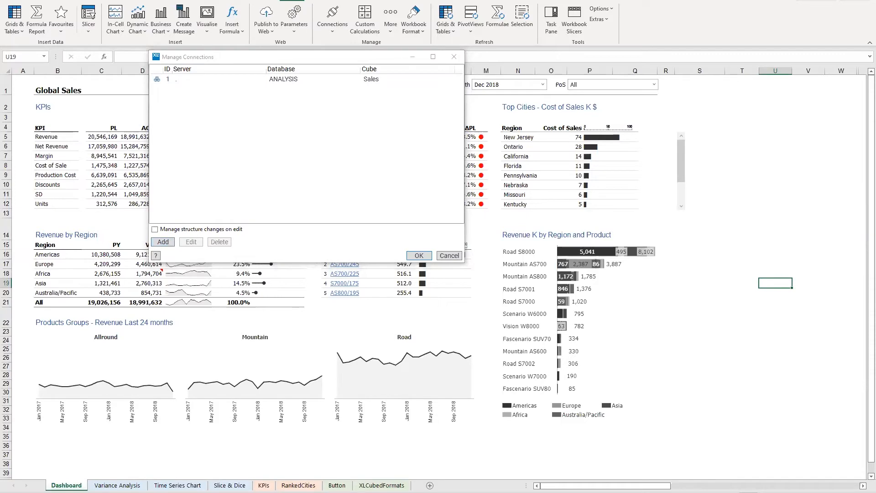
key("super+Left")
key("super+Left")
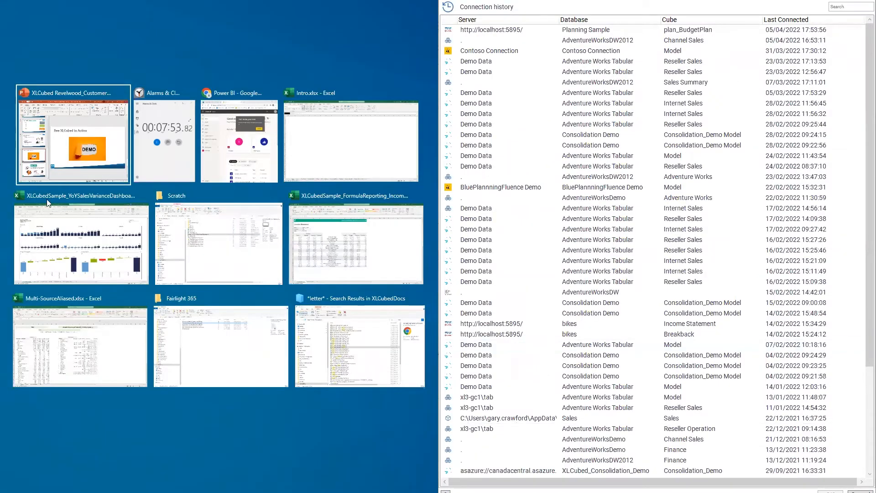
left_click(492, 40)
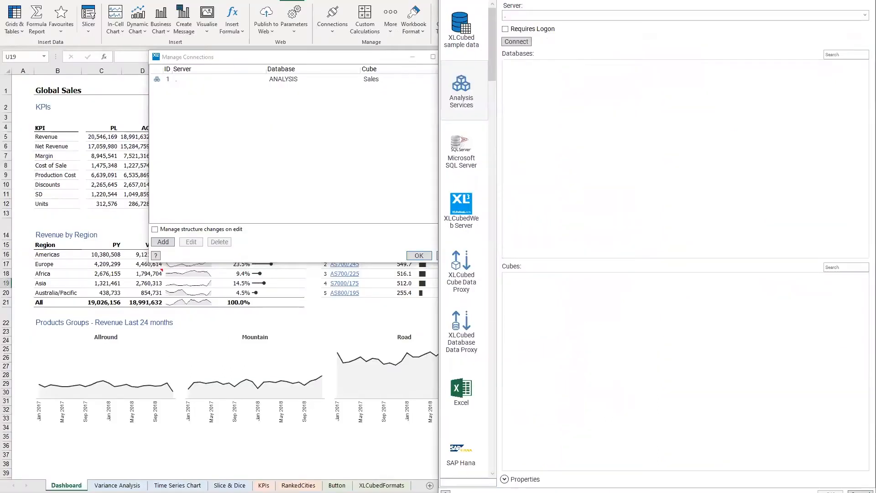
Step: Search the data source types for "po", "tm" and "kyv", clearing the search at the end
left_click_drag(493, 67, 491, 92)
left_click(473, 485)
type("po")
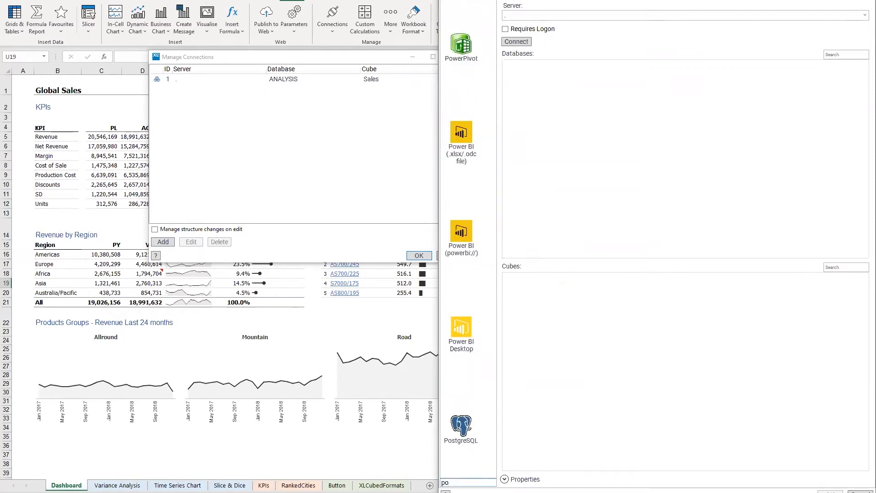
key("BackSpace")
key("BackSpace")
type("tm")
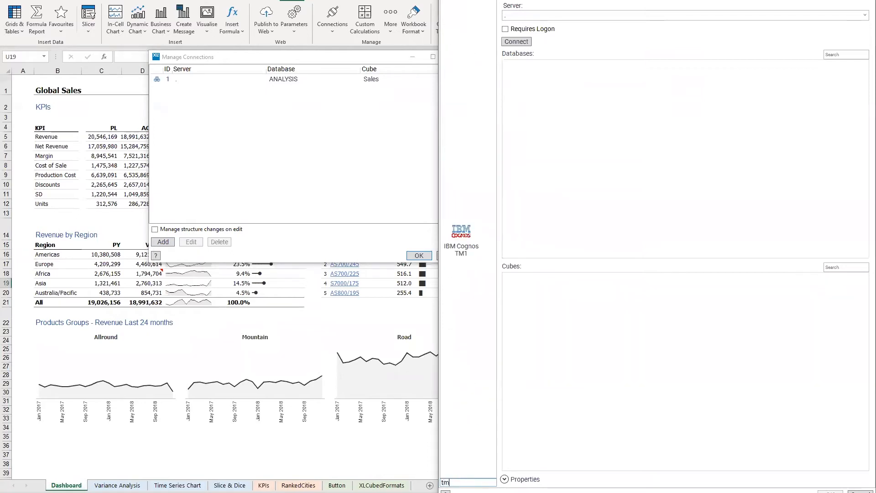
key("BackSpace")
key("BackSpace")
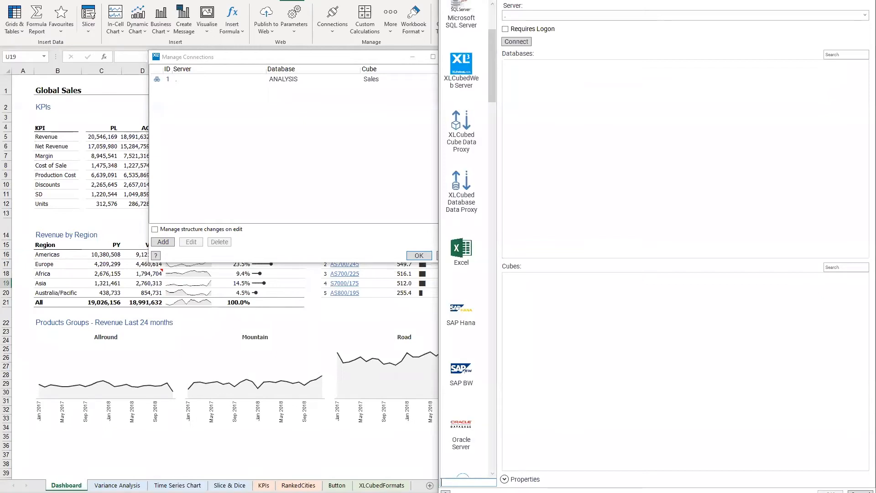
type("kyv")
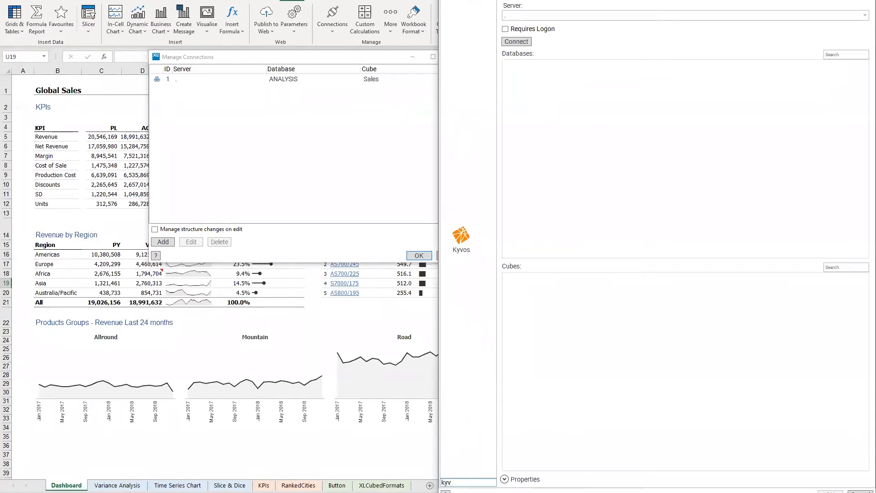
key("BackSpace")
key("BackSpace")
key("BackSpace")
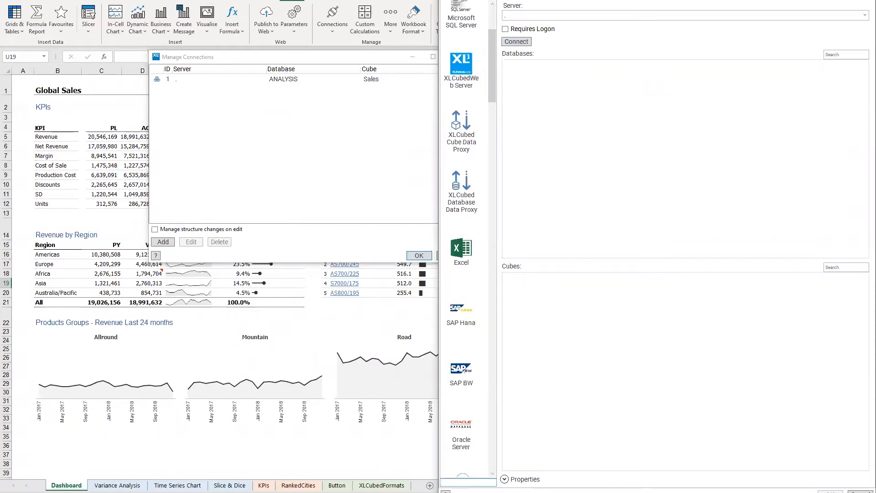
Step: Cancel the new connection and close the connection manager without making changes
left_click_drag(583, 0, 473, 31)
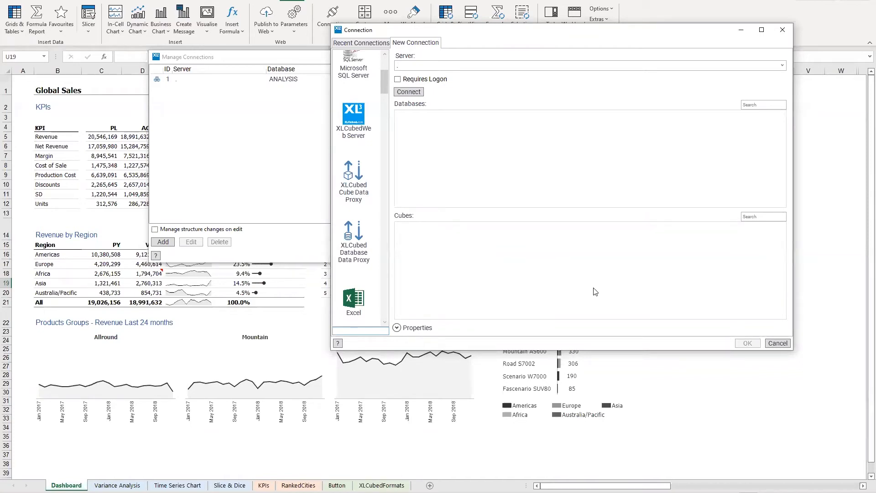
left_click(777, 343)
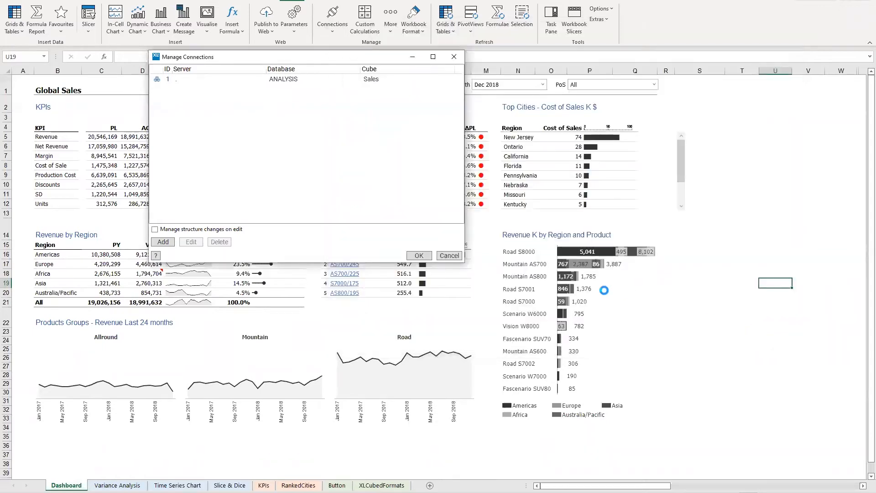
left_click(448, 256)
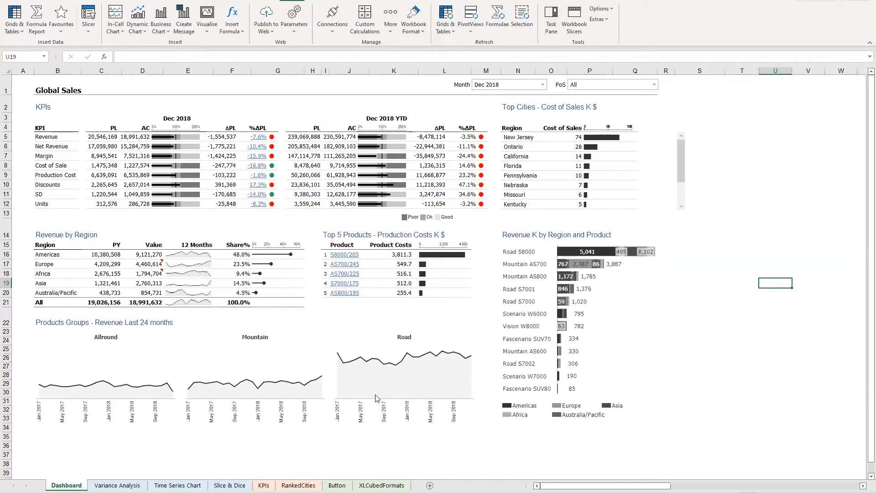
Step: View the Income Statement workbook and switch to the Adventure Works Internet Sales dashboard workbook
left_click(283, 487)
left_click(257, 466)
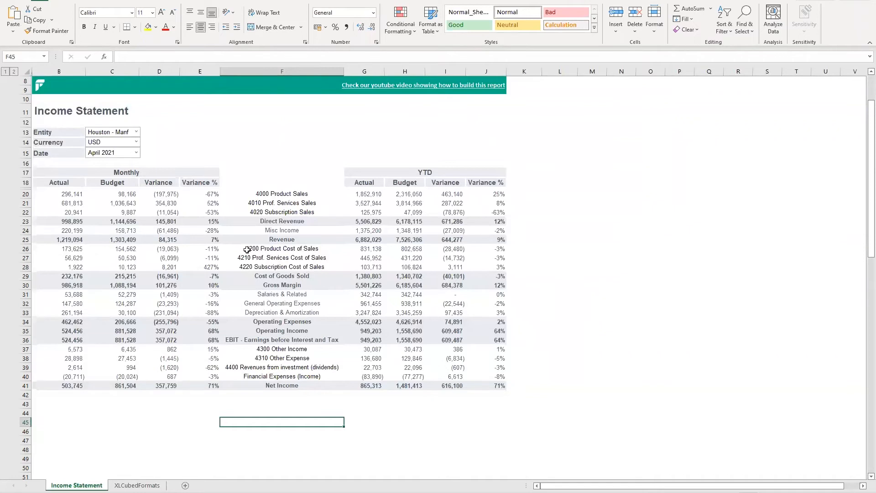
key("super+3")
key("super+3")
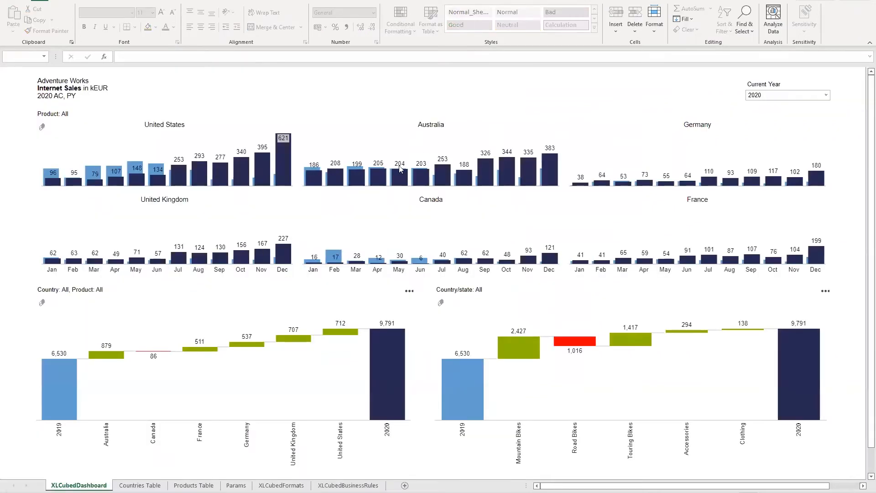
Step: Highlight the Australia chart and the Canada chart in the country chart group, and clear the selection
left_click(399, 169)
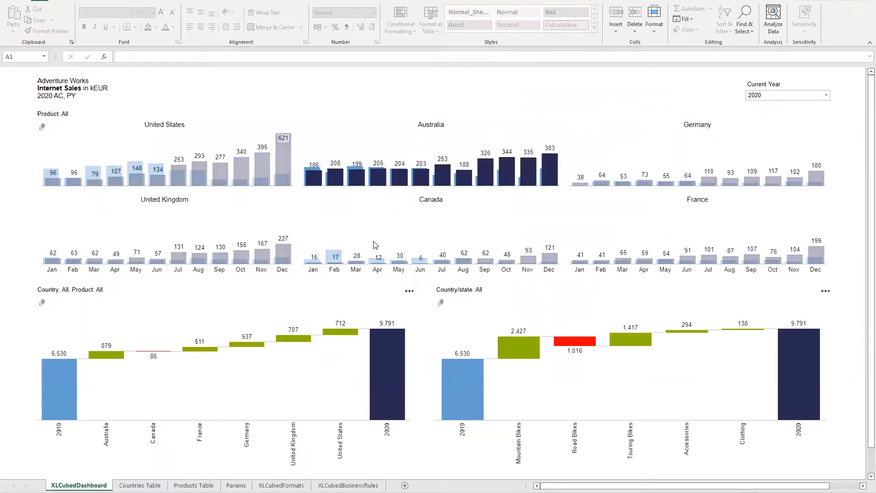
left_click(304, 237)
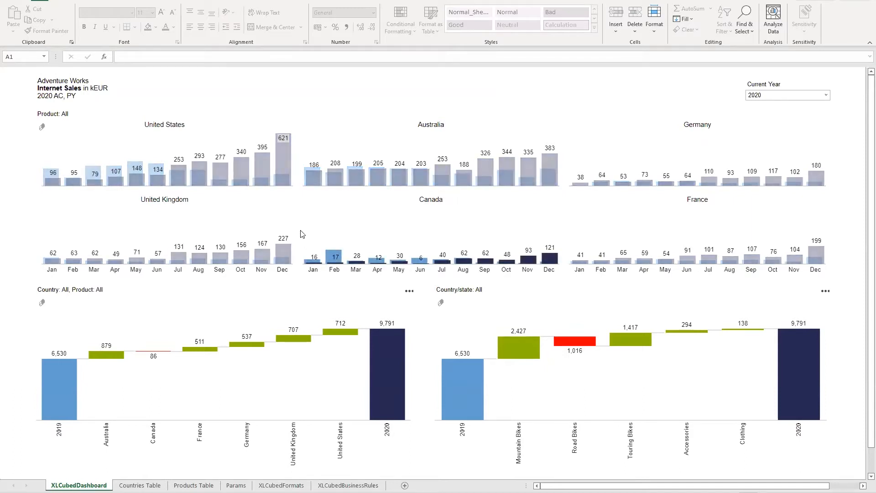
left_click(300, 221)
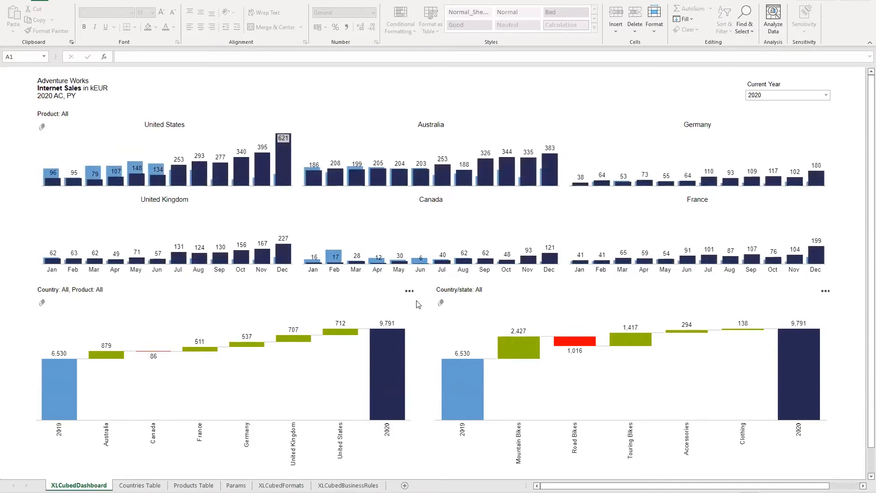
Step: Return to the Income Statement workbook and open its publish-to-web dialog
mouse_move(382, 330)
left_click(274, 472)
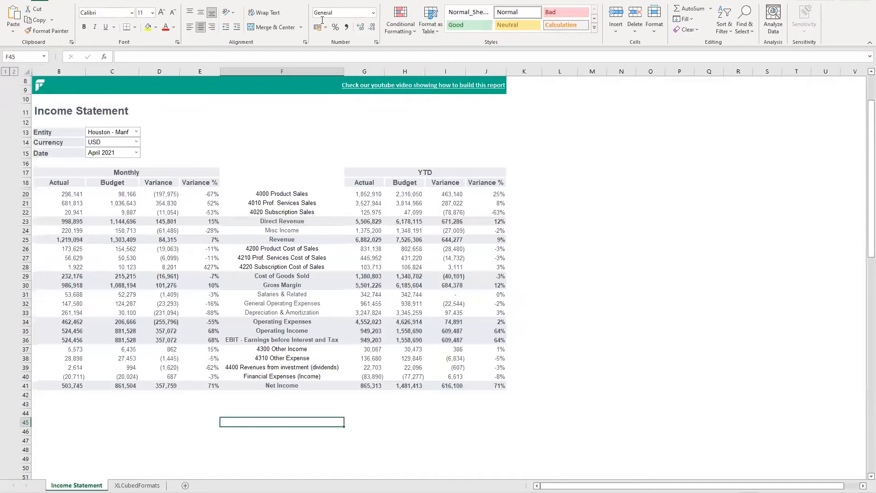
left_click(296, 1)
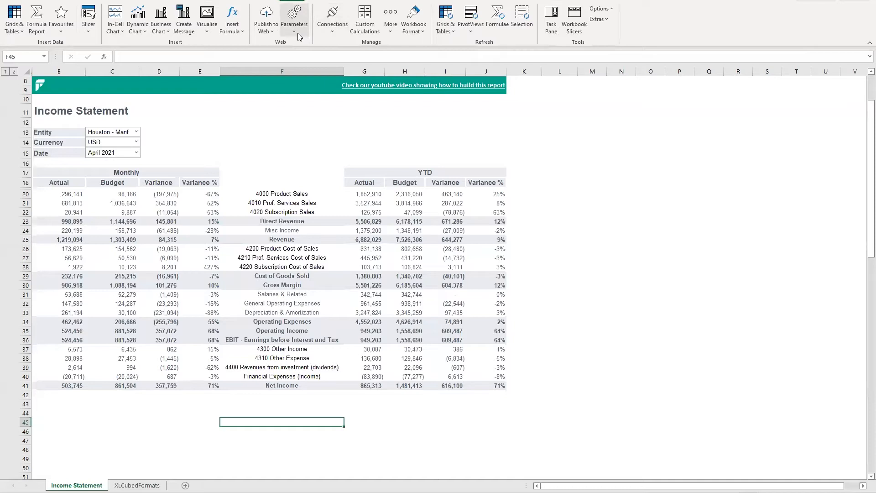
left_click(266, 30)
left_click(287, 43)
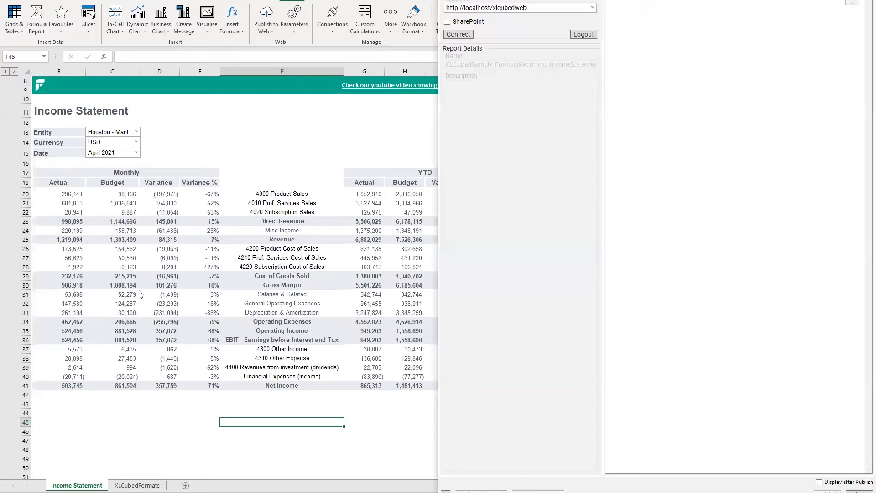
Step: Close the publish-to-web dialog without publishing the Income Statement report
key("super+Tab")
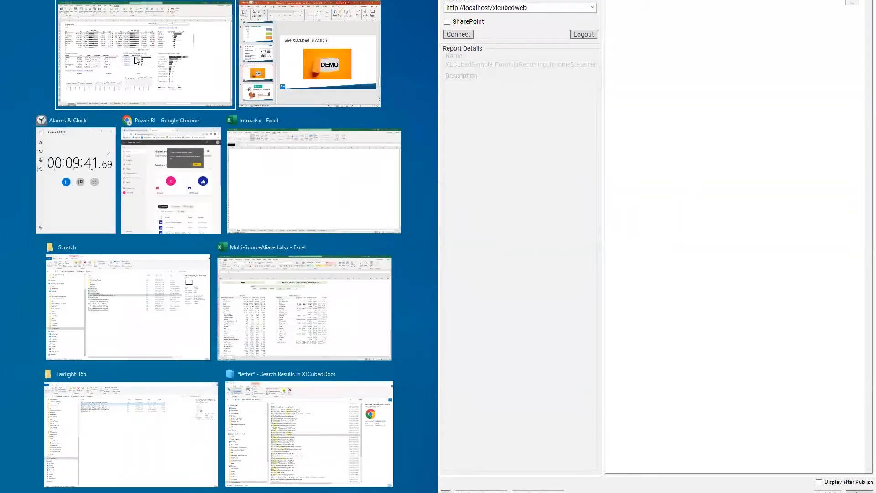
left_click(136, 60)
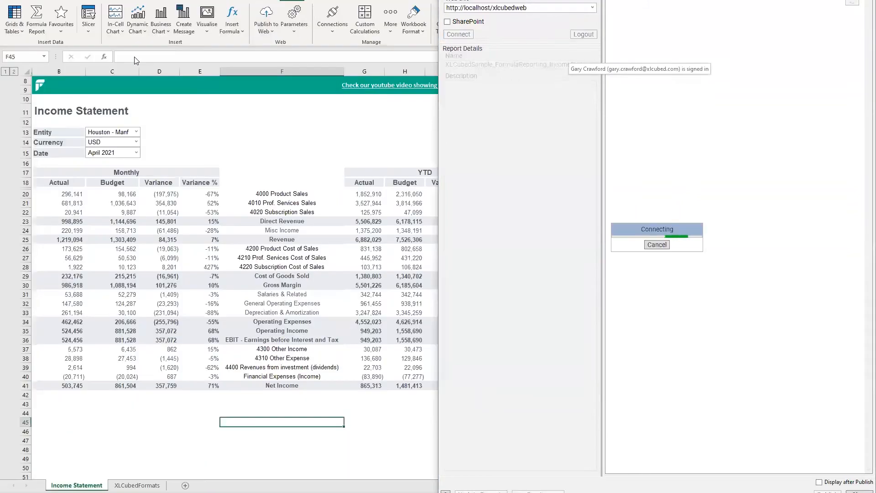
left_click(857, 491)
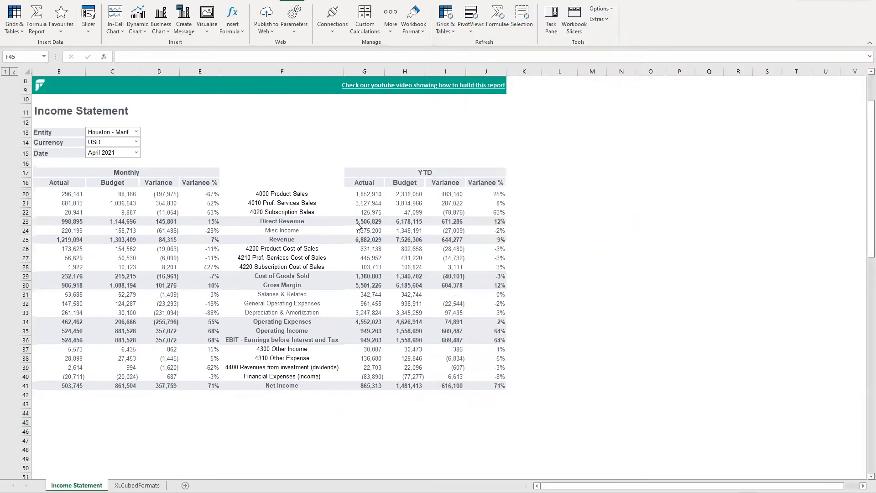
Step: Switch to the Intro workbook with the empty Sales sheet and list the XLCubed favourites
left_click(356, 468)
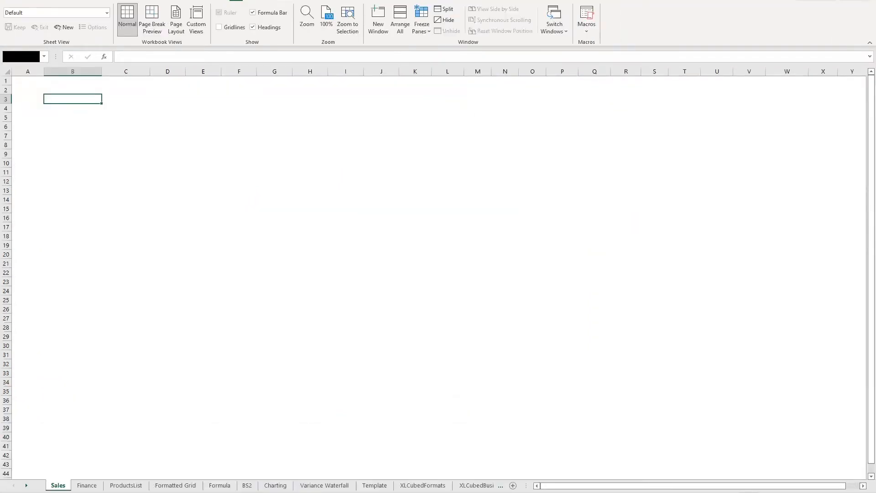
left_click(292, 1)
left_click(61, 20)
mouse_move(122, 56)
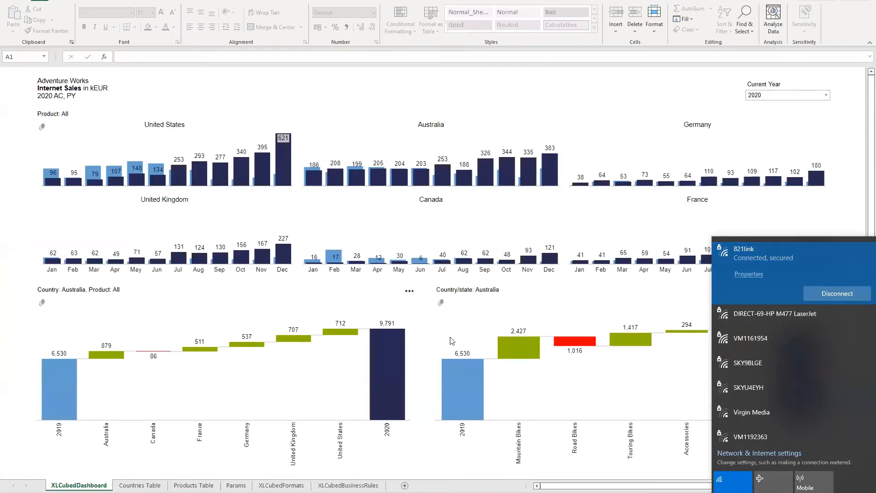
left_click(426, 322)
left_click(509, 331)
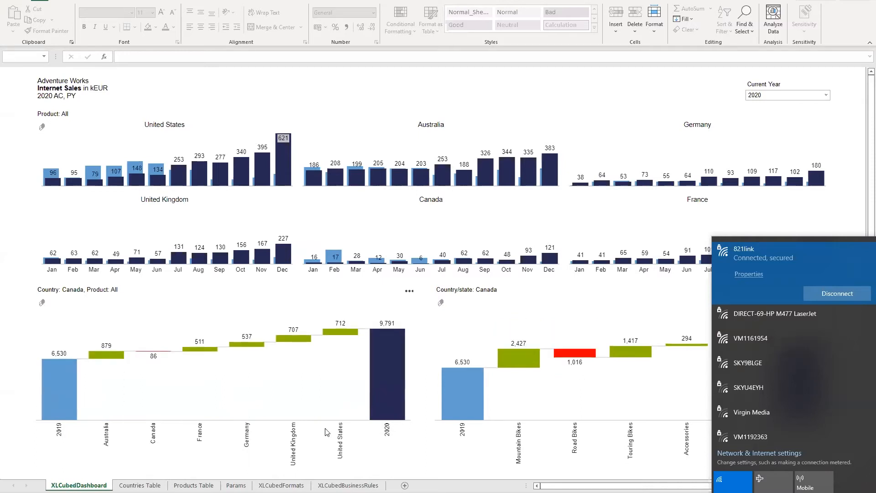
Step: Return to the Intro workbook and insert the Regional Sales favourite from AdventureWorksDW2012 Channel Sales at cell B3 of the Sales sheet
left_click(327, 492)
left_click(356, 470)
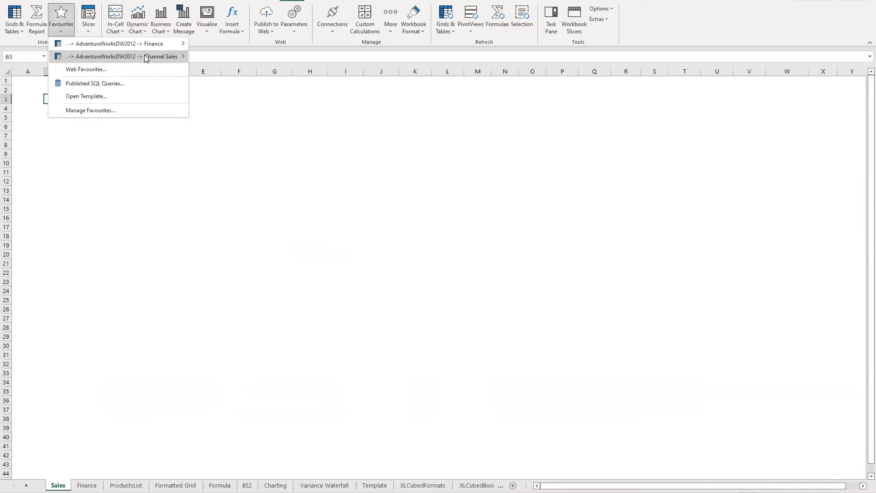
mouse_move(144, 56)
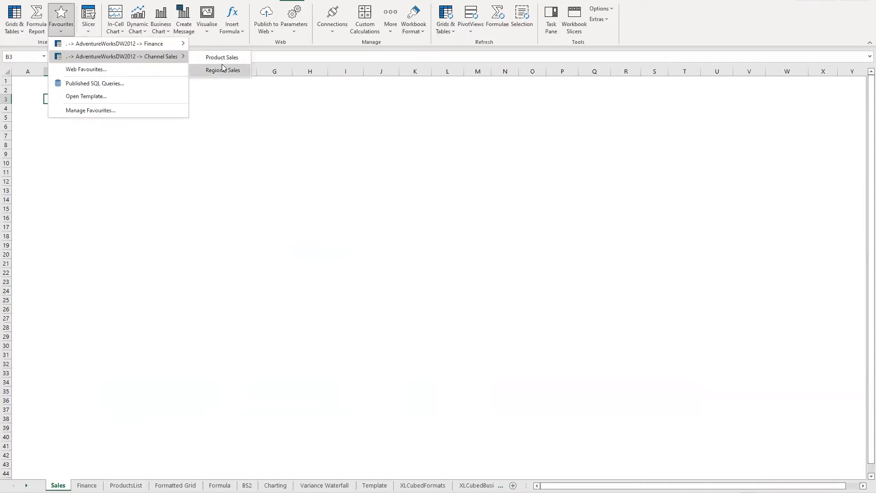
left_click(222, 66)
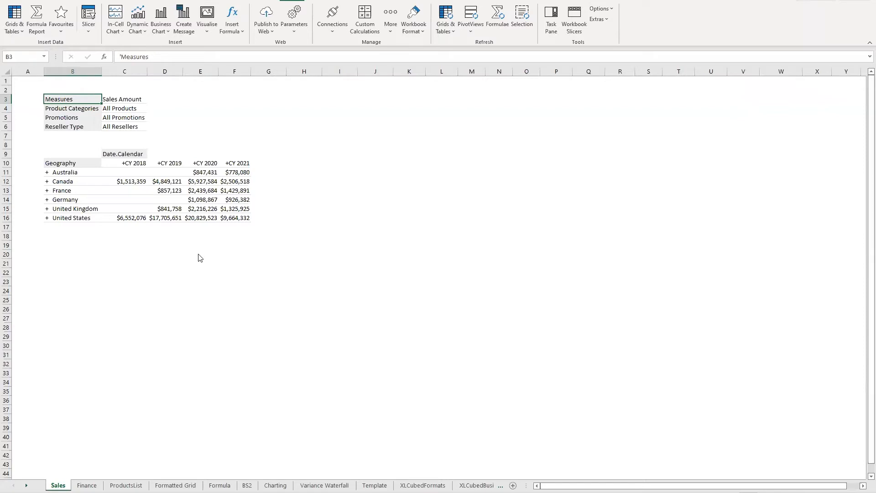
Step: Open the Regional Sales grid designer, examine the Product Categories hierarchy down to Road Bikes and the Date.Calendar members, and close it
left_click(215, 194)
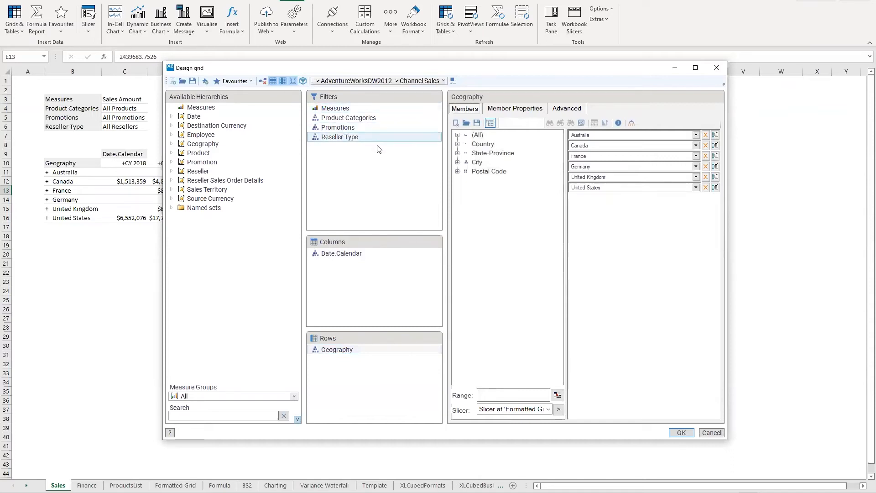
left_click(347, 119)
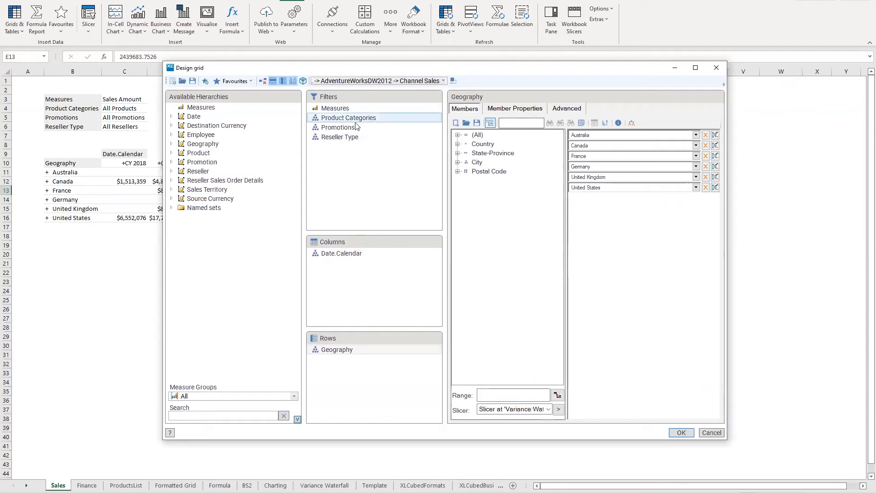
left_click(457, 135)
left_click(466, 154)
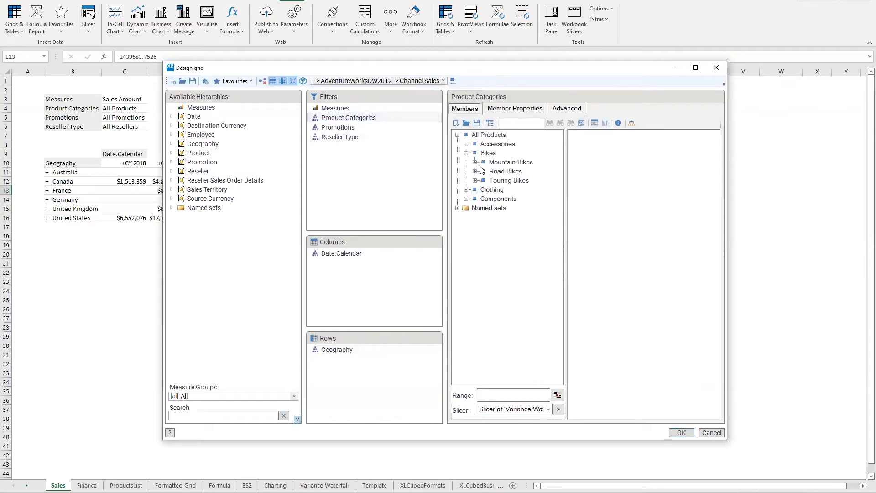
left_click(475, 171)
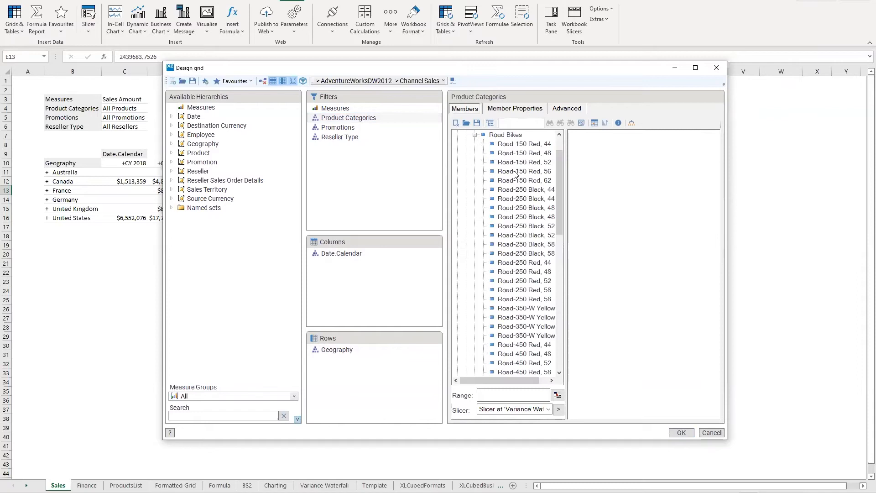
left_click(351, 255)
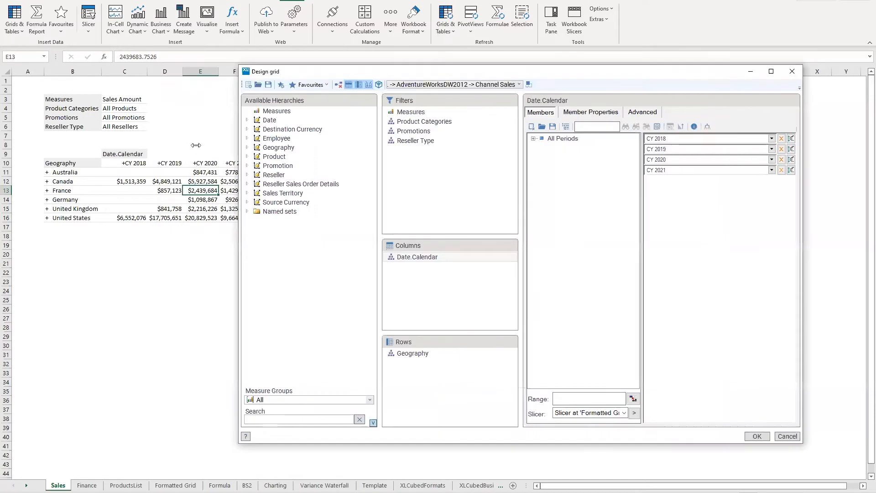
left_click(753, 434)
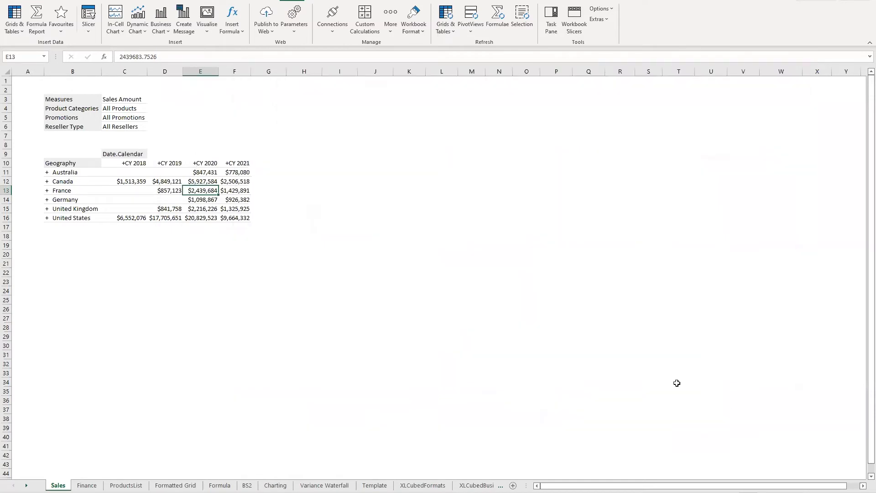
Step: Show the XLCubed task pane and drill into and back out of Canada and CY 2020 in the grid
left_click(551, 26)
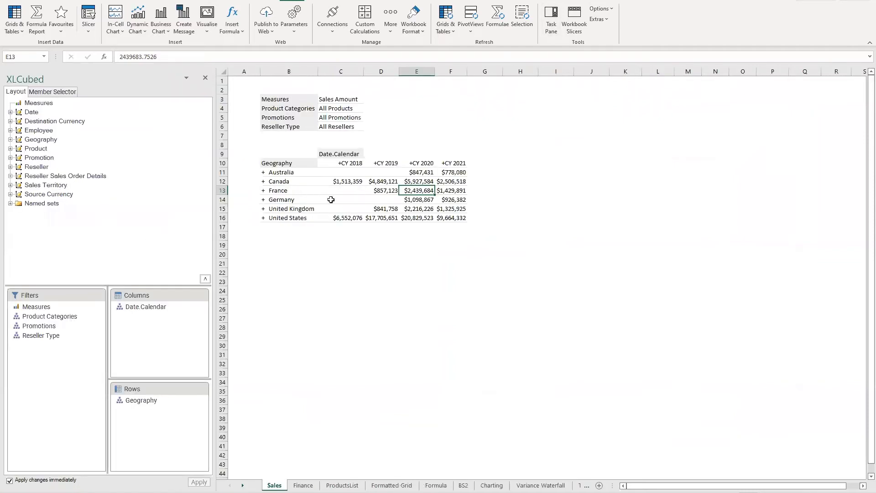
double_click(283, 183)
double_click(422, 163)
double_click(420, 163)
double_click(283, 182)
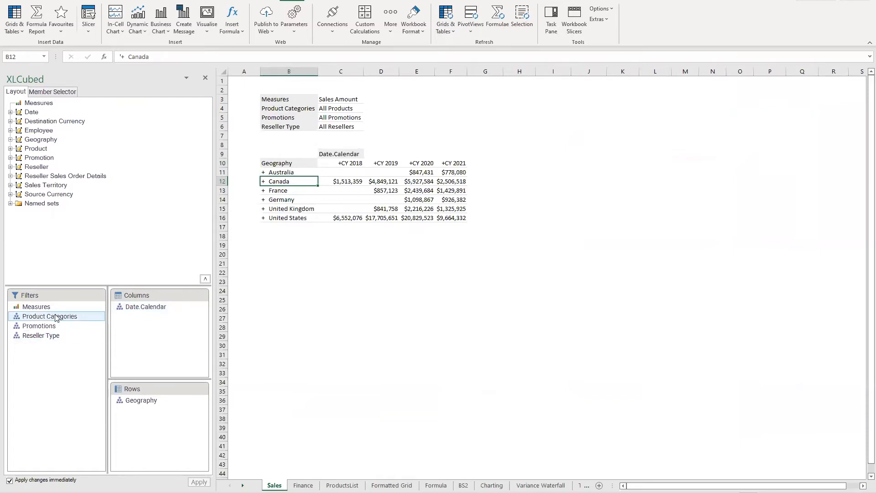
Step: Move Product Categories from the filters to the rows beneath Geography and expand All Products
left_click_drag(56, 316, 156, 413)
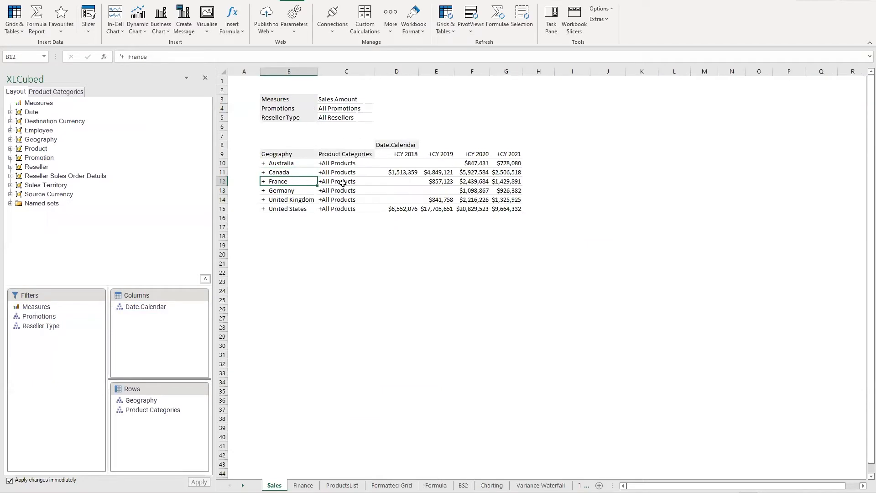
left_click(339, 182)
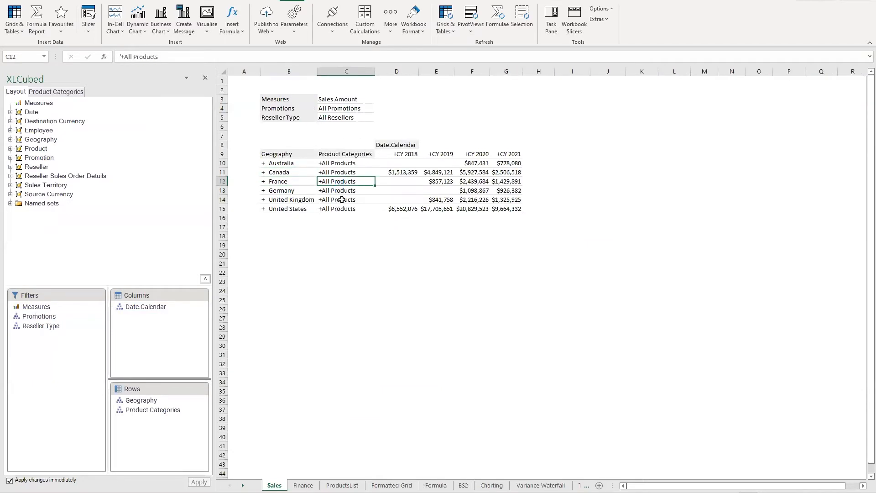
Step: Reorder the rows so Product Categories comes before Geography, and return Product Categories to the filters
left_click_drag(140, 411, 147, 400)
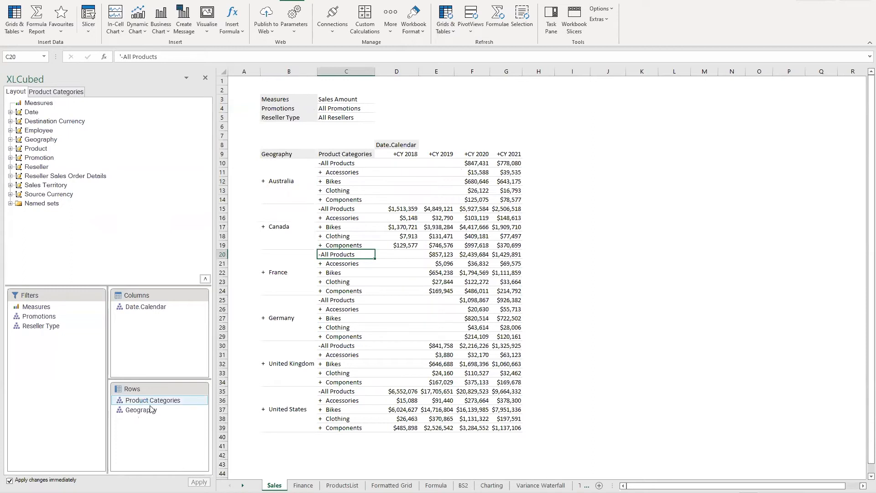
left_click(152, 408)
left_click(152, 401)
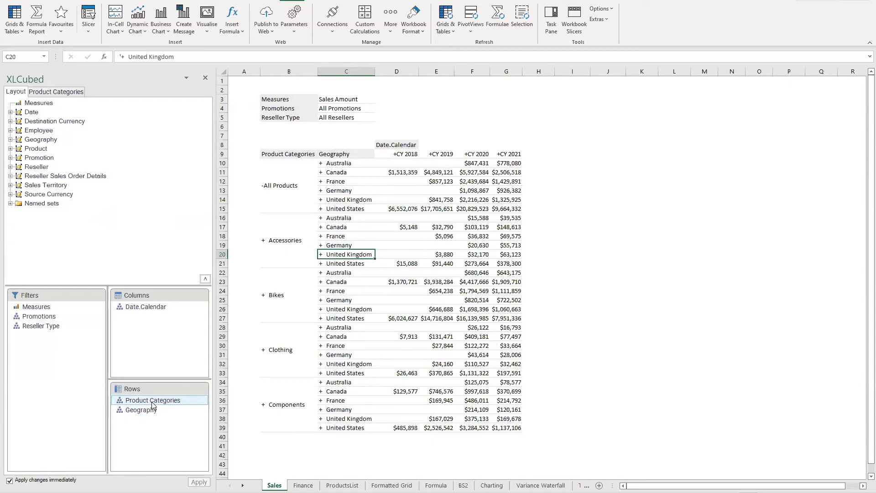
left_click_drag(152, 405, 75, 369)
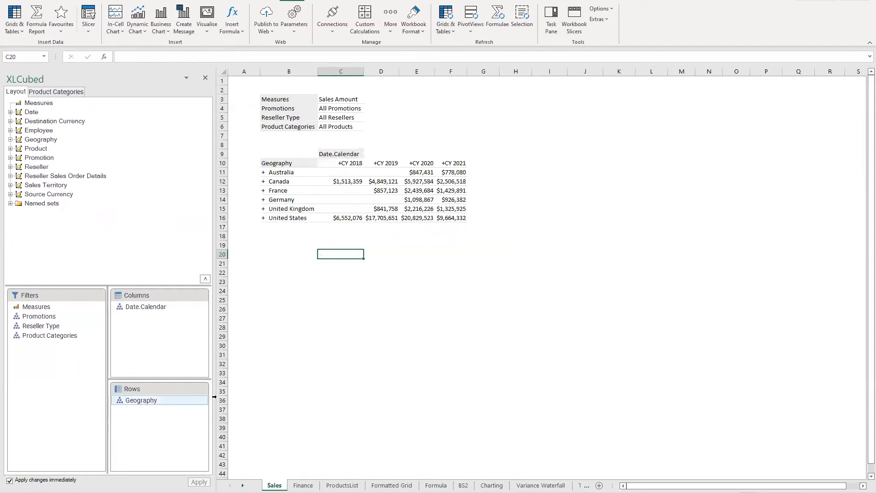
Step: Clear the selected Geography row members and add United States as the only one
double_click(150, 401)
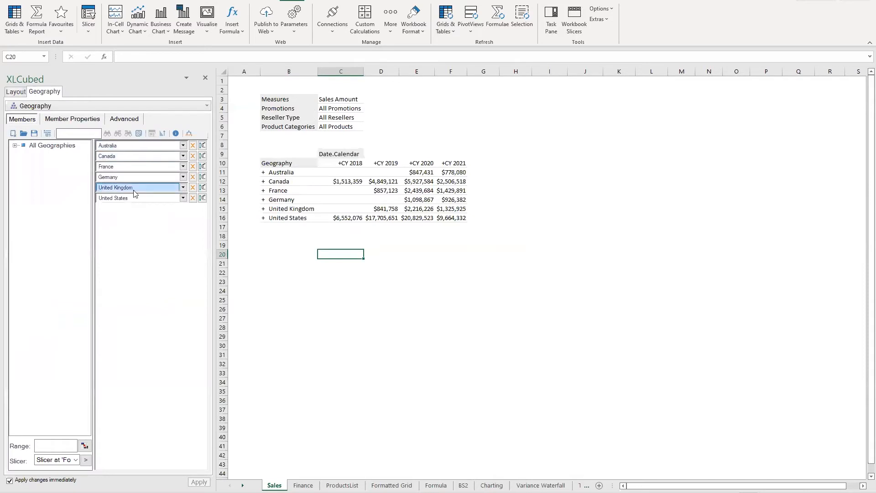
left_click(12, 133)
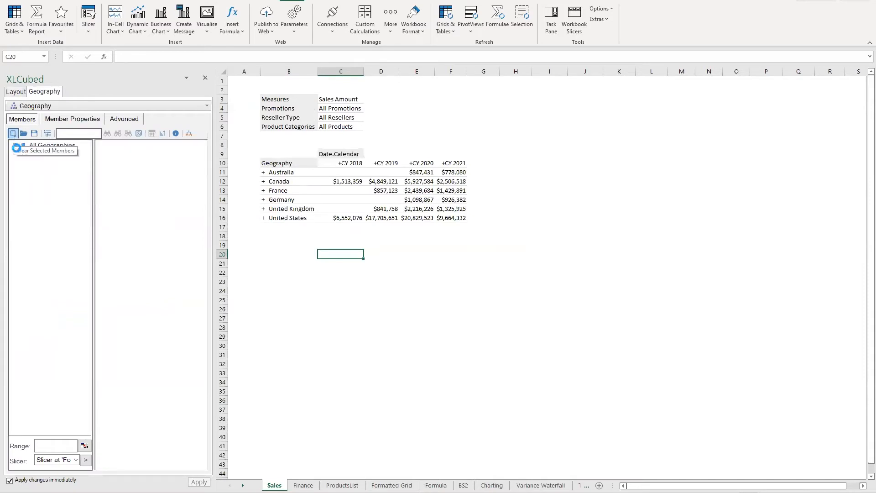
left_click(57, 200)
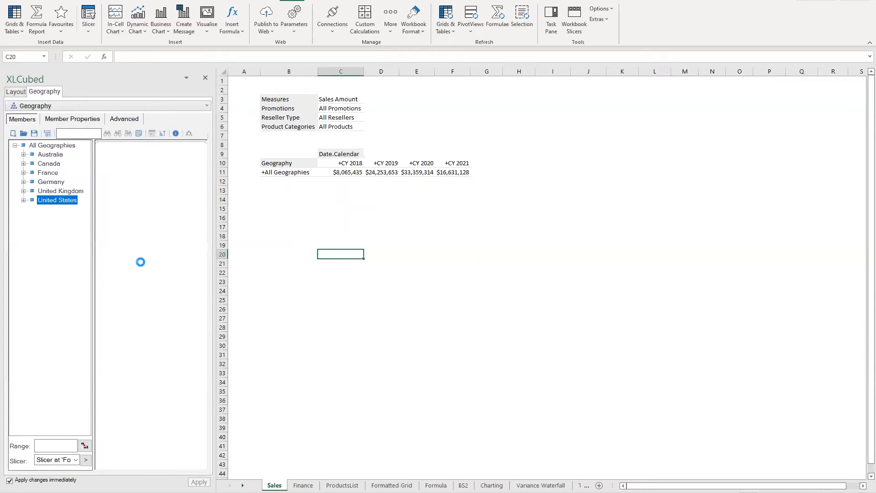
Step: Browse the states and Alabama's cities under United States and set the United States selection to Children
left_click(24, 200)
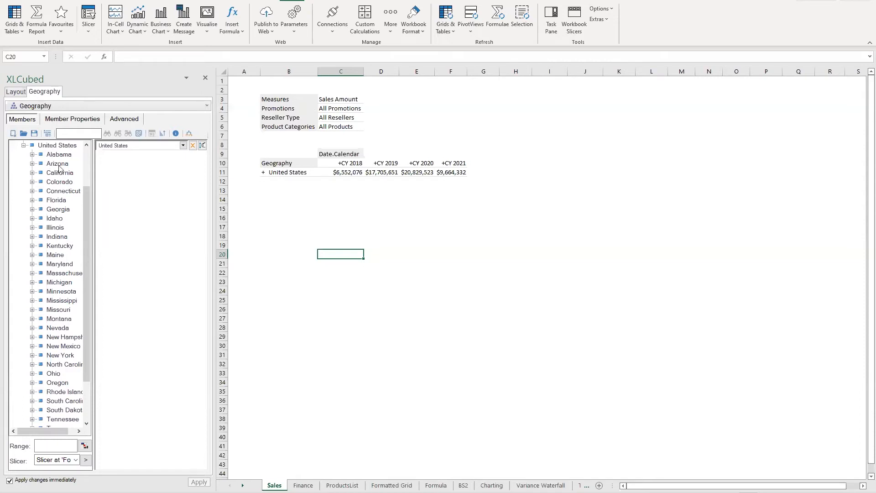
left_click(32, 155)
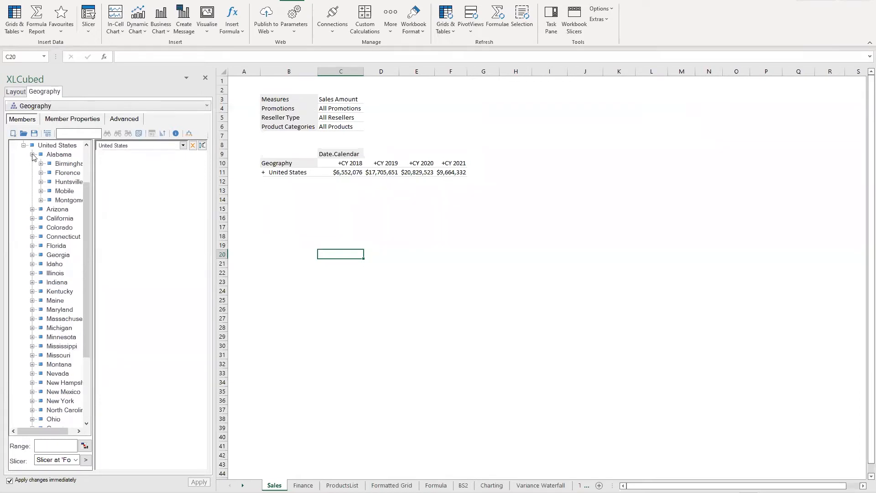
left_click(33, 155)
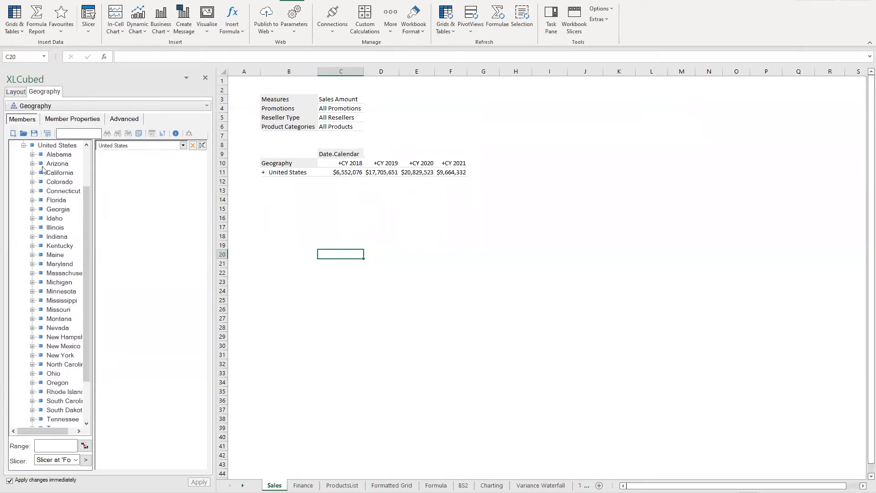
left_click(183, 146)
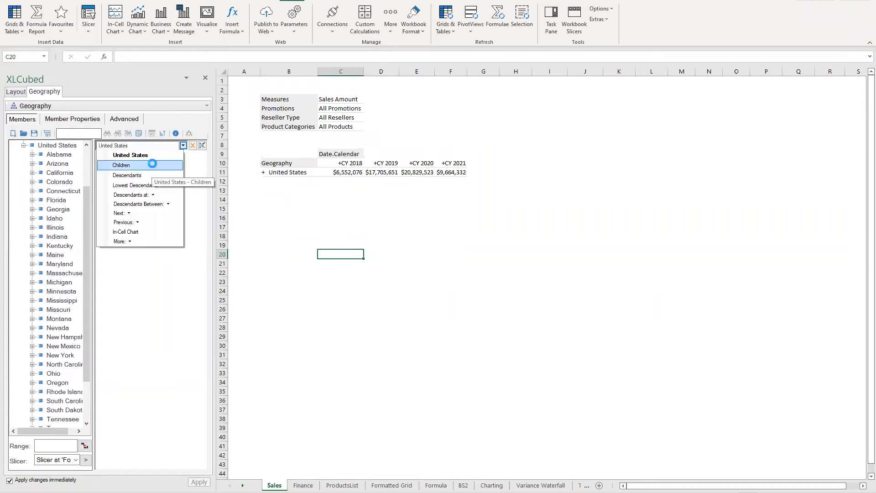
left_click(152, 162)
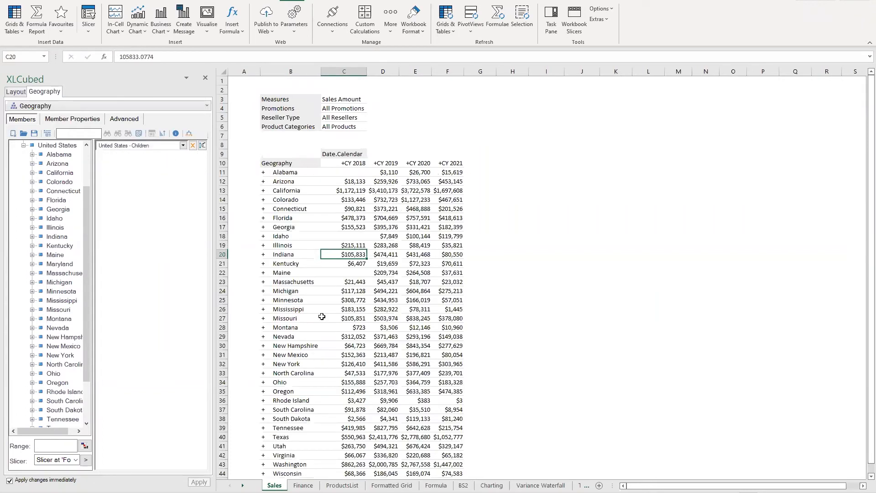
Step: Change the United States selection to Descendants at City level
left_click(183, 146)
left_click(151, 196)
left_click(203, 206)
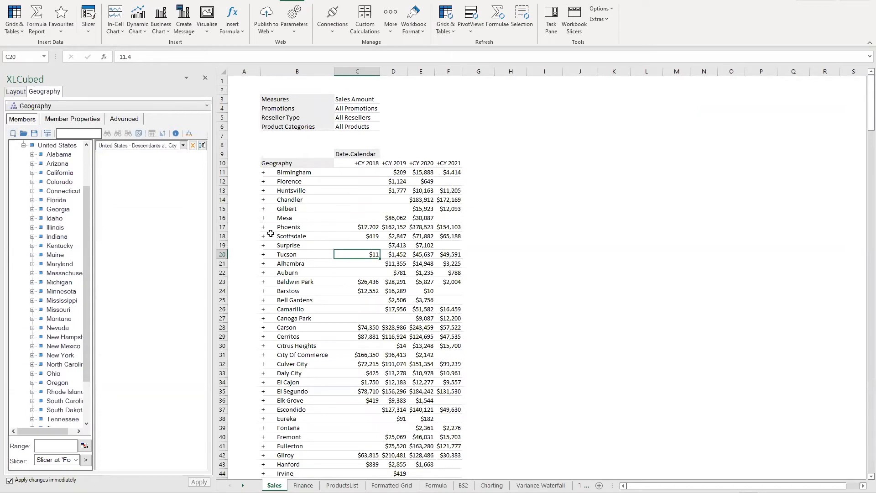
Step: Set United States to Descendants Between State-Province and City, and remove that entry from the Geography selection
left_click(182, 146)
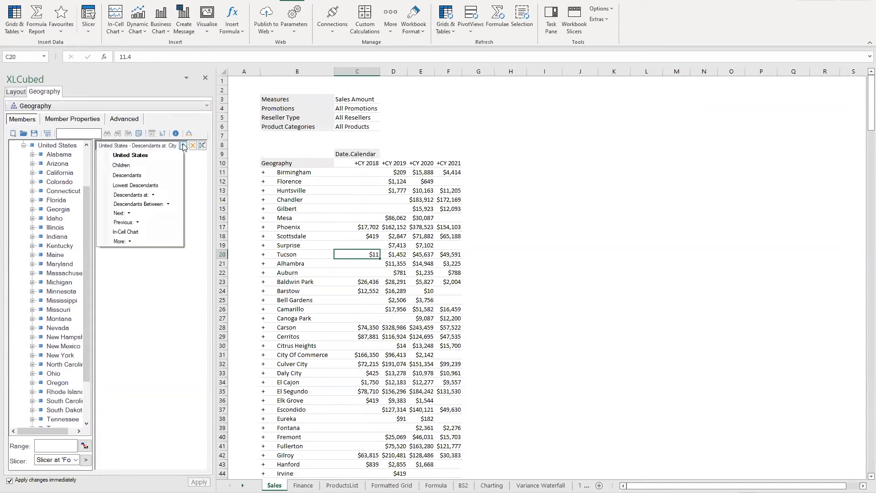
left_click(167, 205)
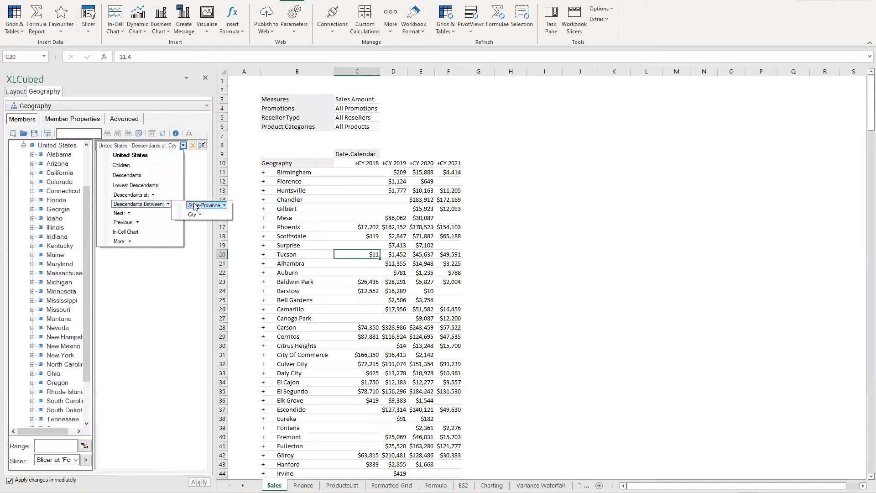
left_click(224, 207)
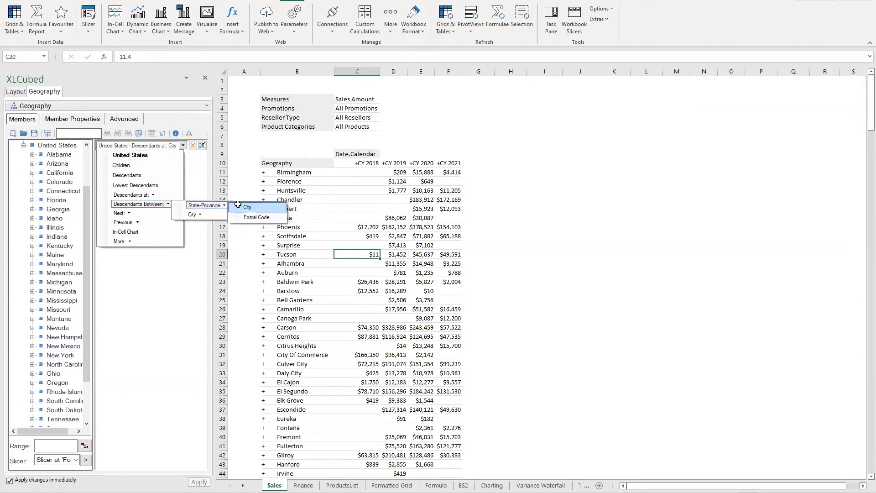
left_click(238, 204)
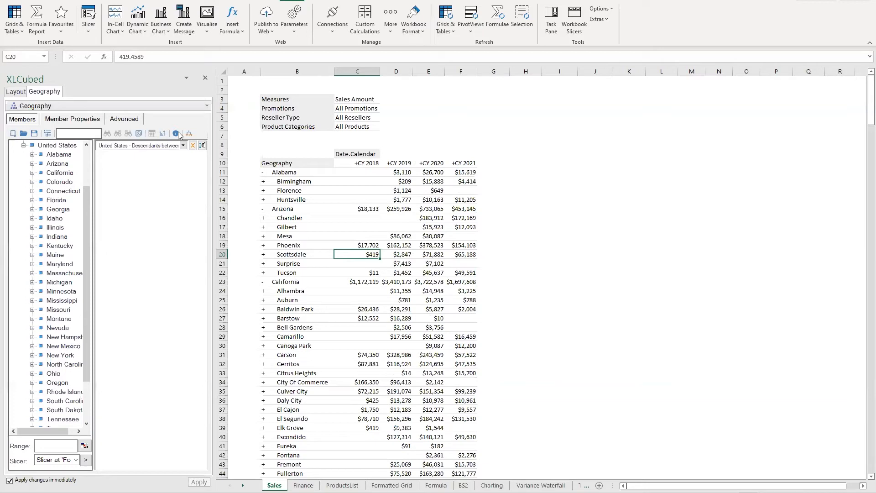
left_click(190, 145)
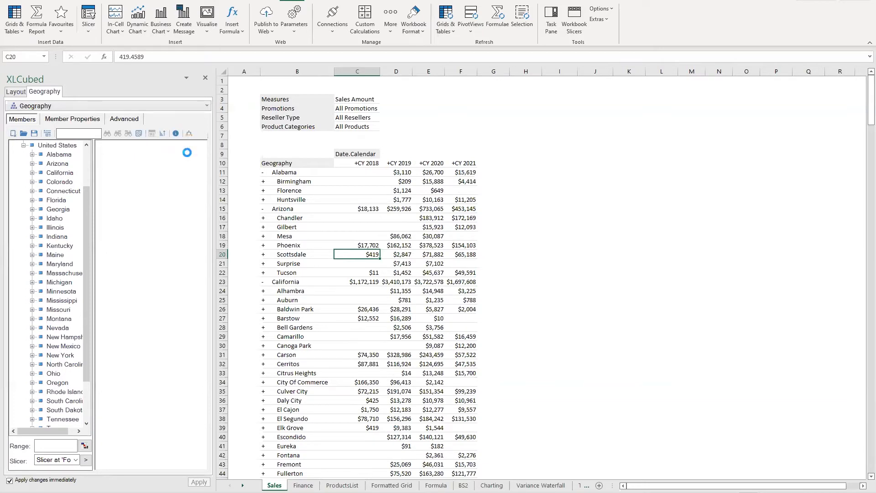
double_click(272, 172)
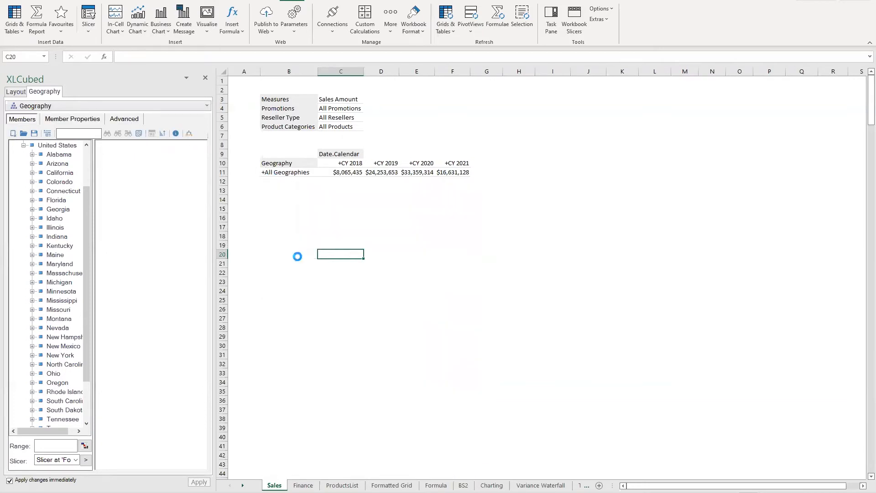
Step: On the Finance sheet, replace the grid's Accounts row members with Net Income
left_click(308, 485)
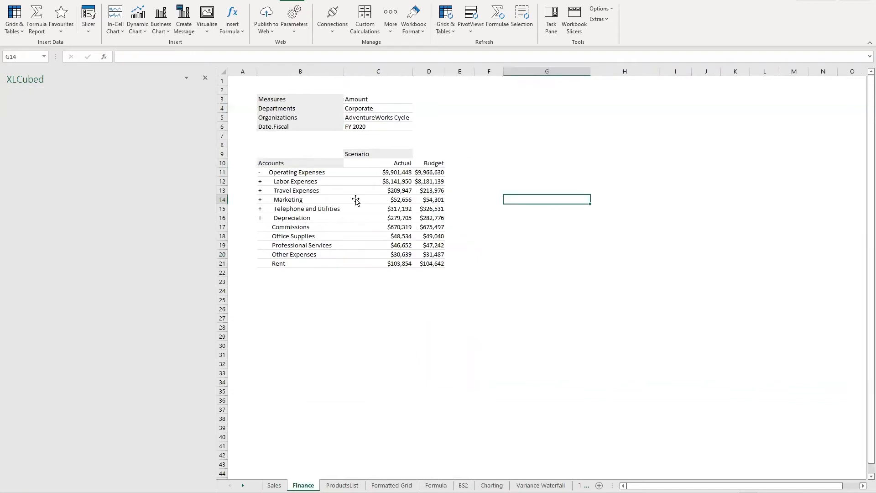
left_click(356, 200)
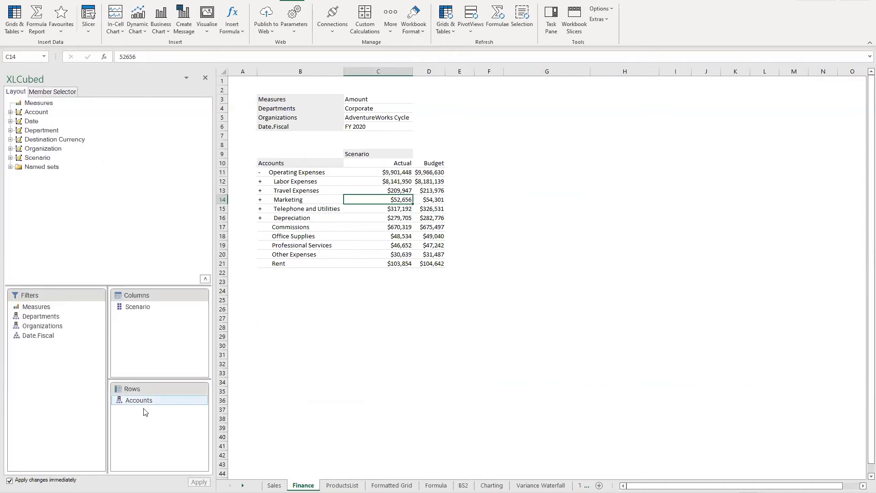
double_click(143, 402)
left_click(13, 134)
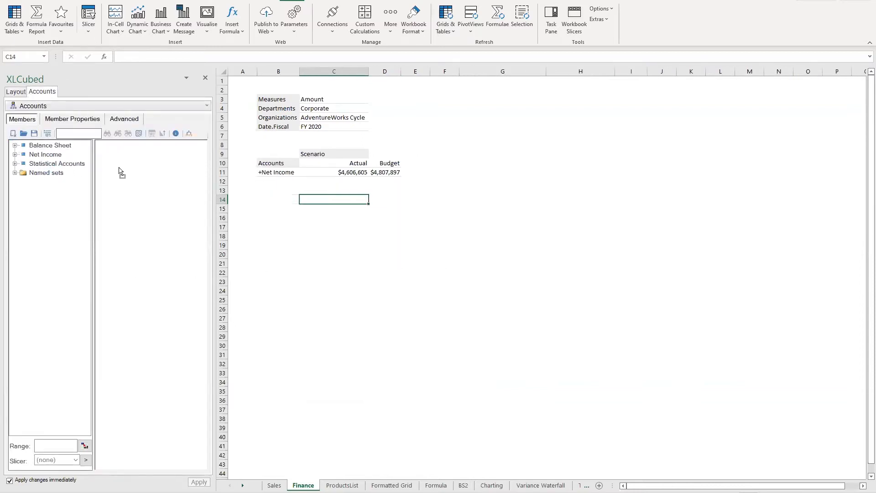
left_click_drag(121, 172, 122, 170)
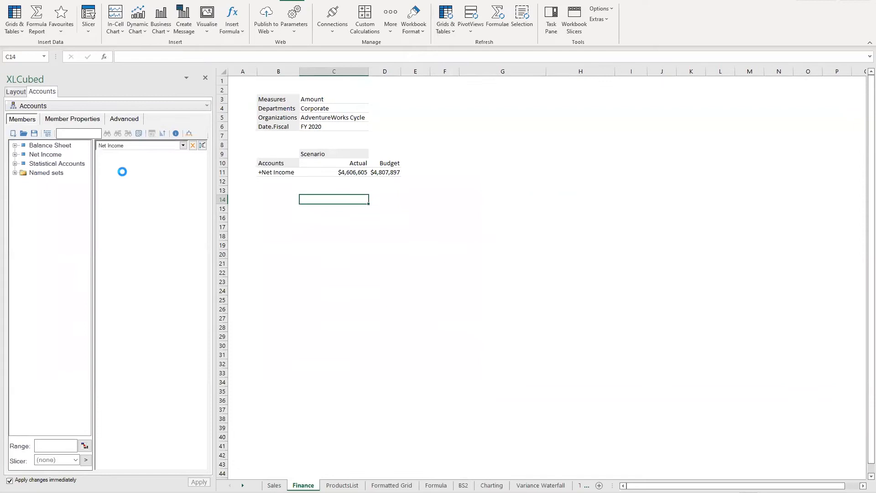
Step: Set the Net Income selection to Descendants and review the expanded account rows on the Finance sheet
left_click(183, 146)
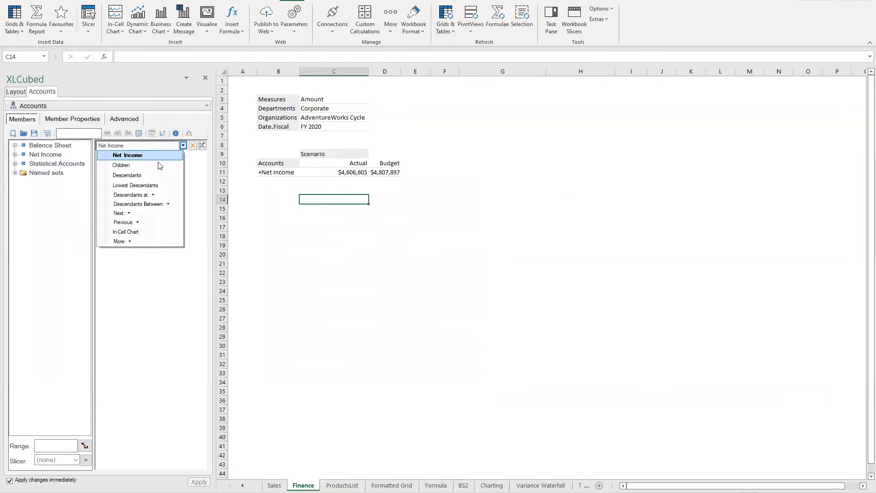
left_click(140, 178)
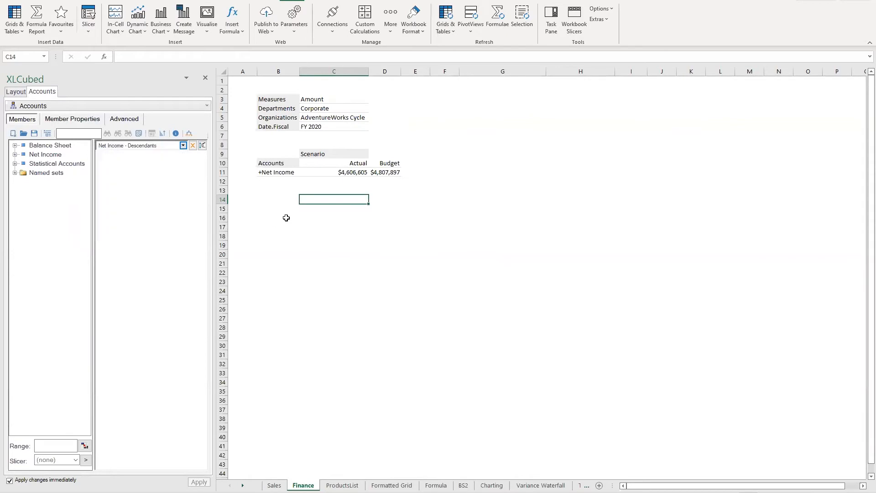
scroll(350, 288, "down", 9)
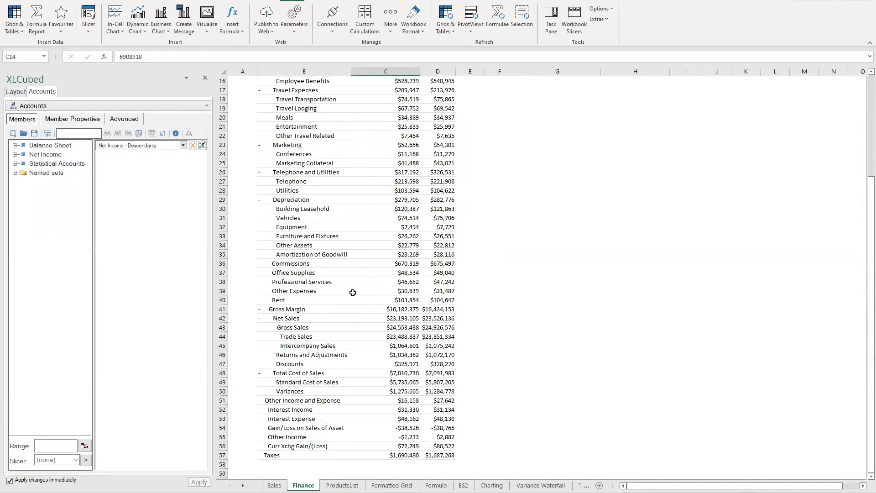
Step: Step the Finance grid back through its navigation history to the Operating Expenses and children selection, and show the grid layout again
scroll(359, 281, "up", 9)
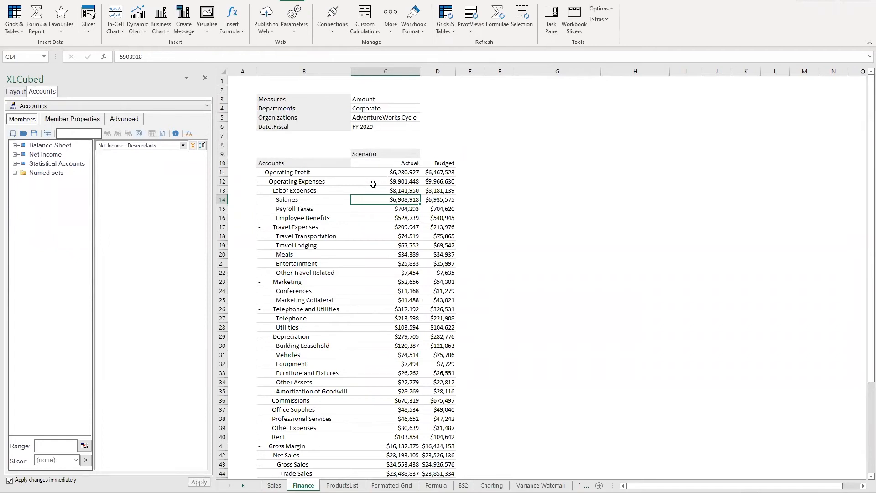
key("Up")
key("Up")
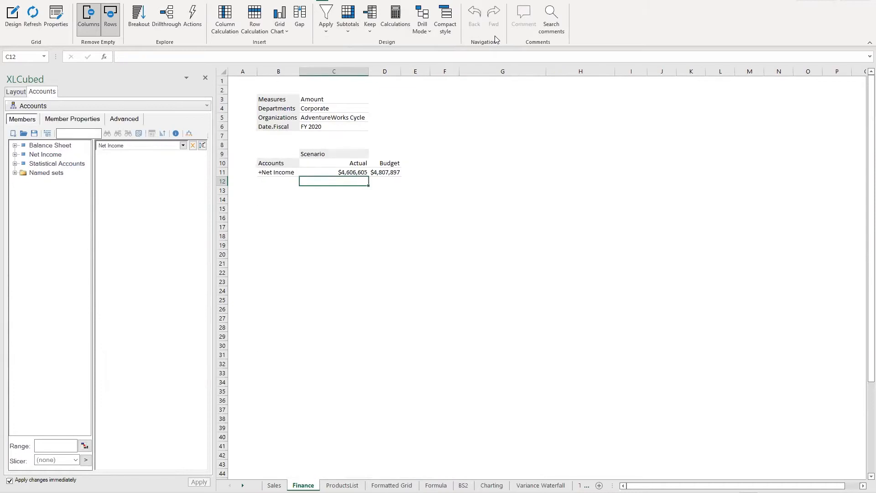
left_click(326, 171)
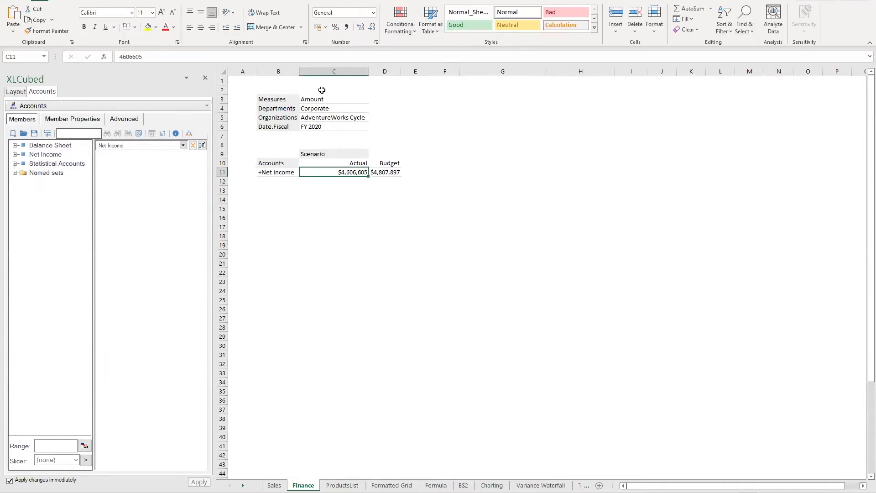
left_click(325, 1)
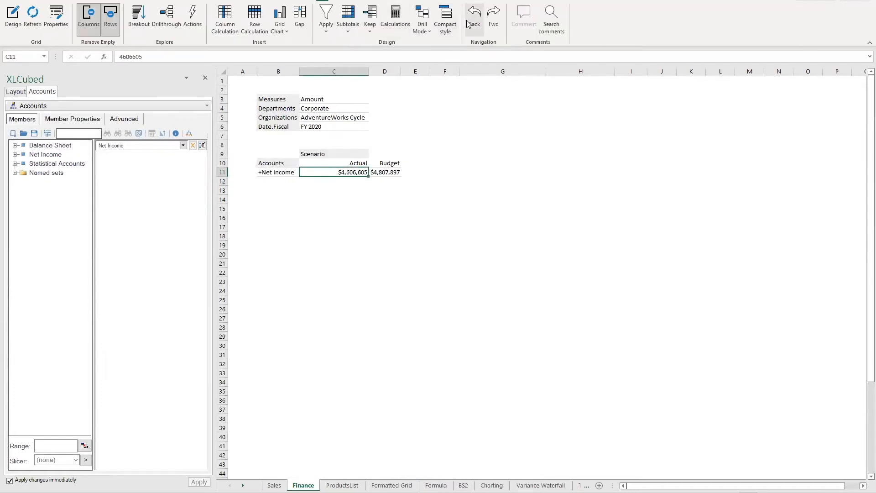
left_click(468, 23)
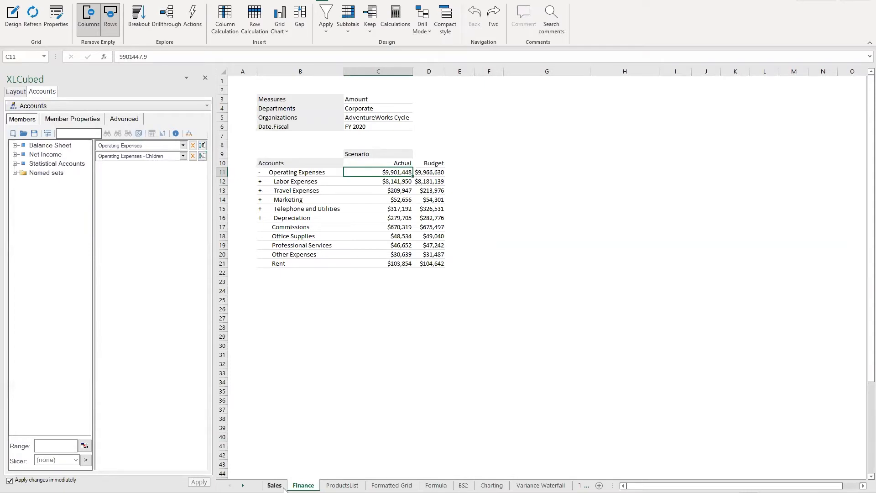
left_click(21, 91)
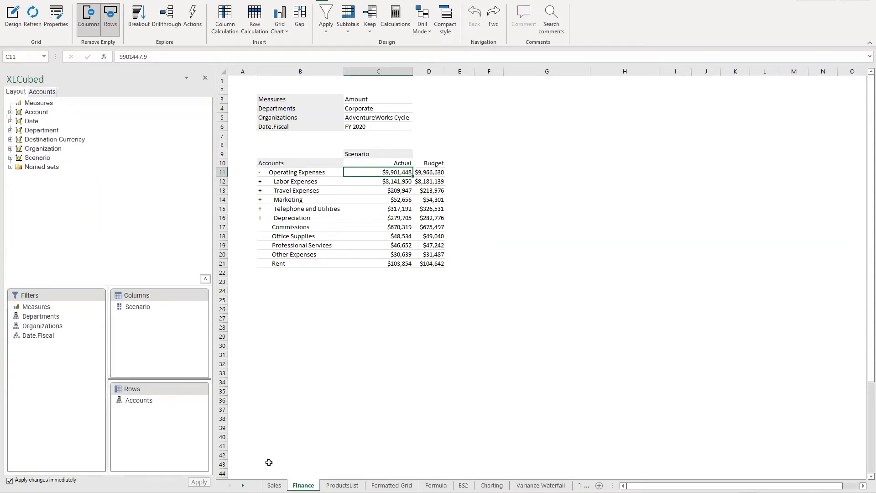
Step: On the Sales sheet, replace the Geography row members with the city list in ProductsList range D4:D25
left_click(275, 485)
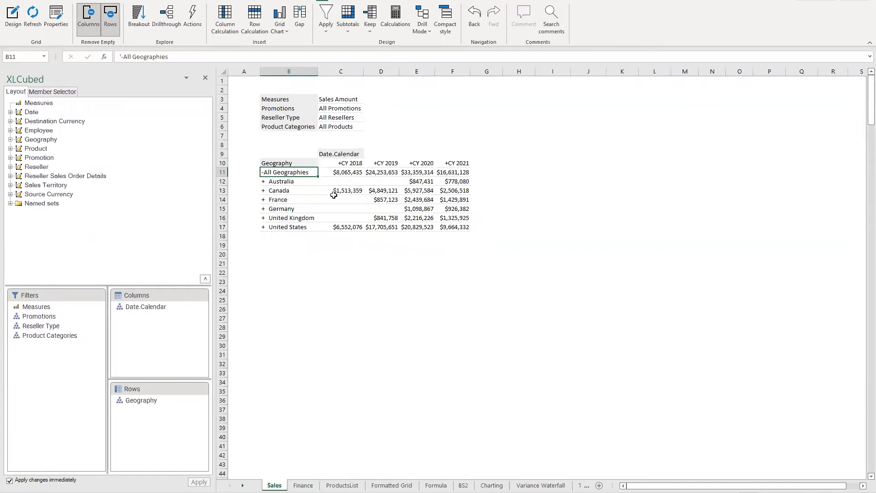
left_click(337, 190)
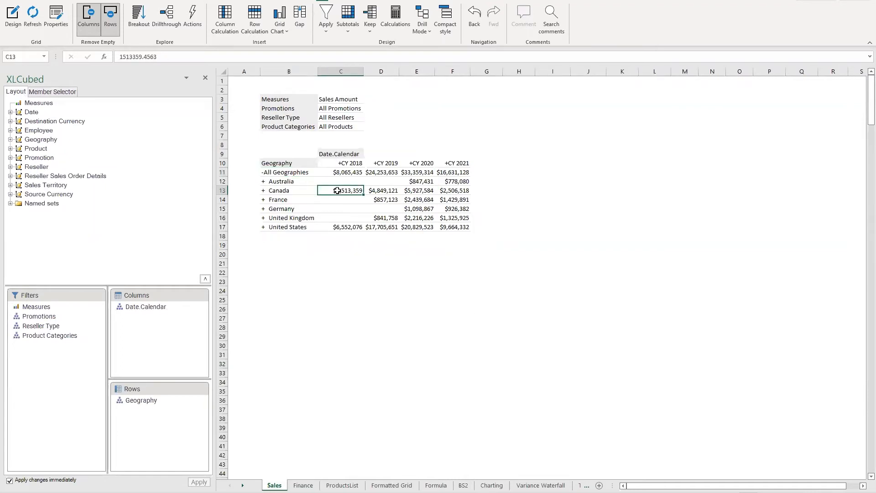
double_click(143, 401)
left_click(14, 145)
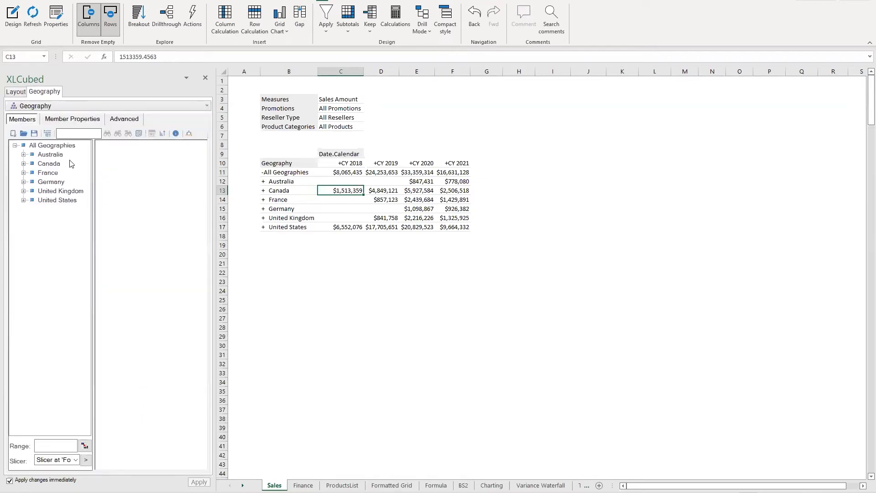
left_click(85, 446)
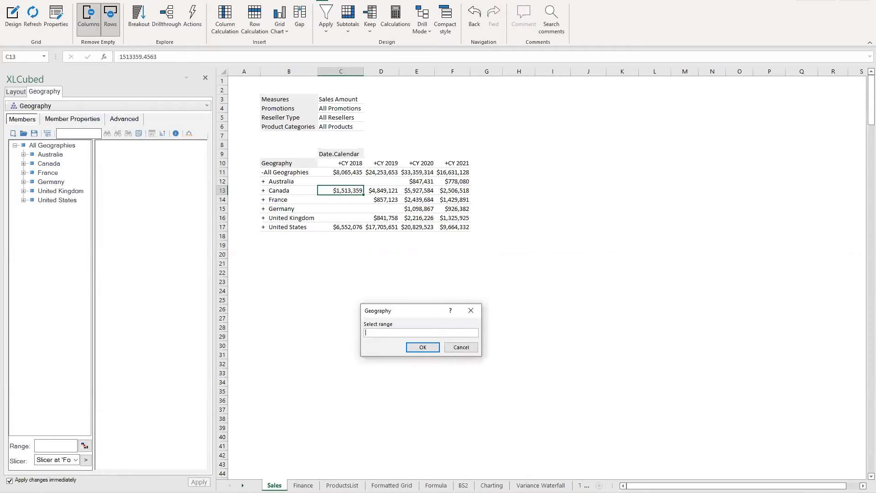
left_click(349, 486)
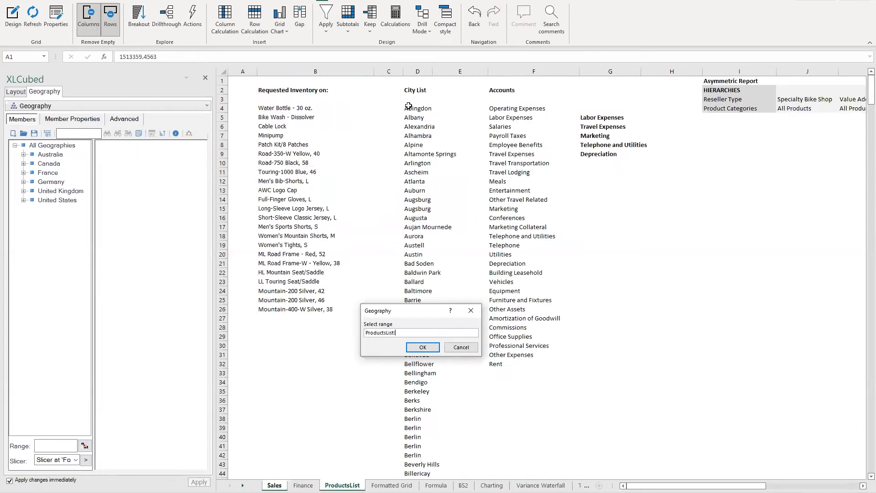
left_click_drag(409, 108, 405, 303)
left_click(422, 347)
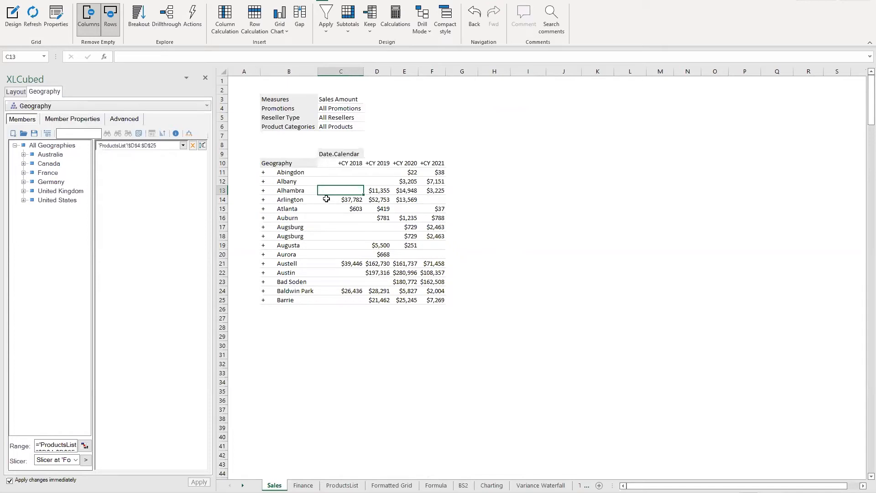
left_click(409, 107)
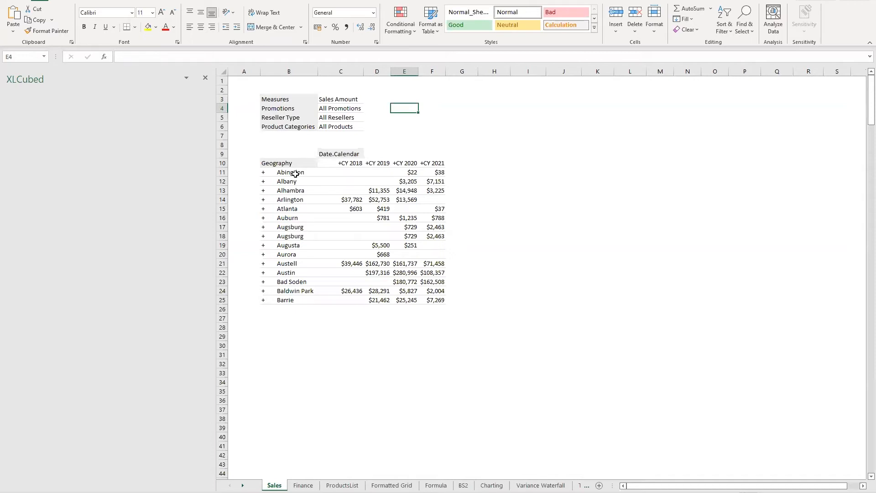
Step: On the Finance sheet, insert a grid column calculation after Budget and title it A:B%
left_click(303, 485)
left_click(16, 92)
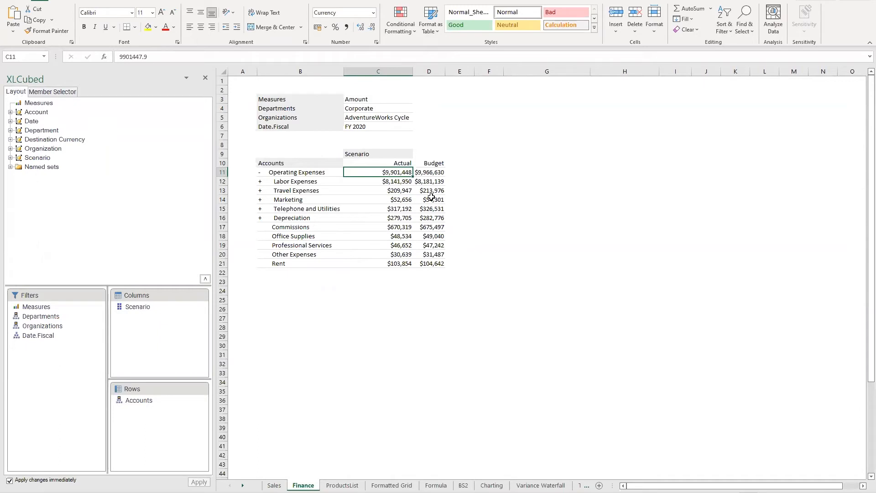
left_click(433, 164)
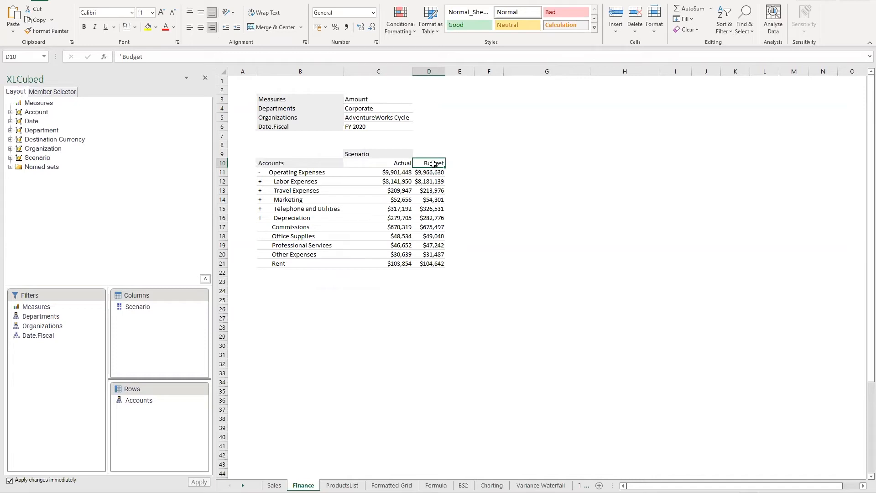
left_click(321, 2)
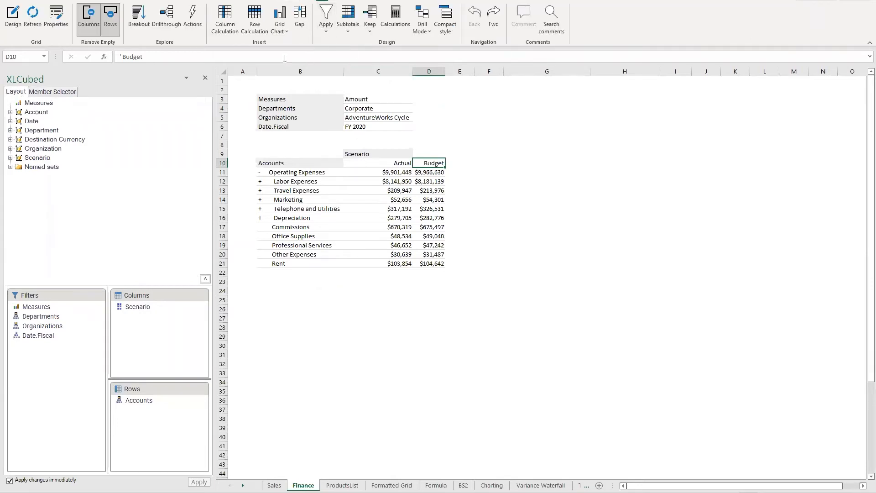
left_click(230, 26)
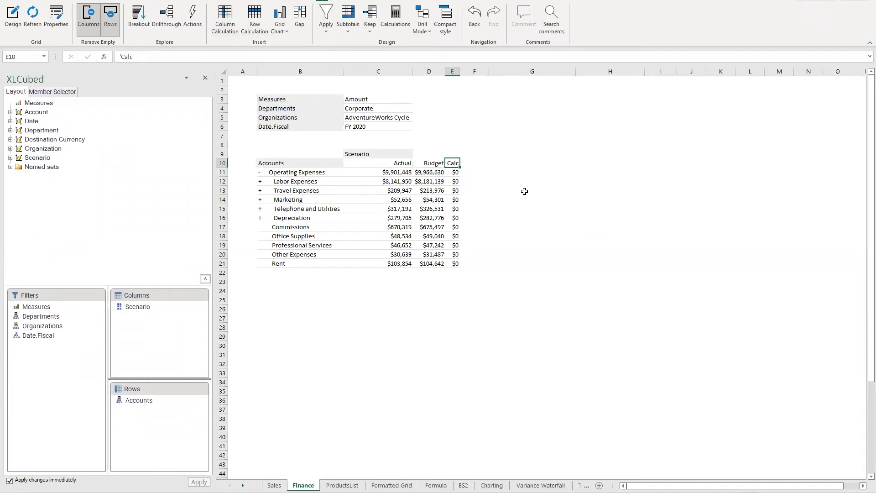
type("A:B%")
key("Return")
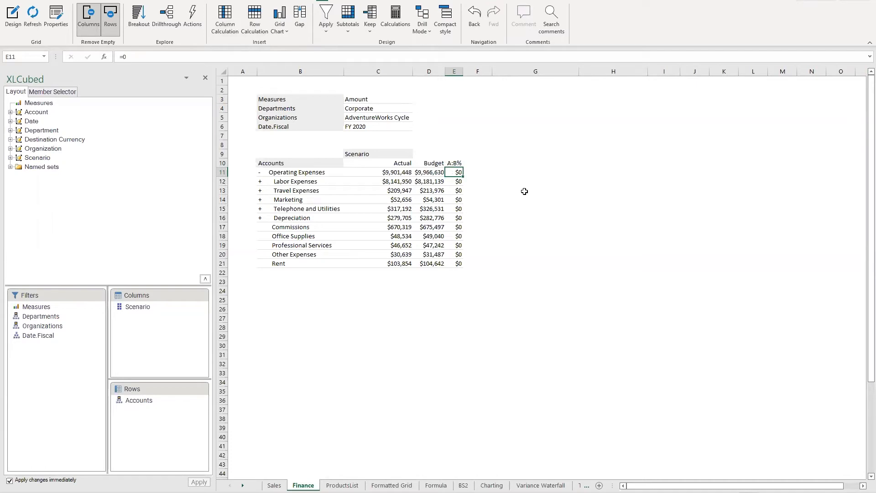
Step: Enter the formula =(C11-D11)/D11 in the first A:B% cell for the Operating Expenses row
type("=(")
key("Left")
key("Left")
type("-")
key("Left")
type(")/")
key("Left")
key("Left")
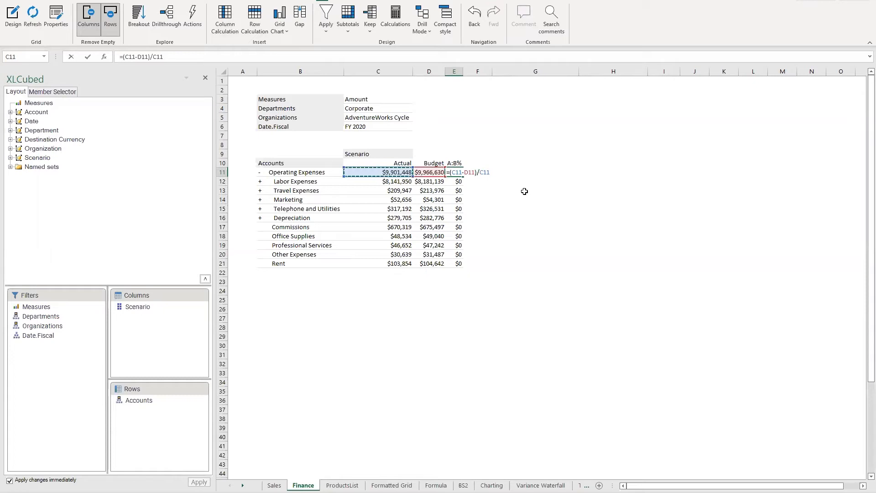
key("Return")
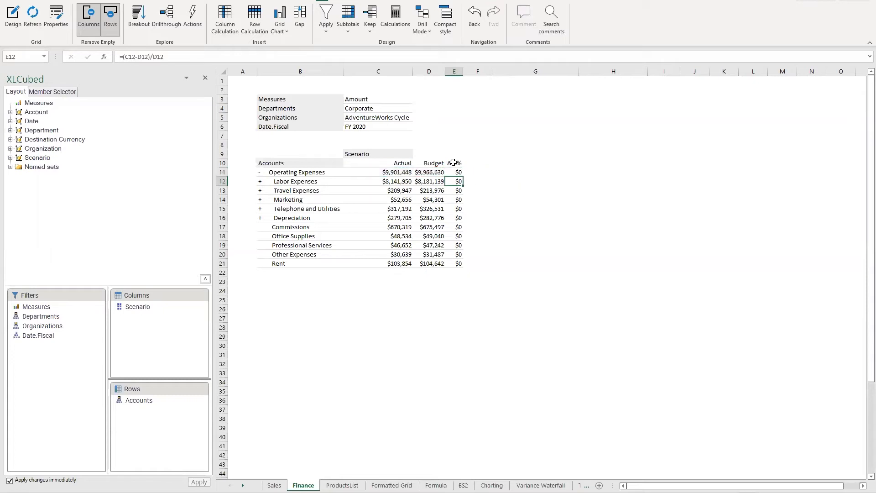
Step: Format the A:B% member as a percentage with one decimal place and check the calculated values
right_click(453, 162)
mouse_move(512, 440)
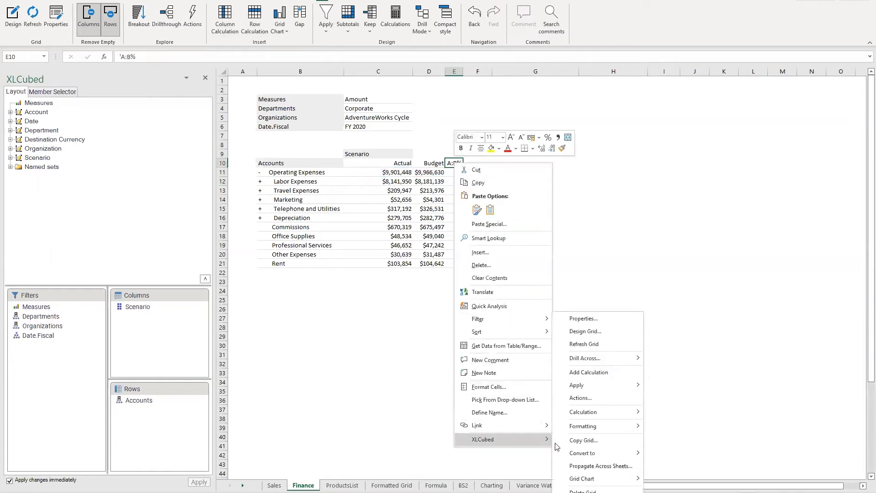
mouse_move(602, 429)
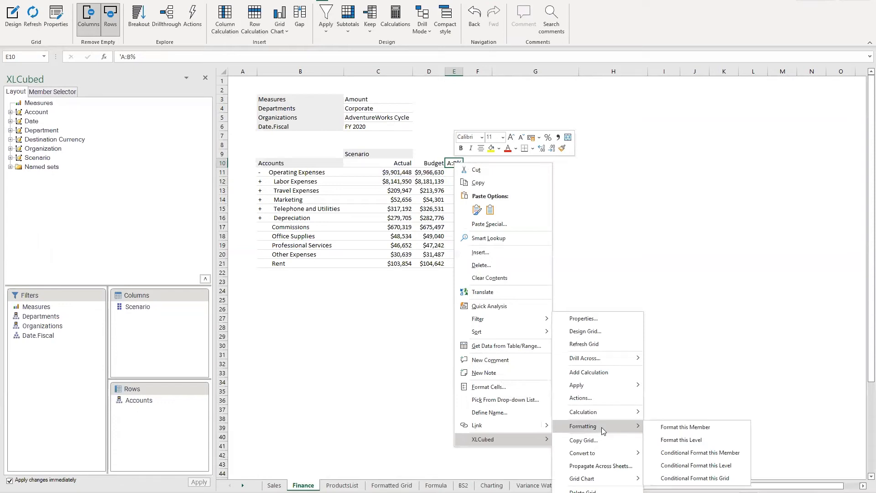
left_click(662, 429)
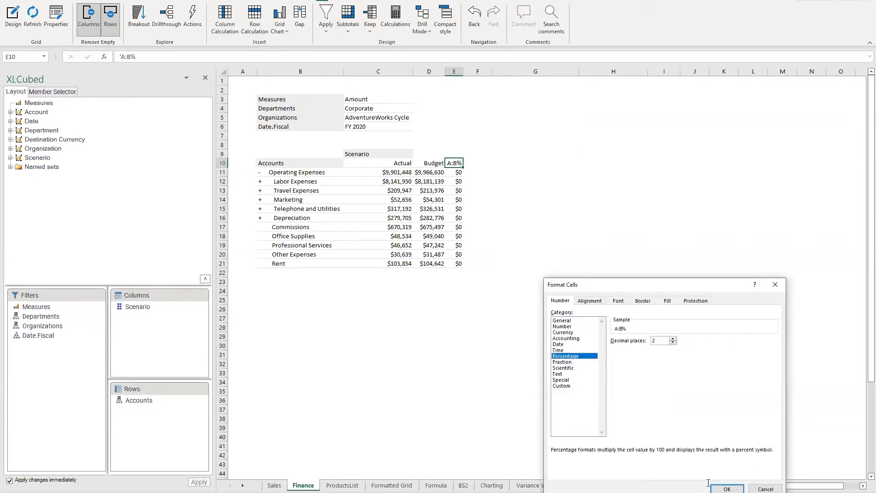
left_click(720, 488)
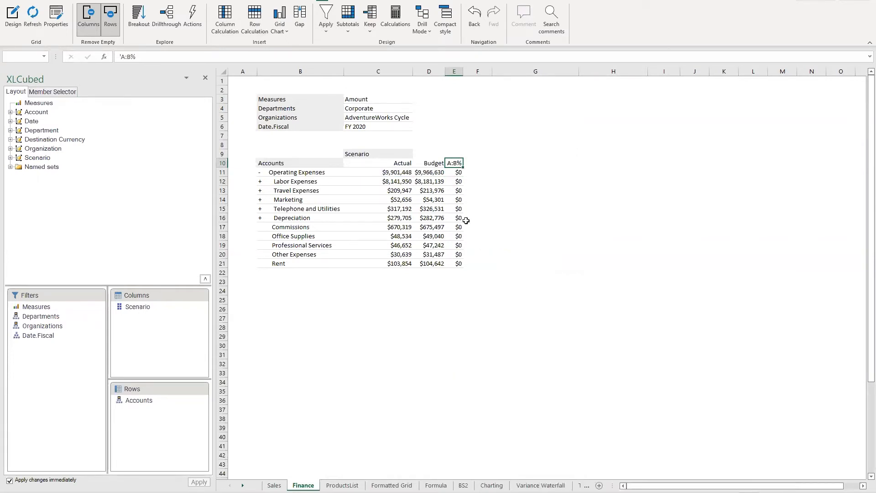
left_click_drag(455, 172, 455, 257)
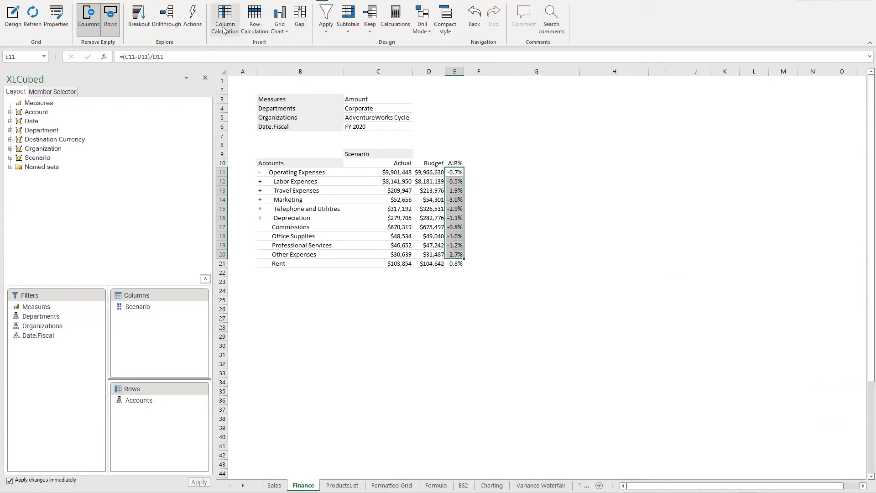
Step: Expand Marketing and Travel Expenses in the Accounts rows, and collapse Marketing again
left_click(393, 228)
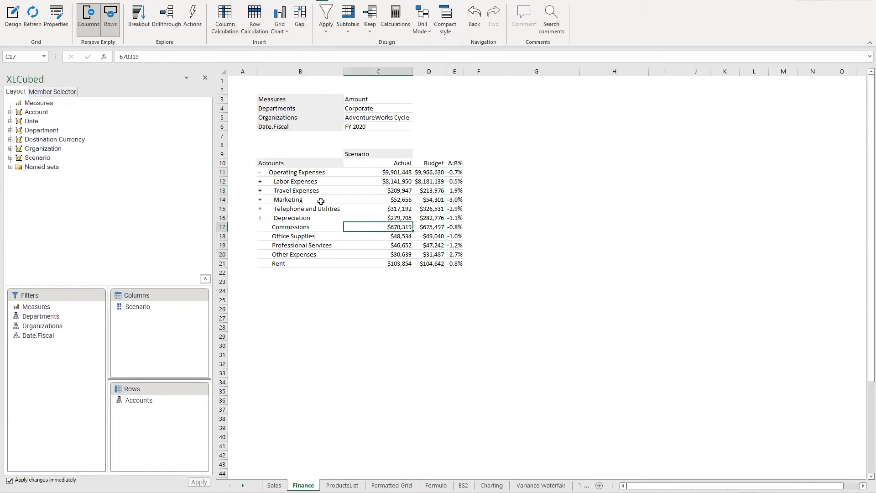
left_click(307, 199)
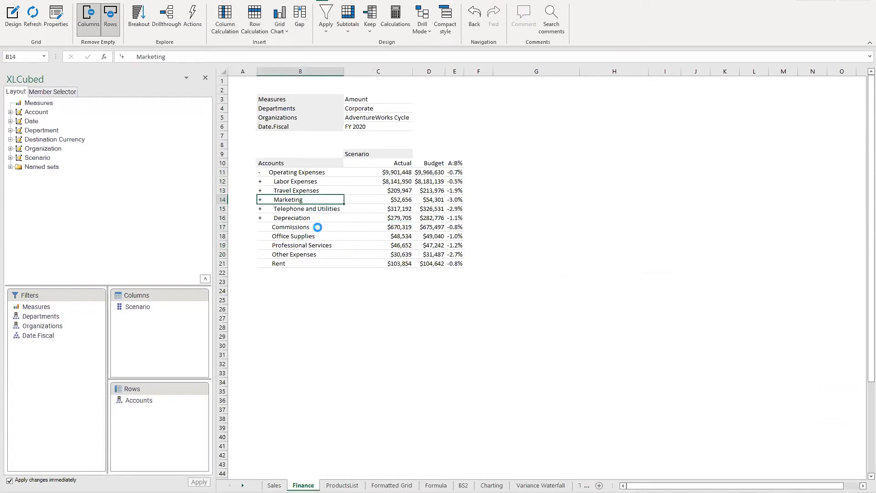
left_click(301, 190)
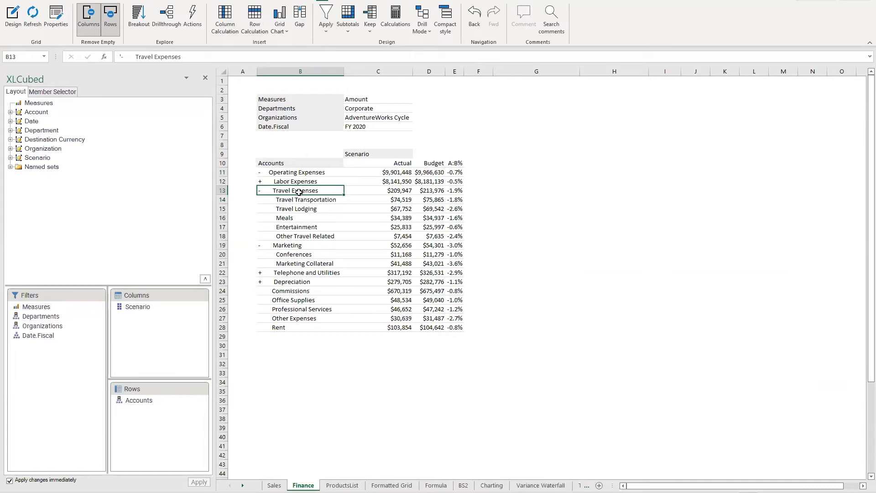
left_click(289, 244)
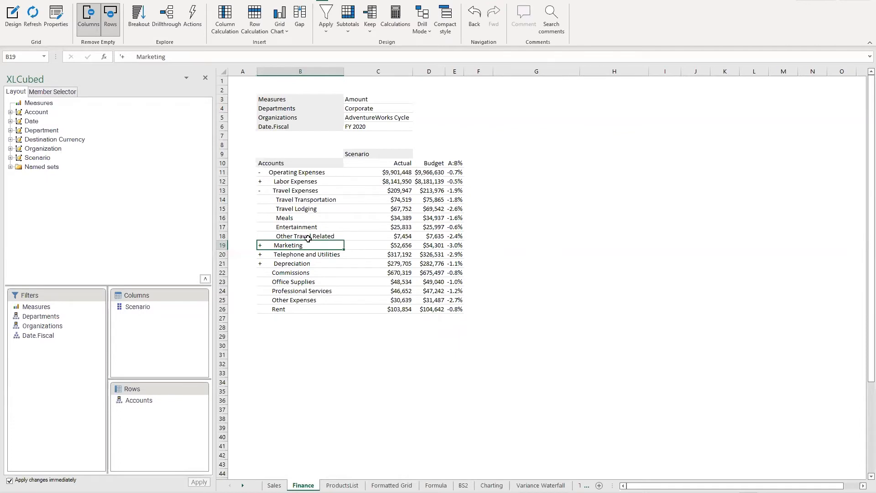
Step: Move Date.Fiscal from the filters to the columns above Scenario, and drill FY 2020 through H1 and Q1 down to months
left_click_drag(45, 336, 141, 305)
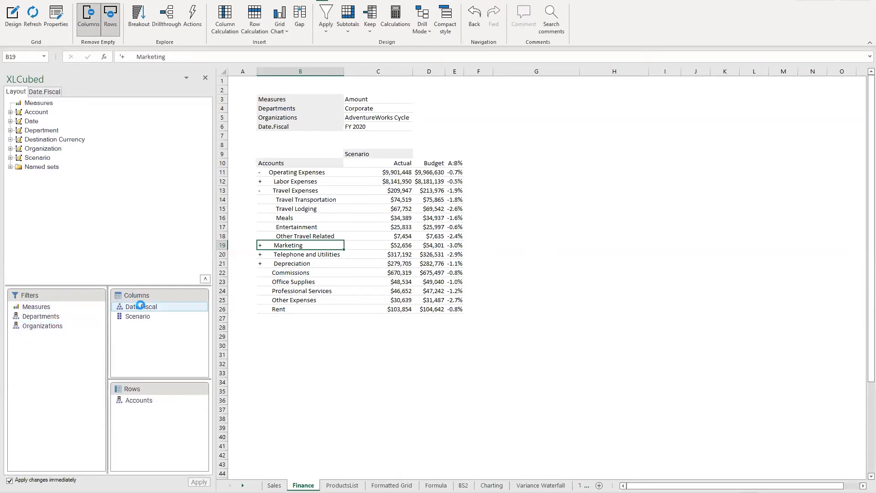
left_click(420, 154)
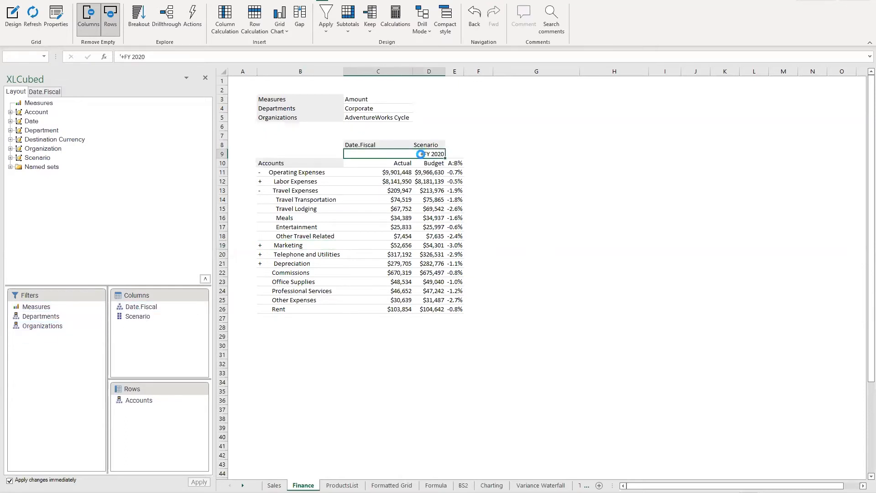
double_click(420, 154)
left_click(512, 153)
double_click(511, 153)
left_click(594, 154)
double_click(593, 154)
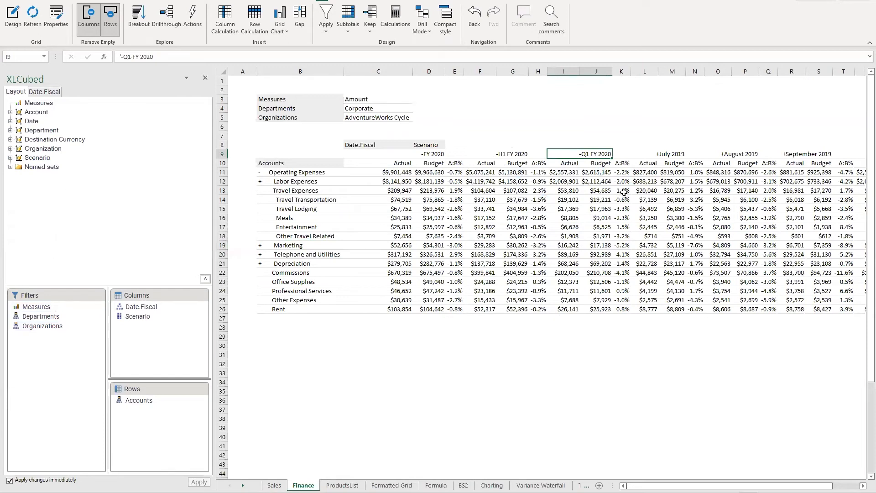
Step: Inspect the A:B% formulas for Q1 Travel Expenses and August 2019 Labor Expenses without changing them, and return to the Sales sheet
left_click(623, 192)
key("F2")
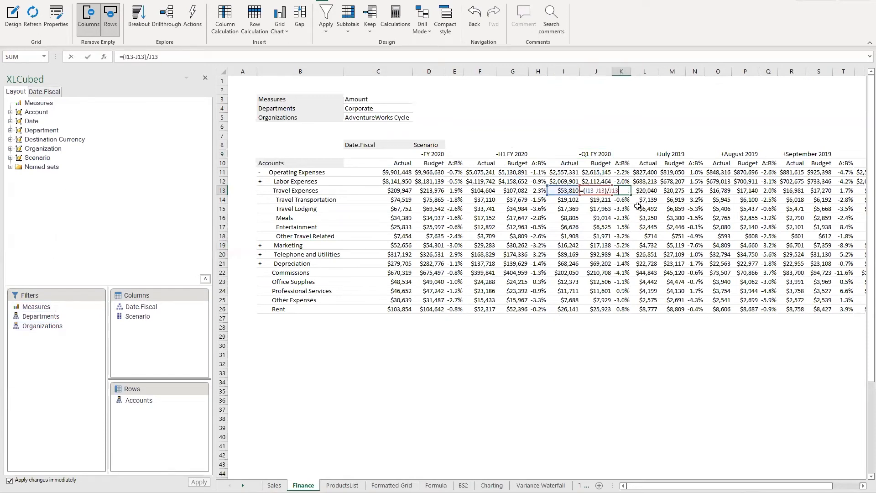
left_click(590, 190)
key("Escape")
left_click(768, 183)
key("F2")
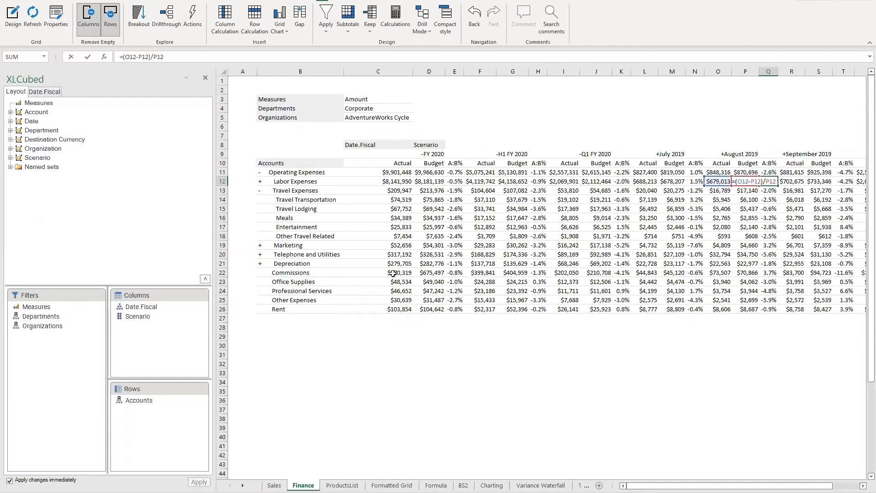
left_click(274, 486)
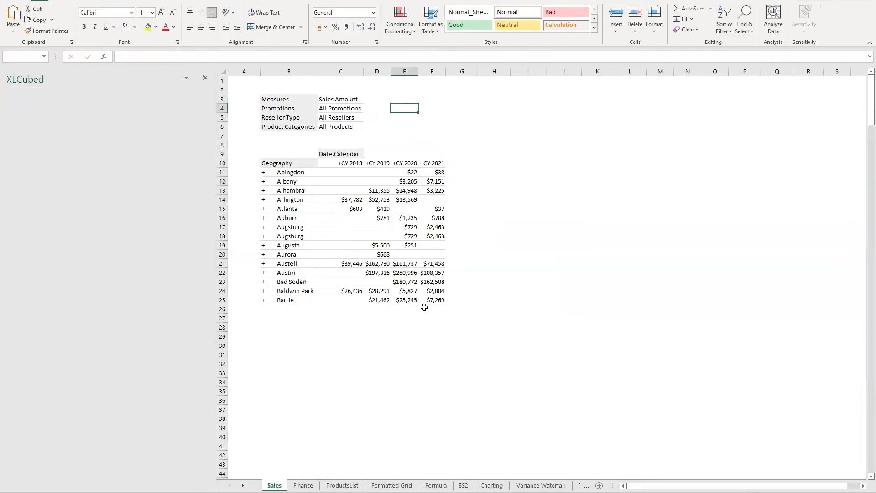
Step: Clear the ProductsList range selection from the Geography rows and expand All Geographies to its countries
double_click(294, 163)
left_click(210, 163)
left_click(337, 178)
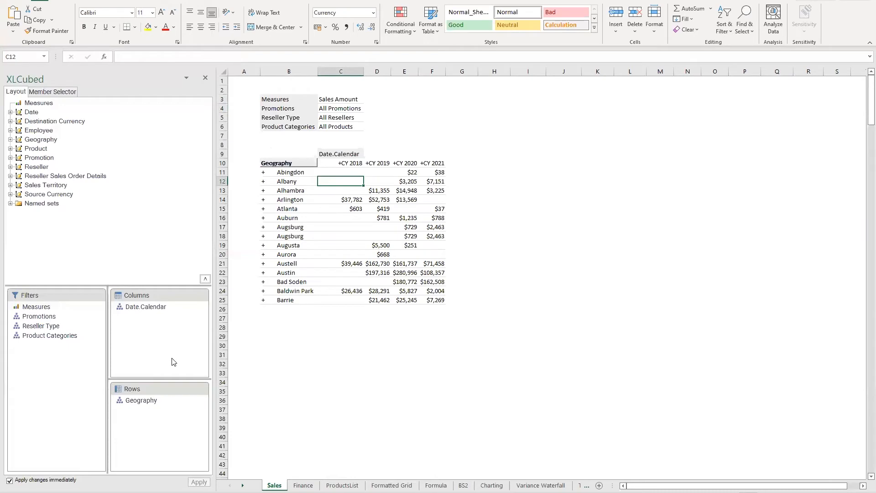
double_click(167, 400)
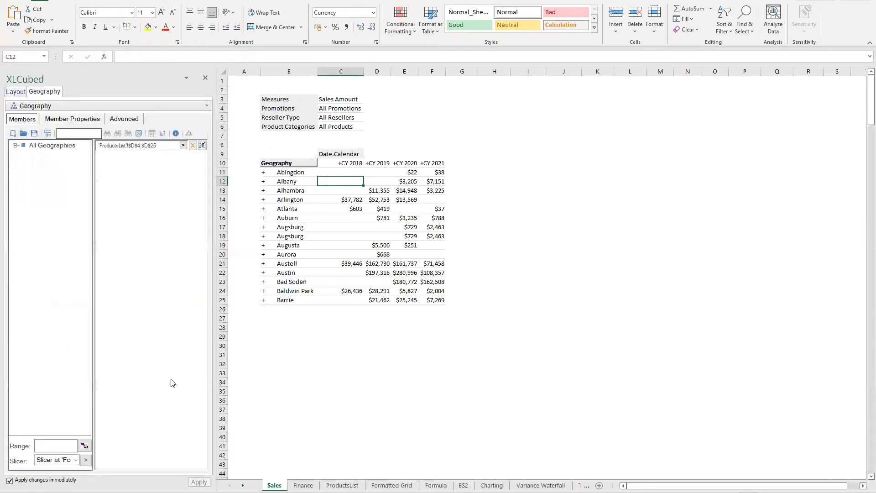
left_click(193, 145)
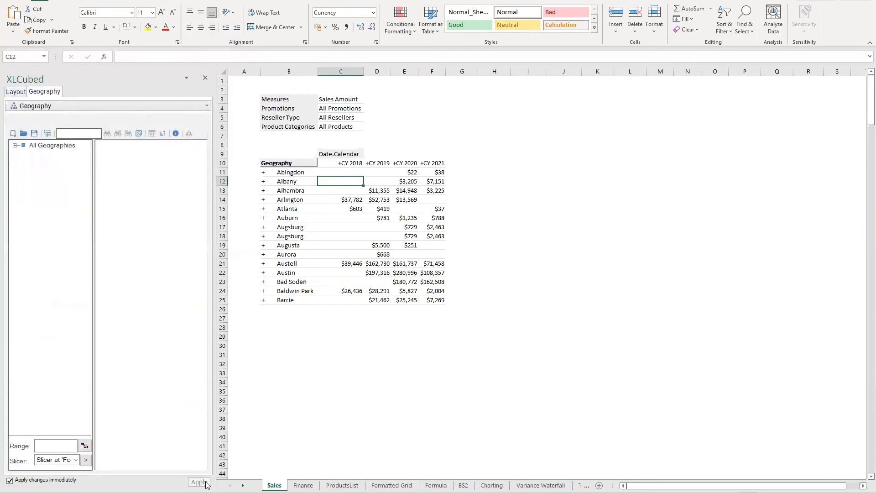
double_click(292, 173)
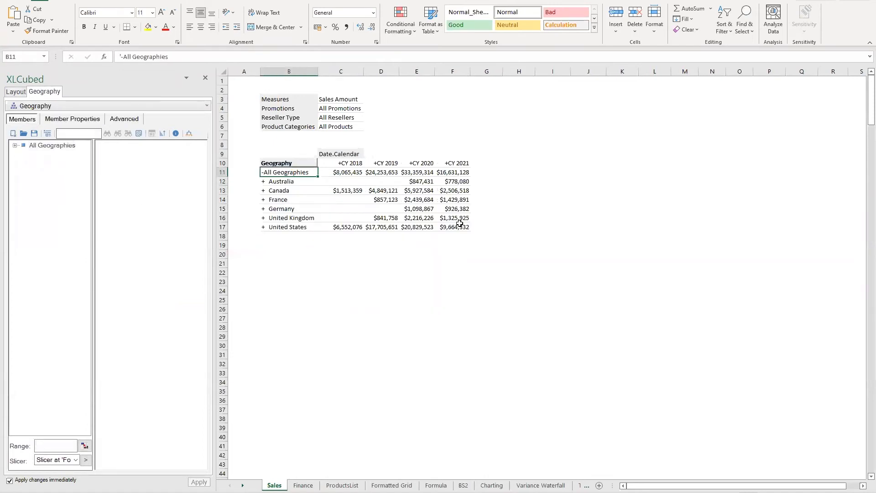
Step: Highlight the United States sales value for CY 2021 together with its year and country headers, and clear the selection
left_click(459, 227)
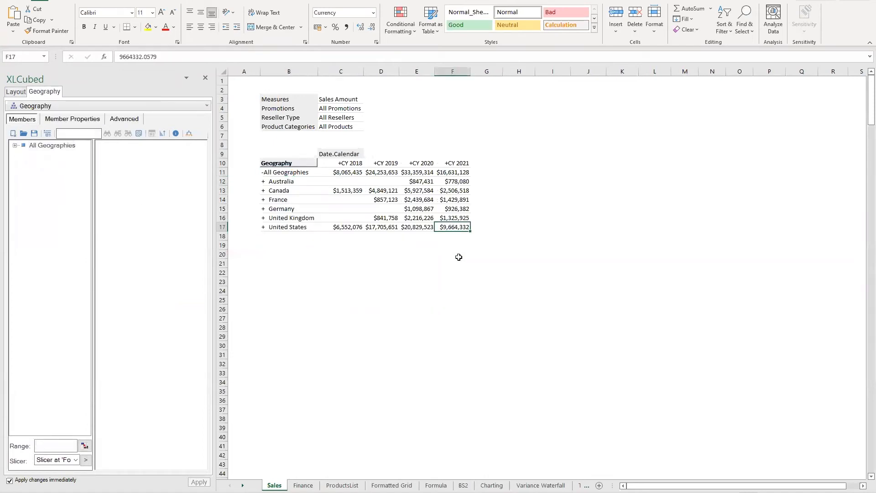
left_click(453, 164, "ctrl")
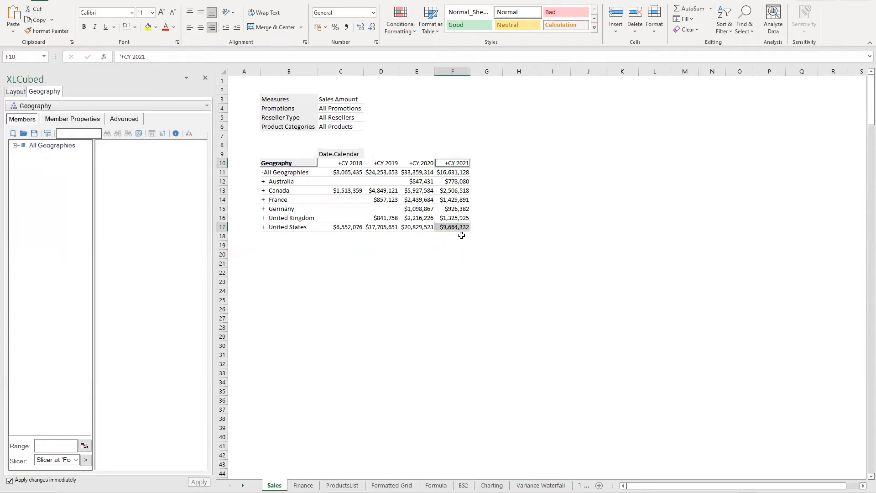
left_click(281, 228, "ctrl")
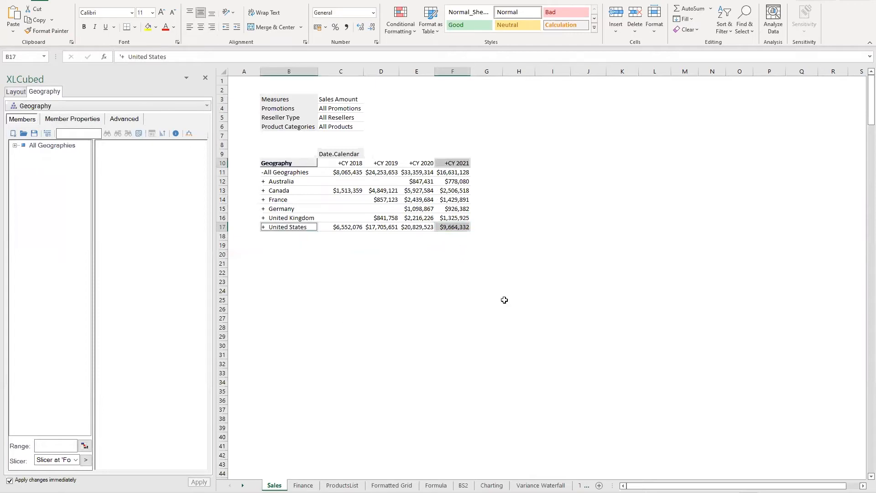
left_click(504, 300)
Step: Start a Breakout of the United States CY 2021 value and choose Product Categories as the hierarchy to break out
left_click(461, 227)
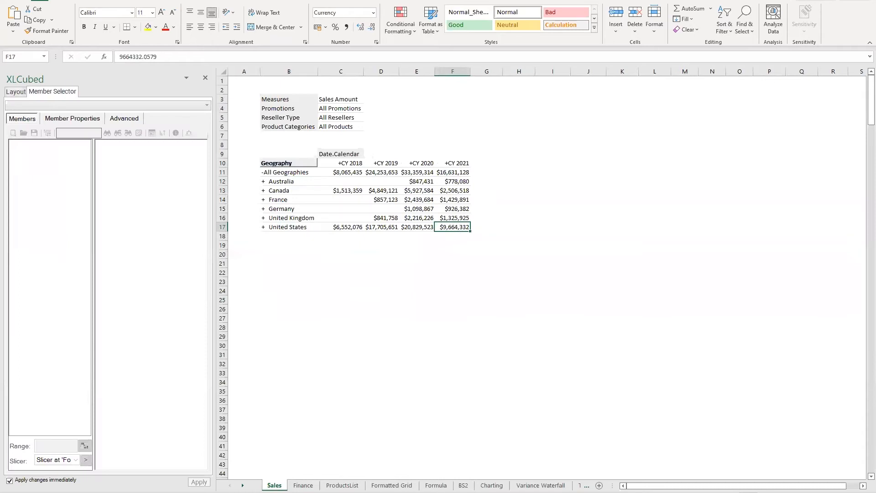
left_click(327, 1)
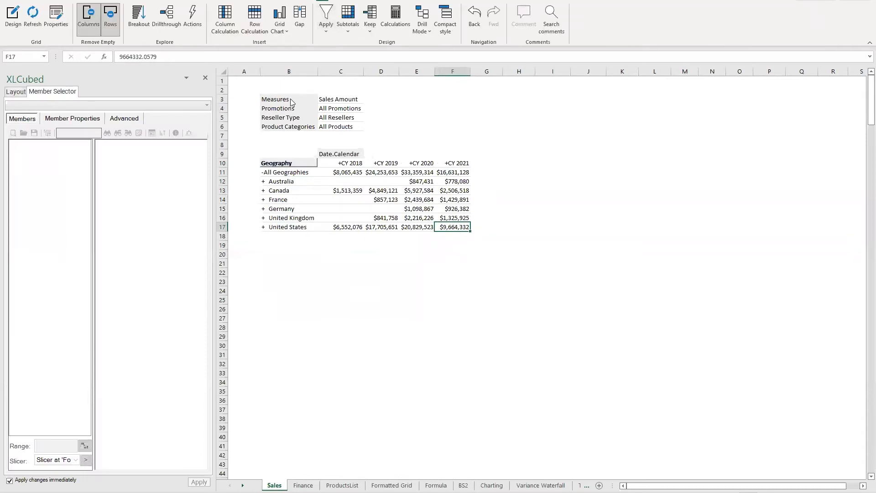
left_click(22, 92)
left_click(142, 18)
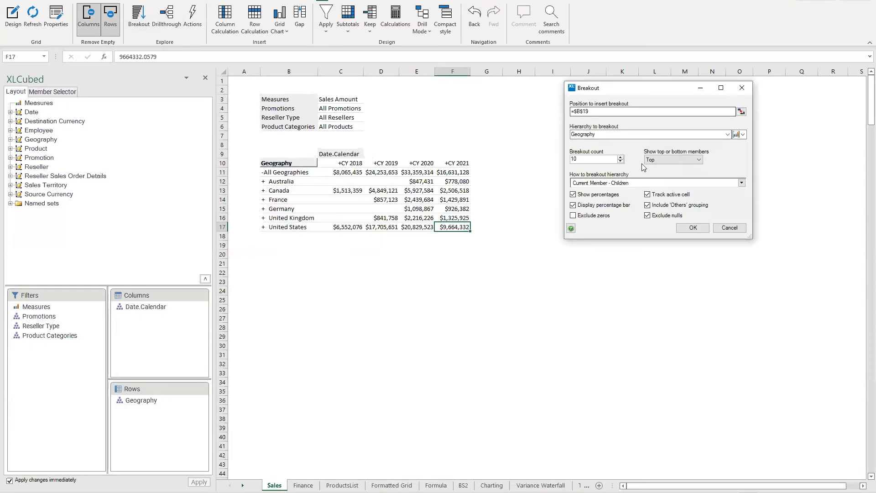
left_click(727, 134)
left_click(575, 173)
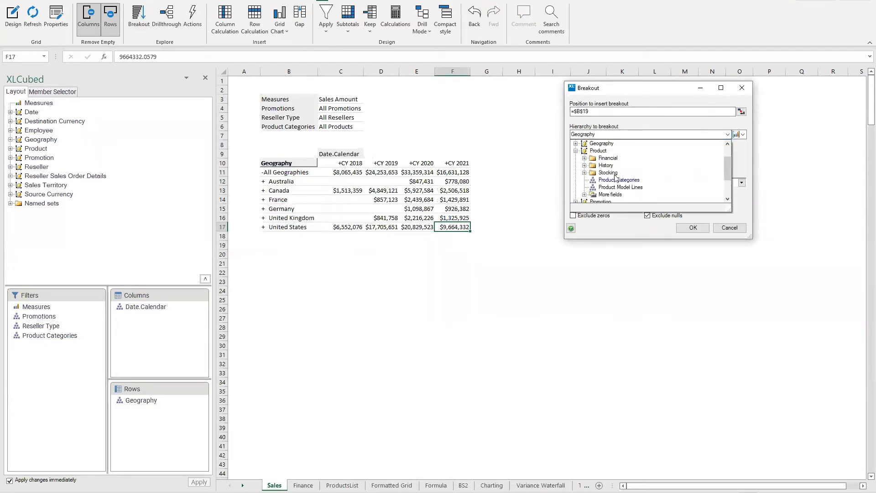
left_click(631, 180)
Step: Set the breakout to use descendants at the Subcategory level and raise the breakout count to 15
left_click(742, 183)
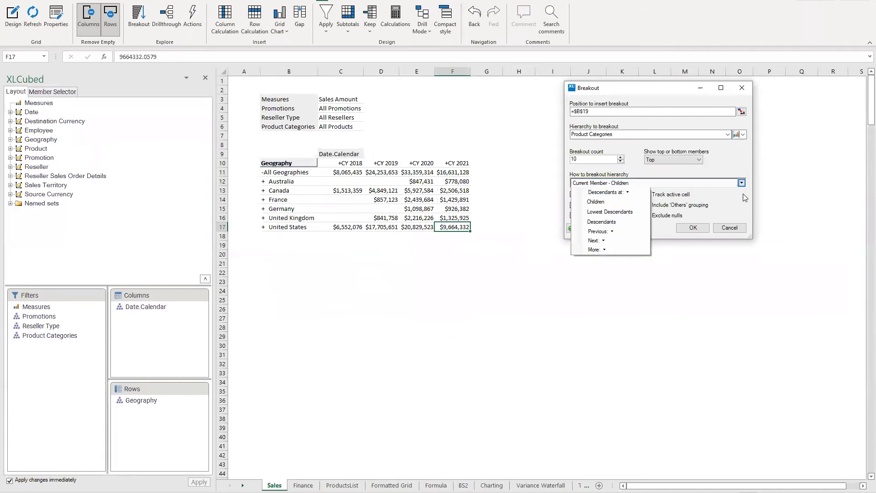
left_click(627, 192)
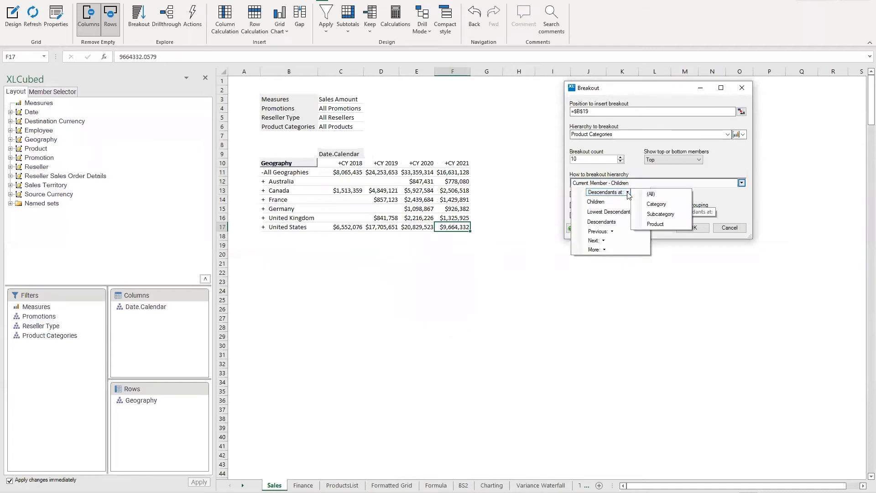
left_click(660, 214)
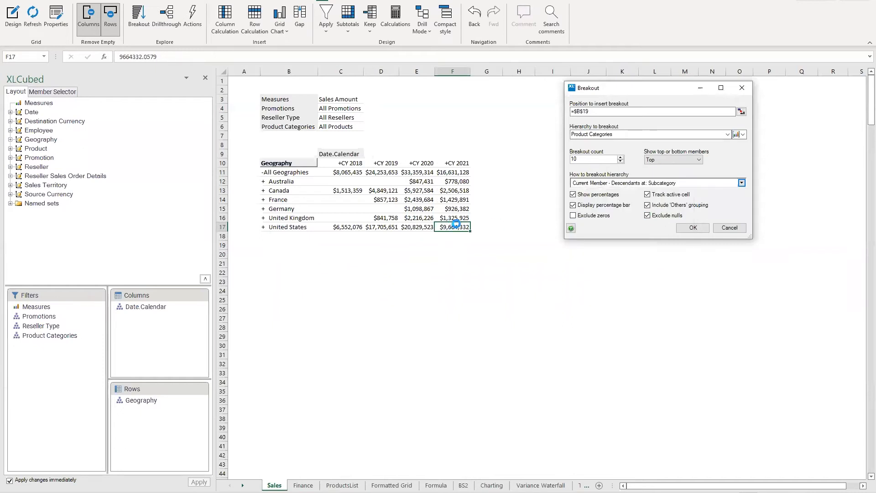
left_click(620, 157)
Step: Set the breakout's insert position to cell $I$17 and create it
left_click(741, 111)
left_click(552, 227)
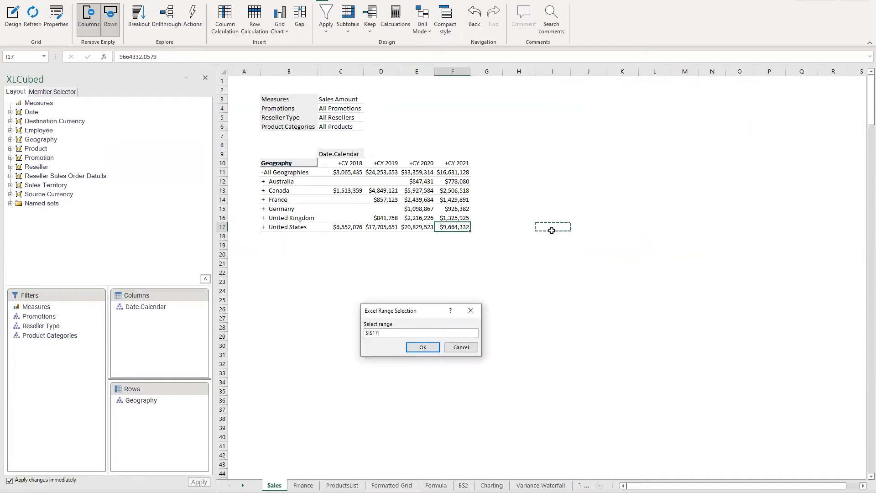
left_click(429, 348)
left_click(693, 227)
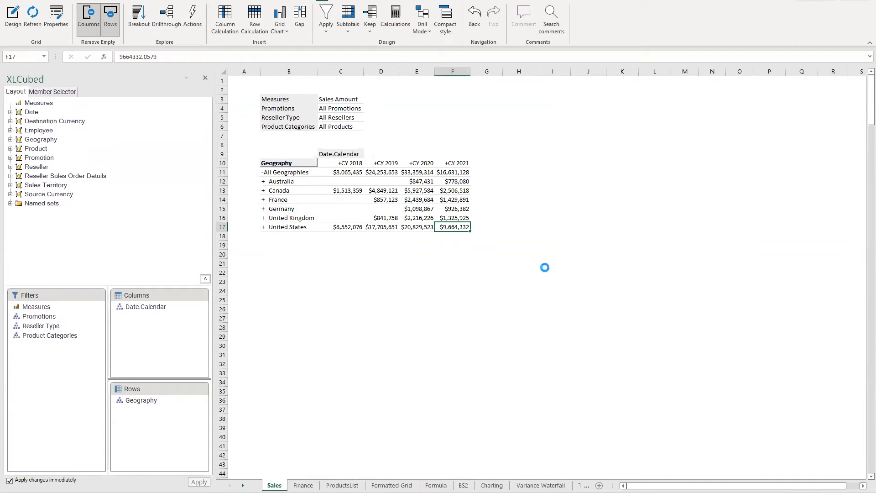
Step: Examine the breakout's Sales Amount values and how it tracks the Canada cells for CY 2021 and CY 2020
left_click_drag(648, 246, 644, 382)
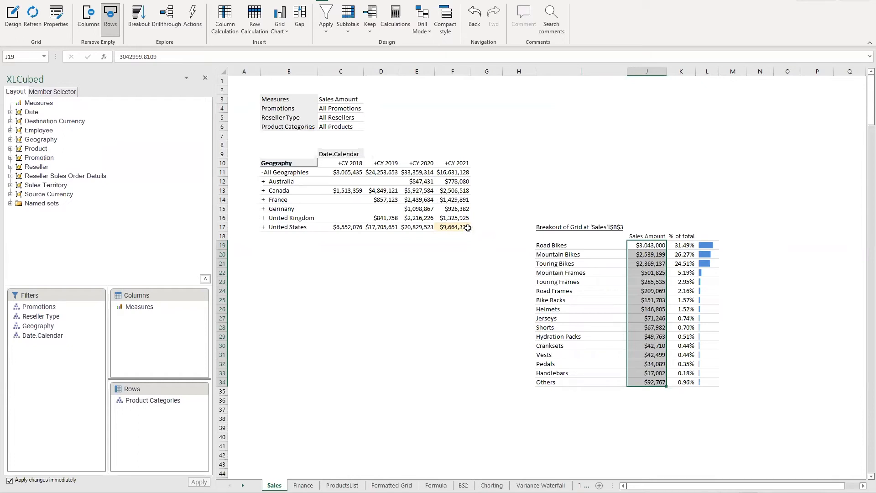
left_click(581, 169)
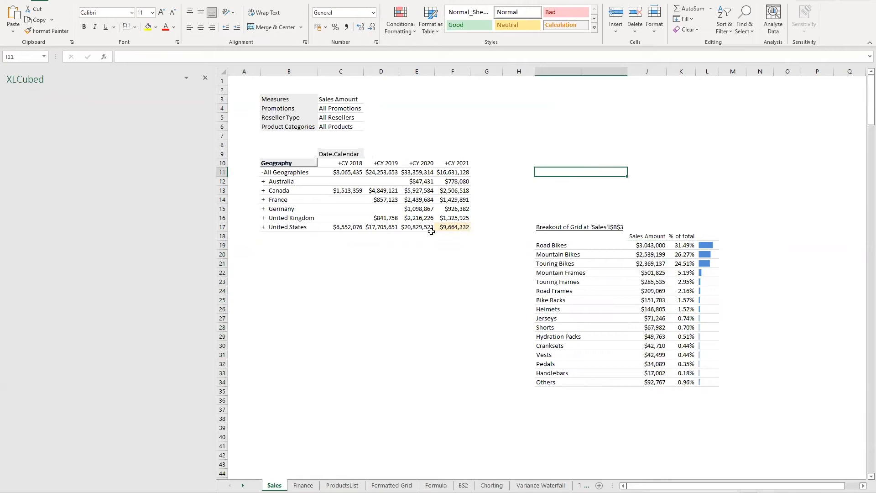
left_click(456, 190)
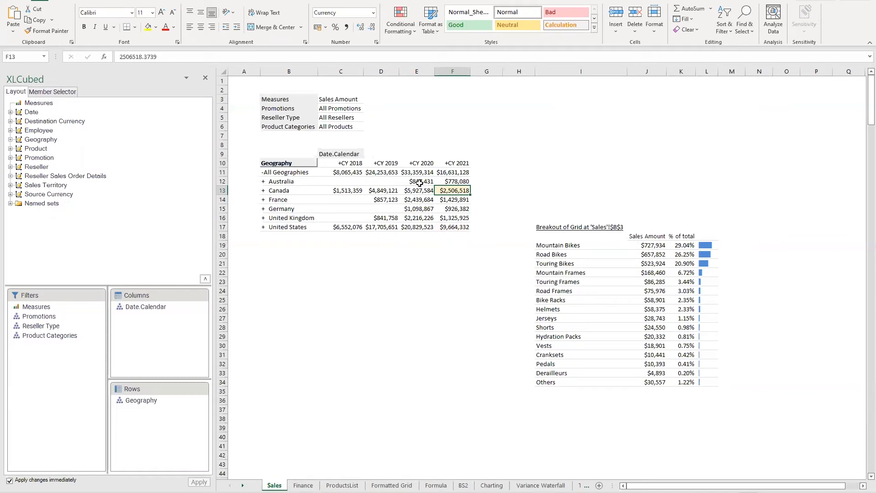
left_click(418, 191)
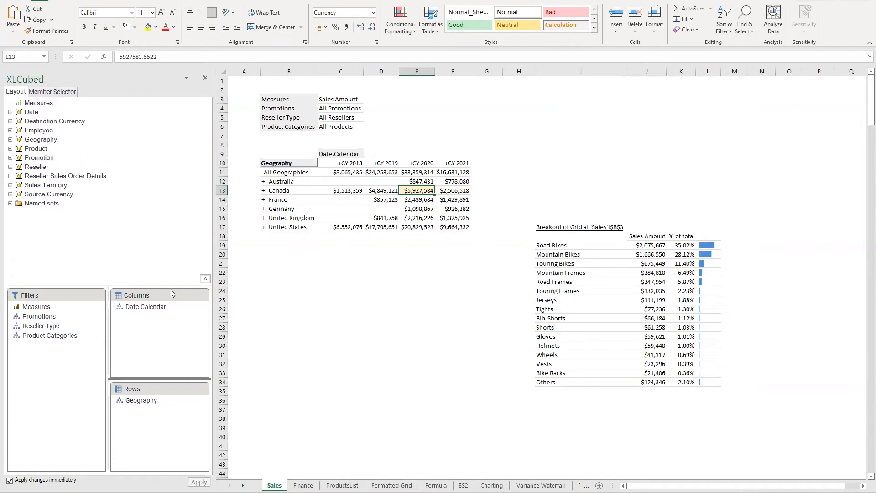
Step: Add a slicer for the Product Categories filter at cell C6
double_click(60, 337)
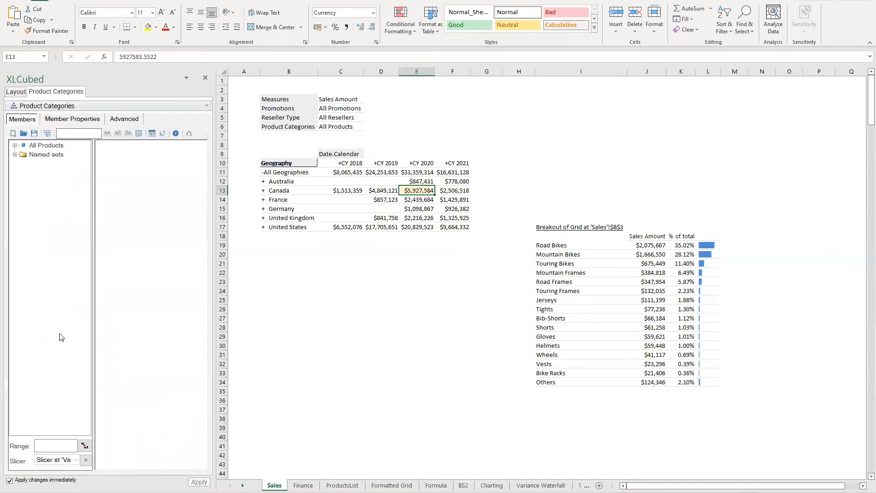
left_click(20, 95)
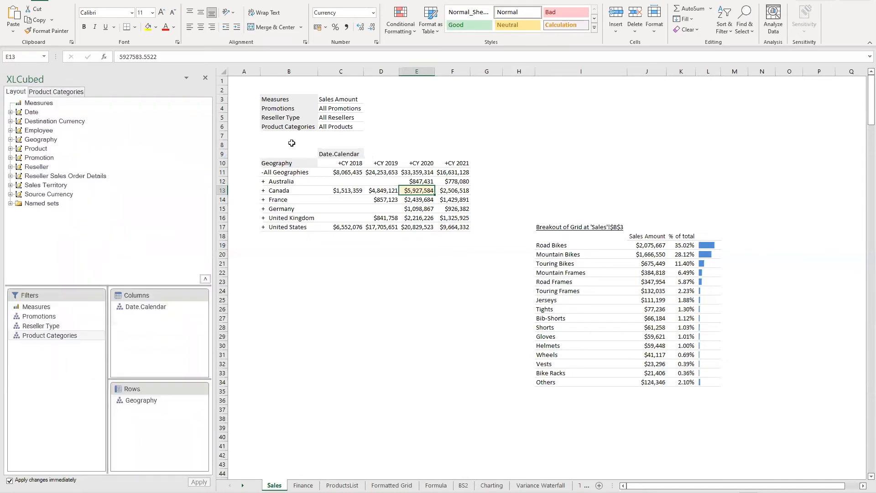
right_click(332, 128)
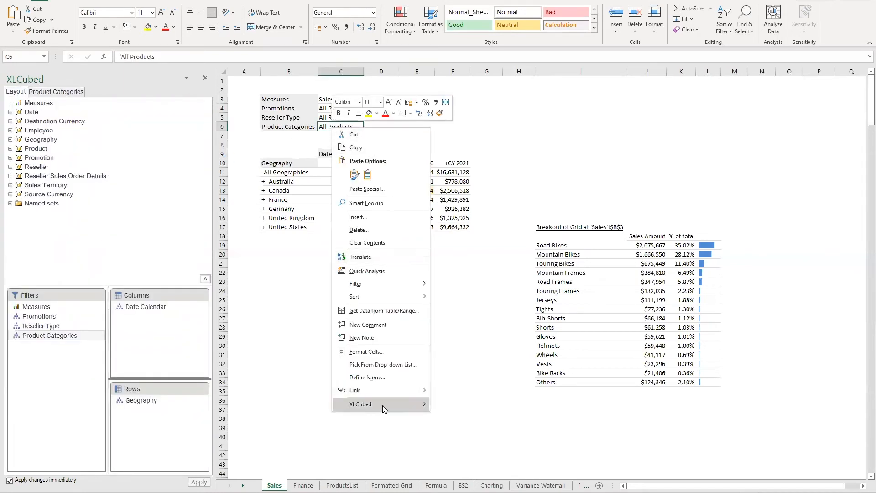
mouse_move(382, 405)
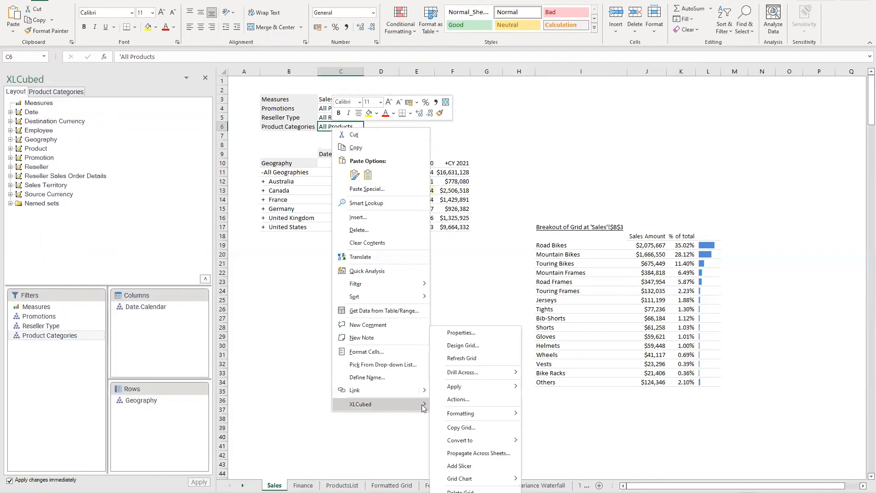
left_click(478, 467)
Step: Expand All Products in the Product Categories slicer and select Bikes
left_click(359, 128)
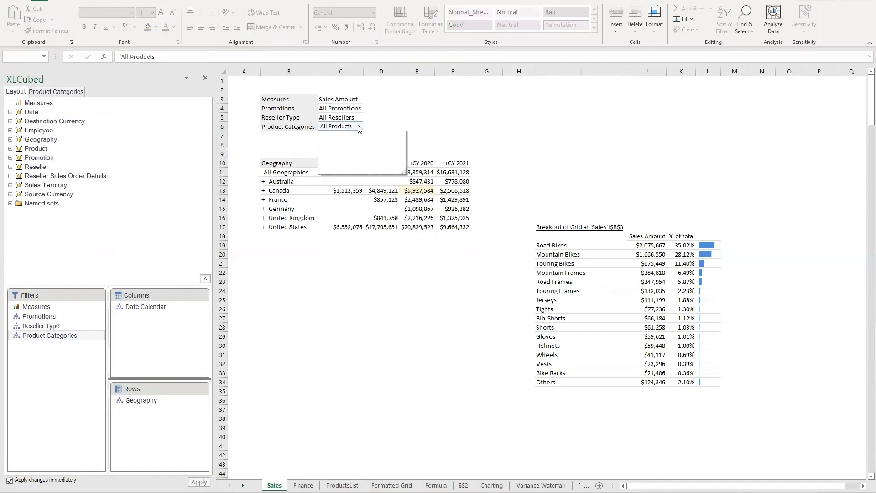
left_click(325, 135)
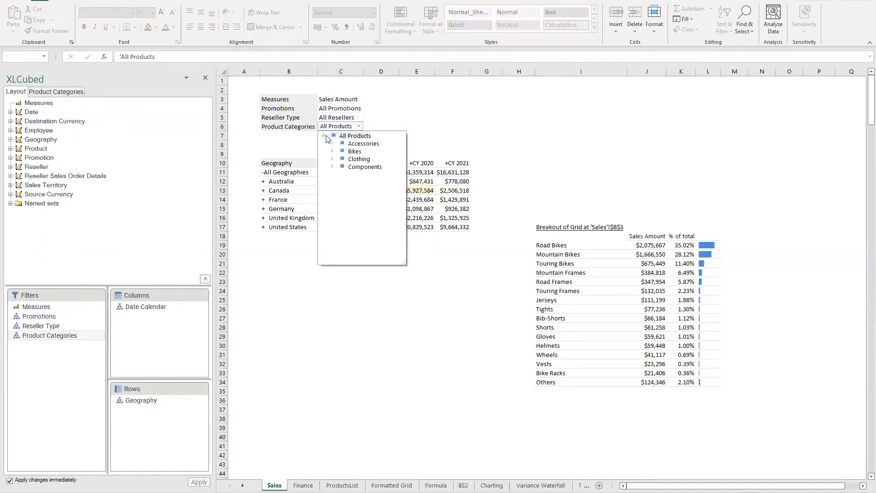
left_click(356, 151)
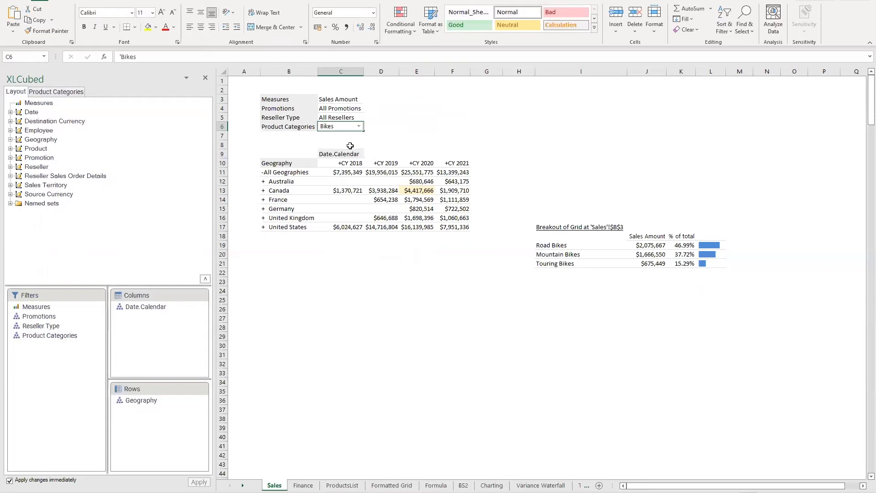
Step: Move the Product Categories slicer off its filter cell to the empty area above CY 2020, and enlarge it
right_click(342, 129)
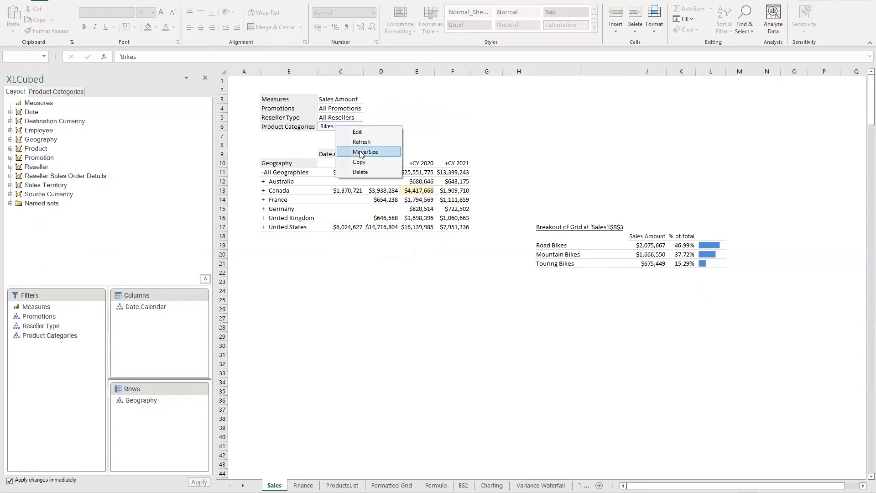
left_click(361, 153)
left_click_drag(340, 126, 416, 127)
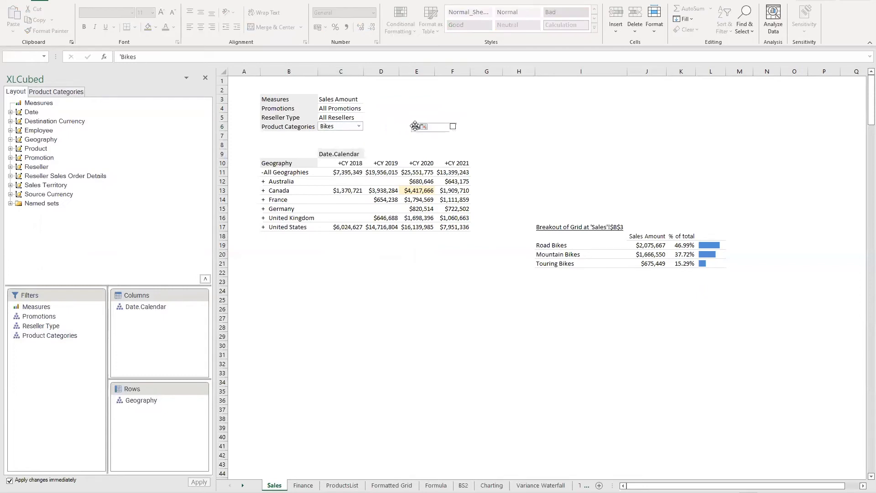
right_click(443, 128)
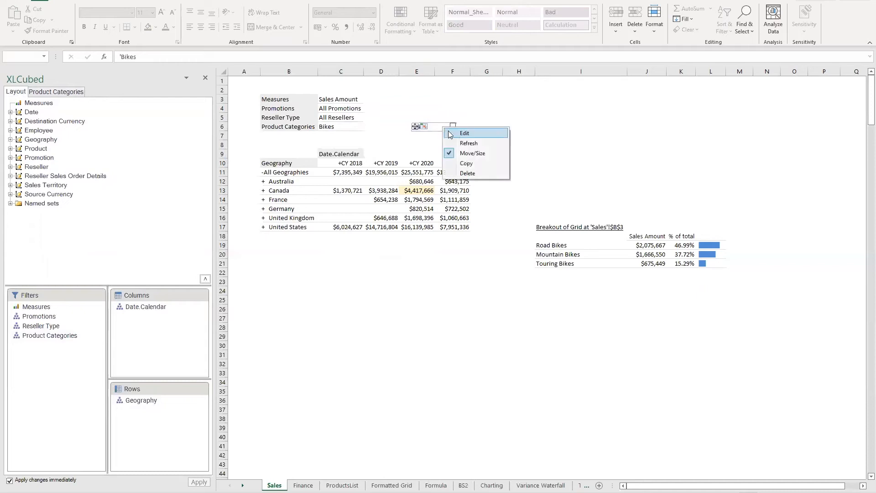
left_click(516, 123)
left_click_drag(454, 129, 495, 143)
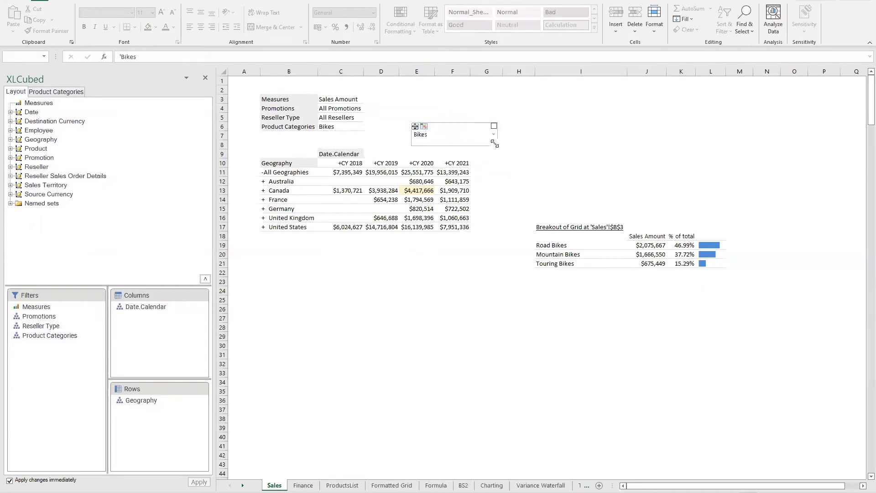
Step: Review the slicer types in the Product Categories slicer's settings, including the button style, and leave without saving changes
right_click(452, 144)
left_click(469, 145)
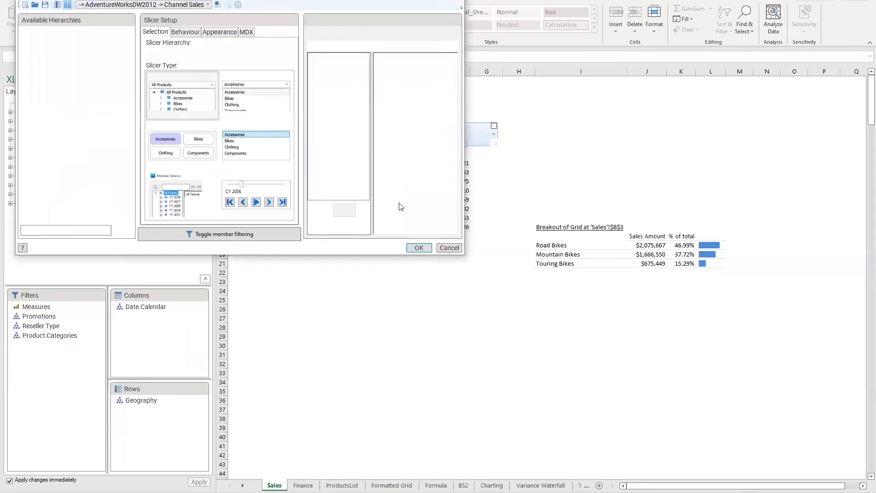
left_click(195, 159)
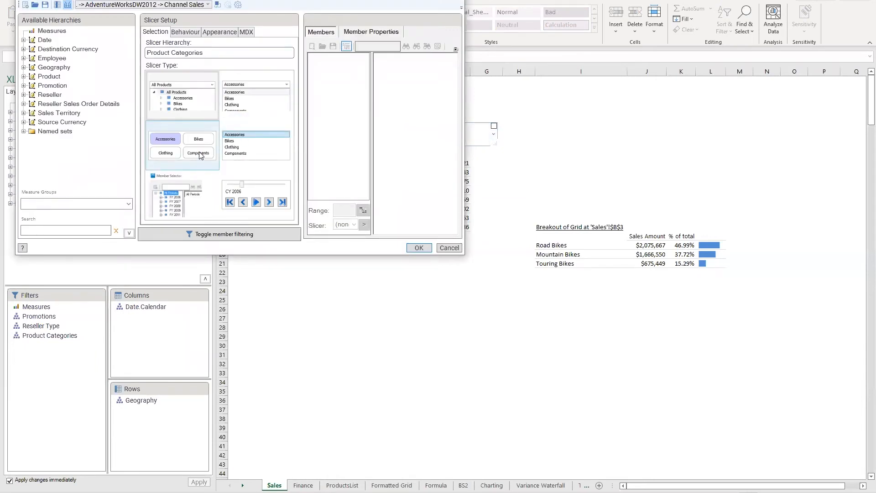
left_click(450, 247)
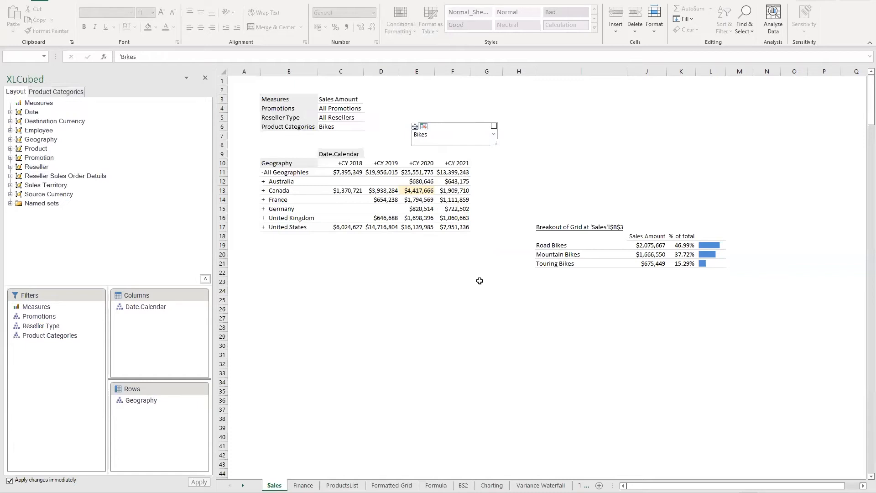
Step: Switch to the Multi-SourceAliased workbook and review the list of data connections it uses
mouse_move(156, 492)
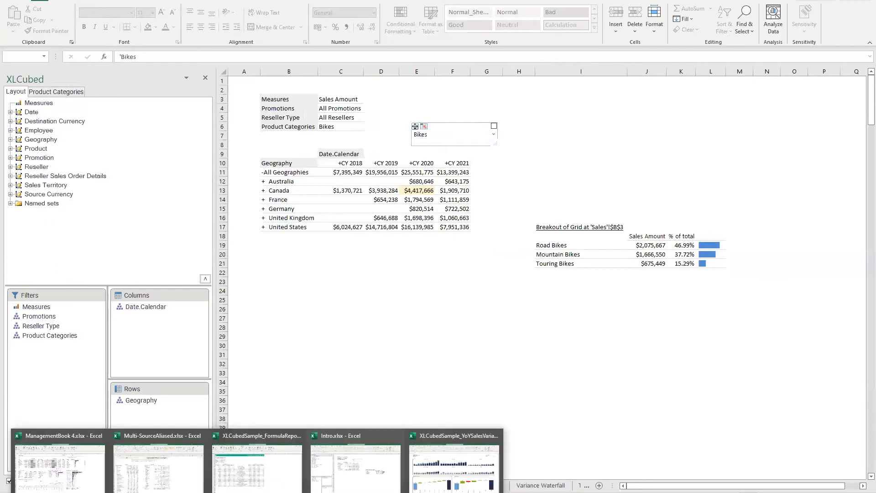
left_click(157, 470)
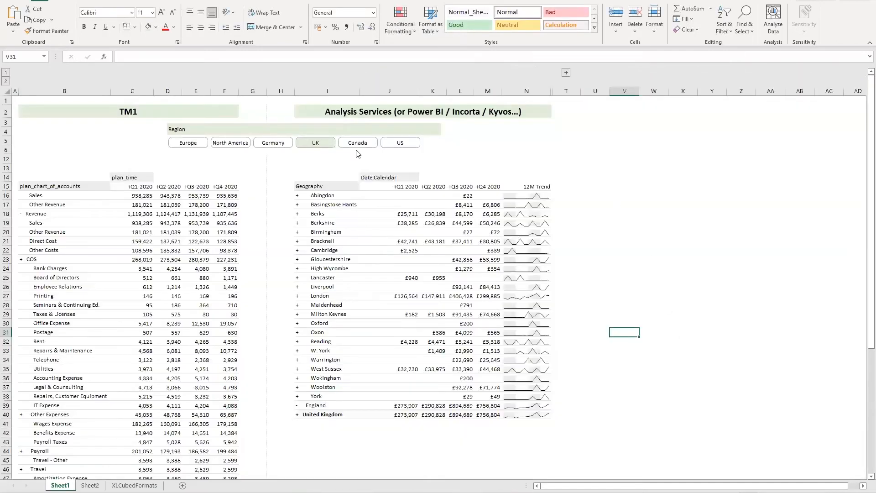
left_click(292, 2)
left_click(332, 15)
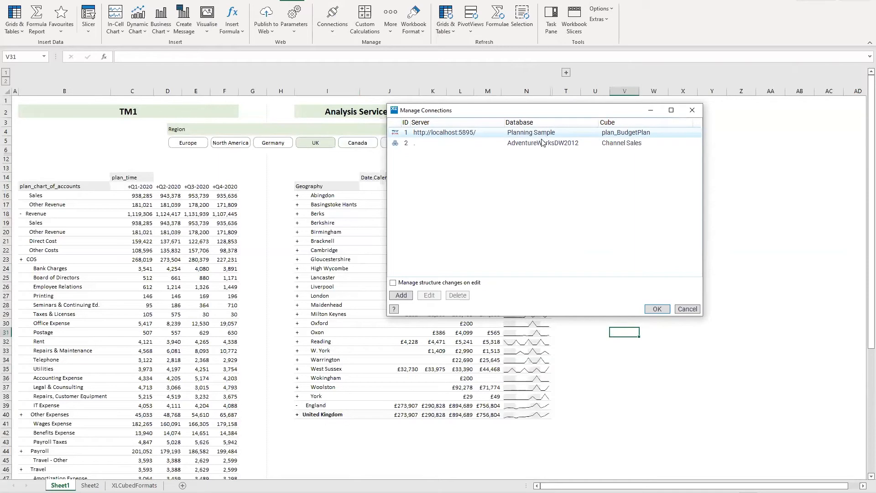
left_click(683, 309)
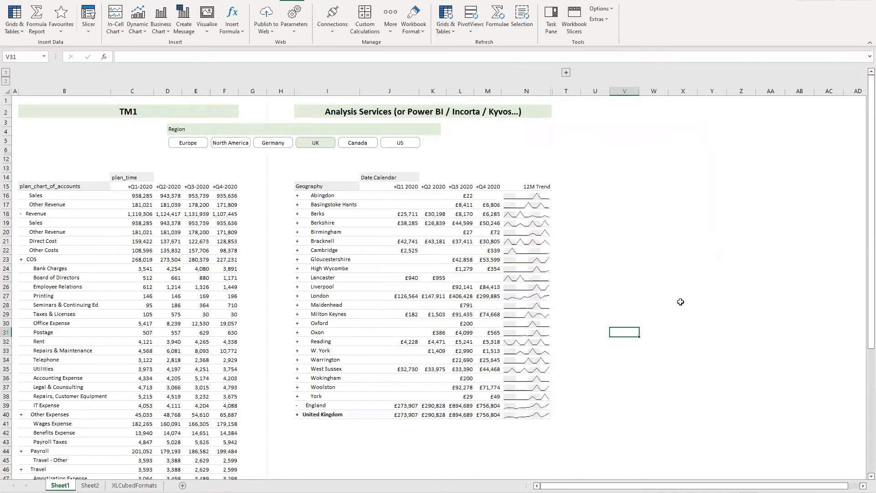
Step: Filter both reports with the Region slicer by Europe, North America and Canada in turn, finishing on Europe
left_click(194, 147)
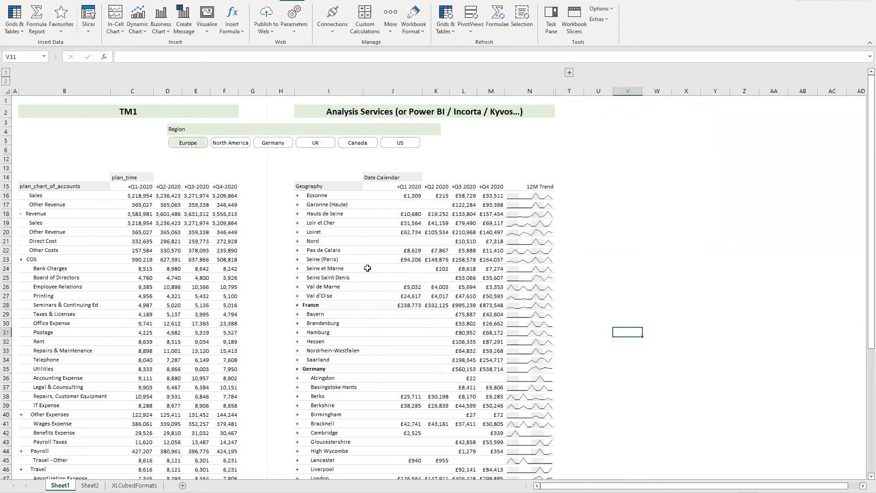
left_click(232, 143)
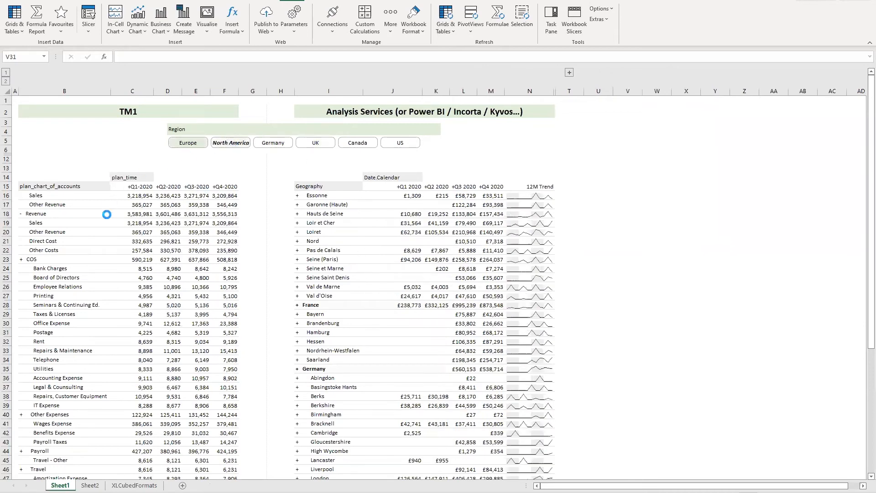
left_click(351, 143)
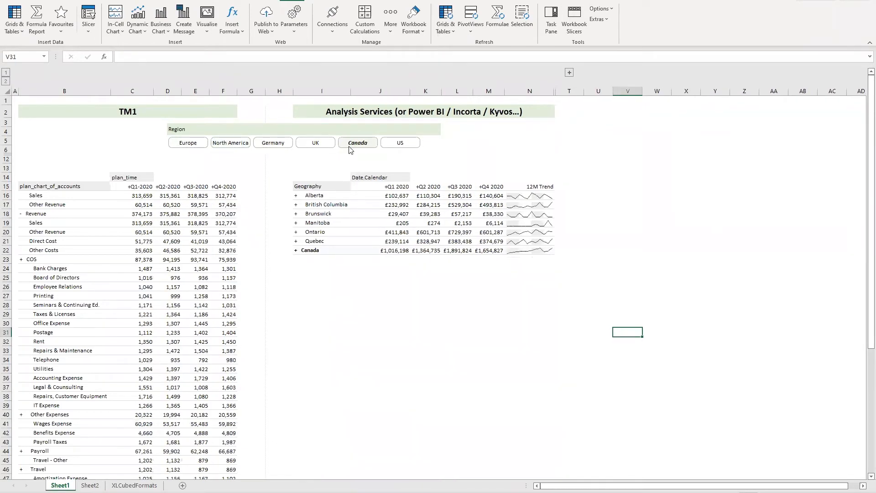
left_click(195, 144)
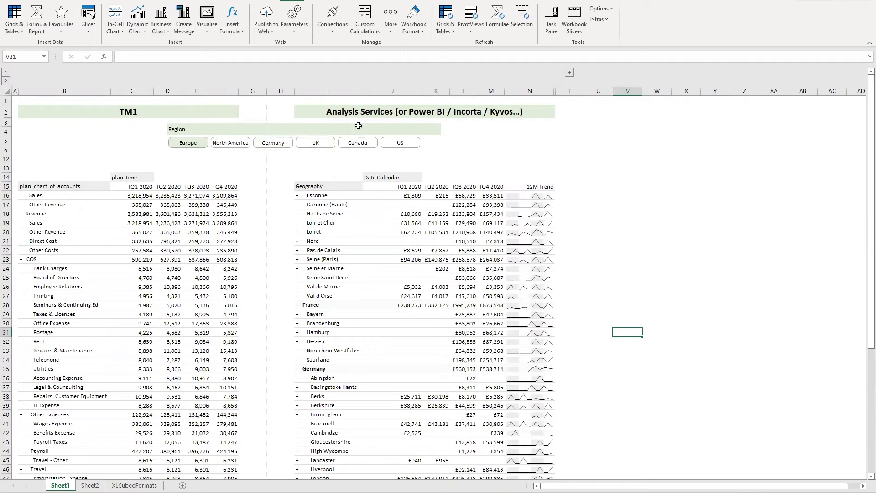
Step: Expand the grouped columns holding the region mapping table and set the Region slicer to Canada
left_click(569, 73)
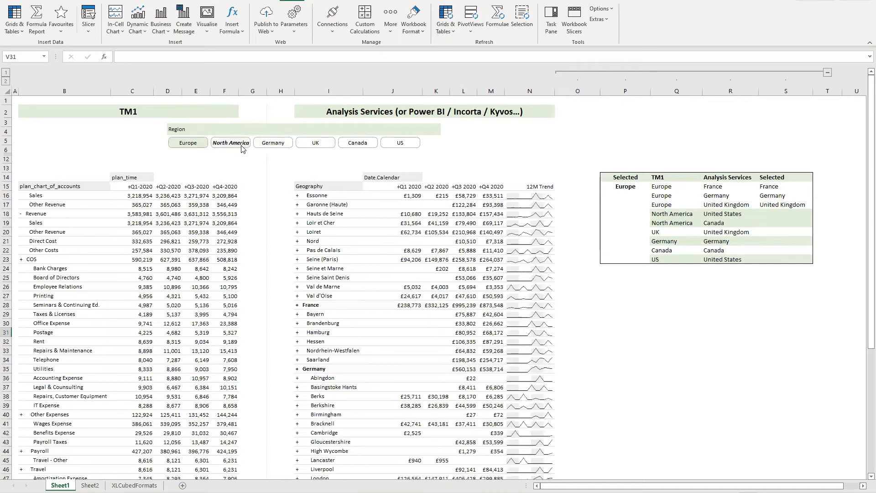
left_click(358, 143)
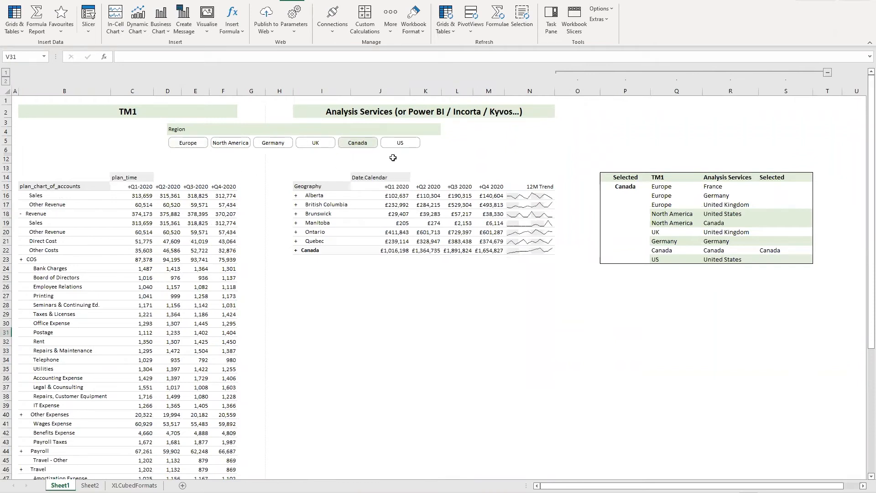
Step: Examine the mapping table's selected-region cell and the lookup formulas in column S, and set the Region slicer to UK
left_click(625, 187)
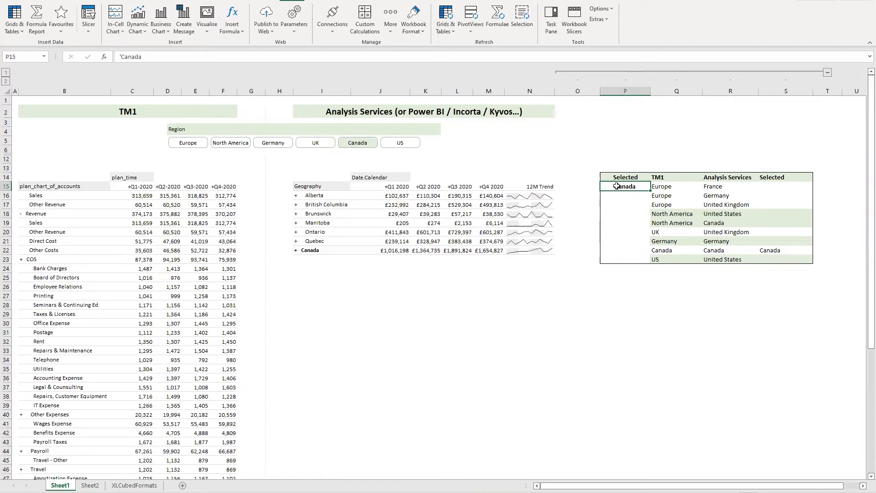
left_click_drag(778, 196, 772, 258)
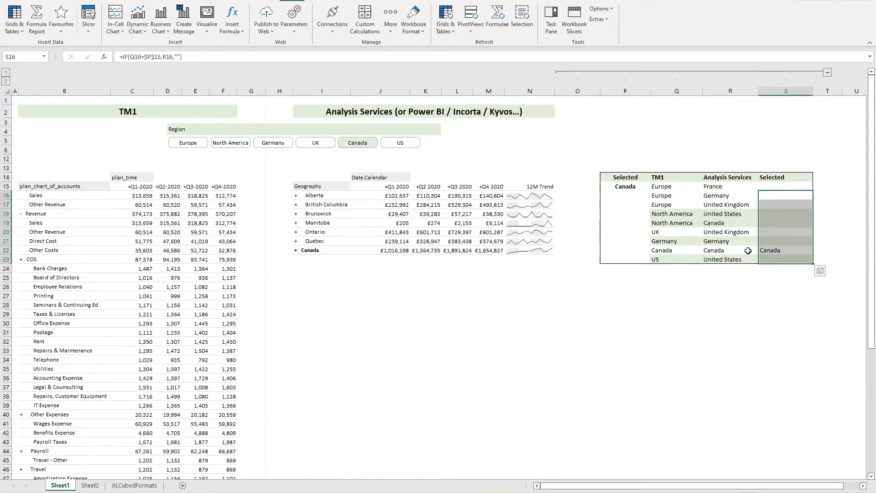
left_click(769, 251)
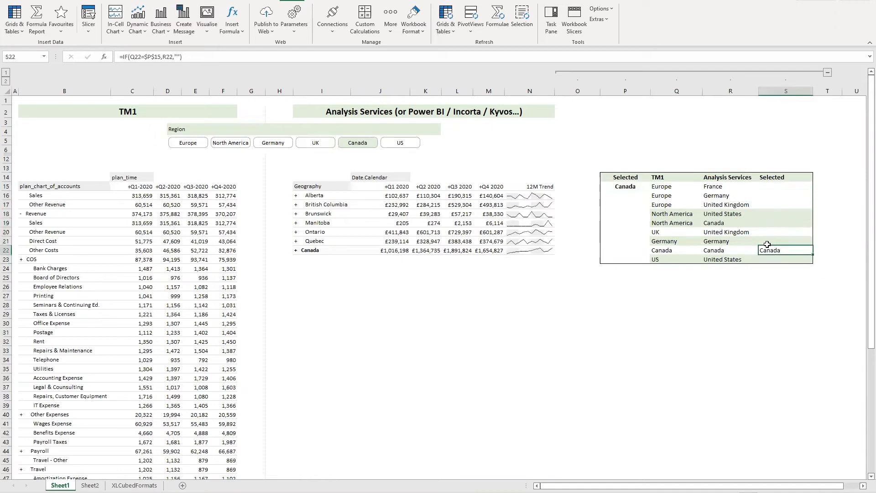
left_click(666, 233)
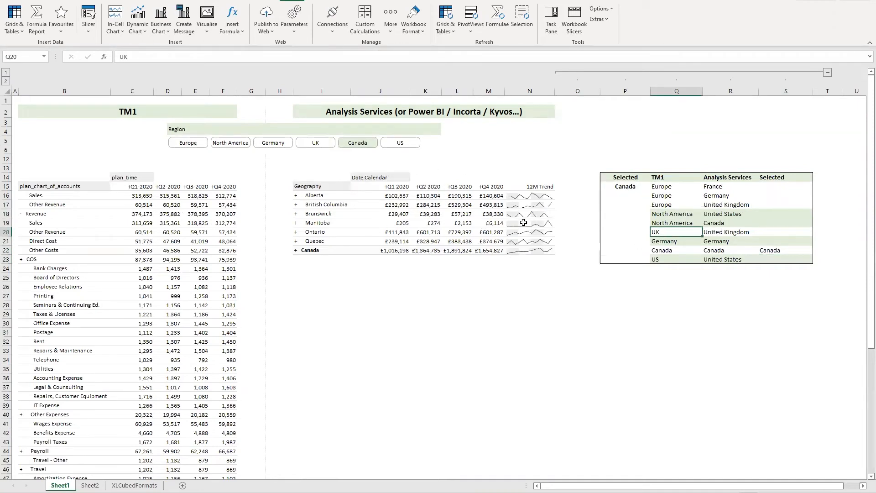
left_click(314, 144)
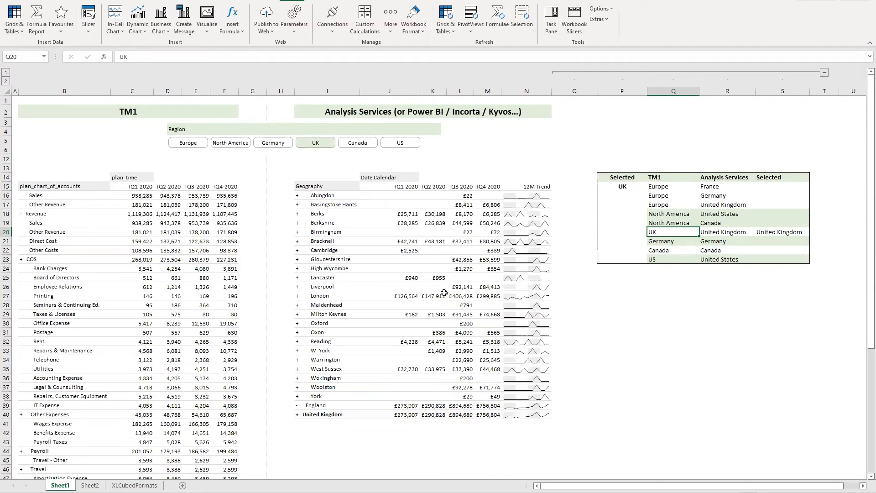
left_click(436, 223)
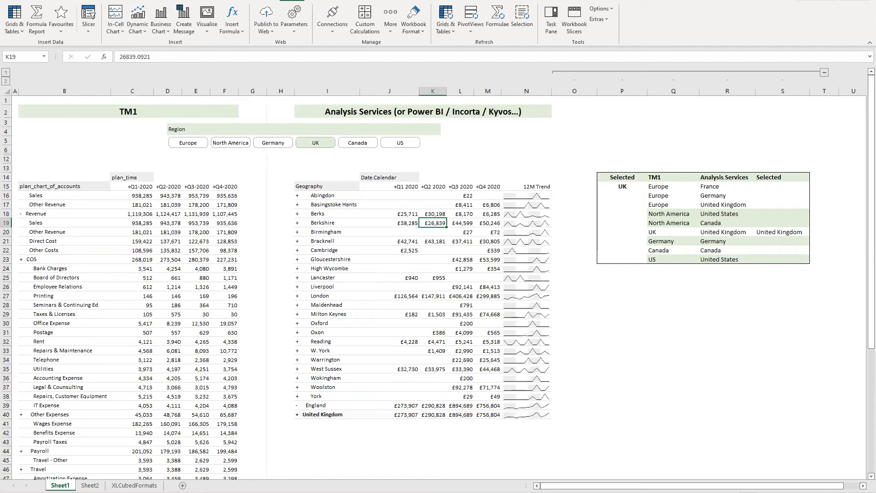
Step: Open the pinned TM1Spread workbook and log on to its Planning Sample connection with the user ID and password
left_click(258, 463)
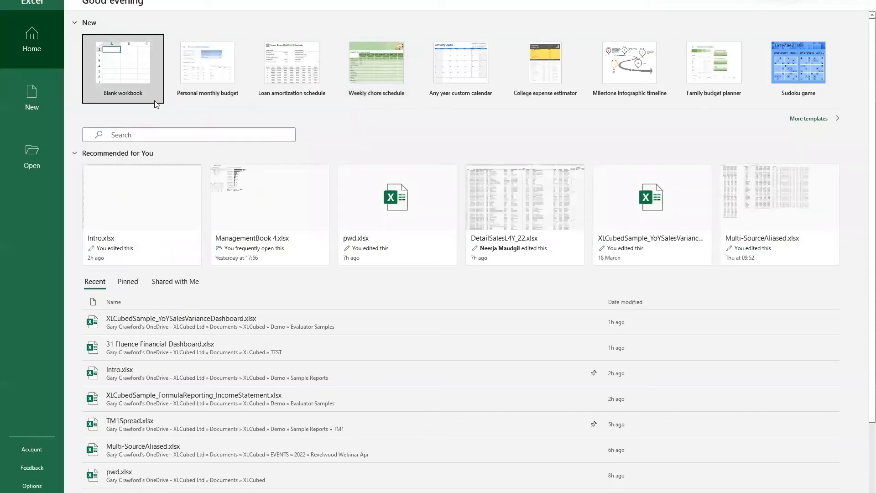
left_click(131, 283)
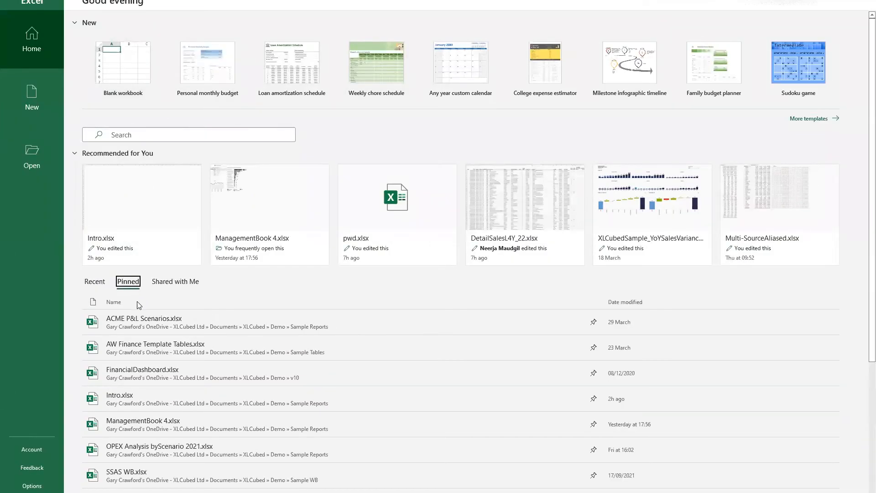
scroll(172, 404, "down", 2)
left_click(180, 434)
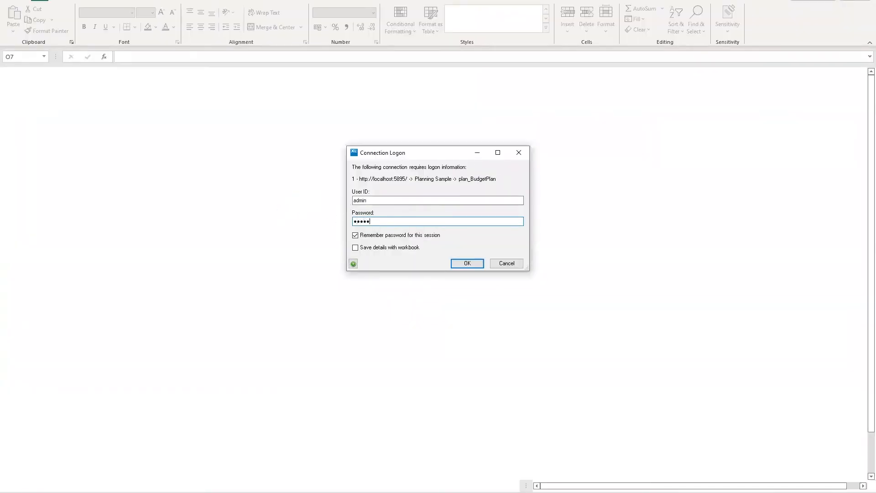
left_click(467, 264)
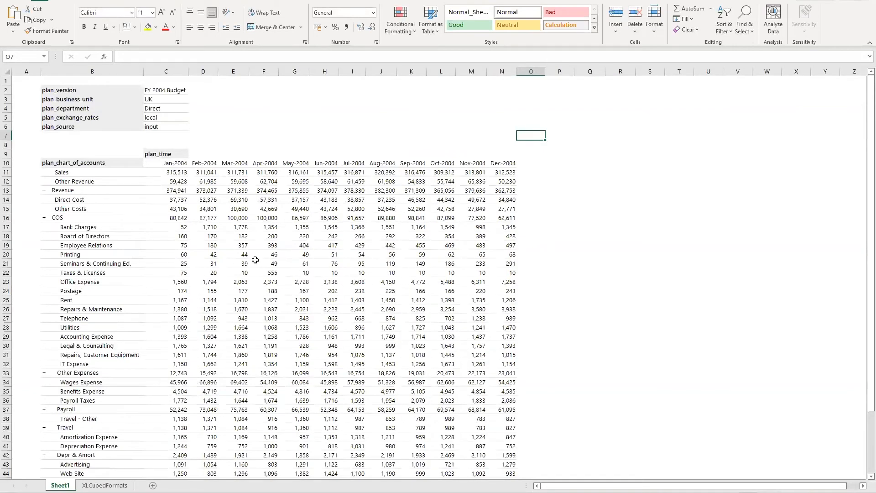
Step: Set the Jan-2004 Printing value to 75 in the budget grid
left_click(186, 253)
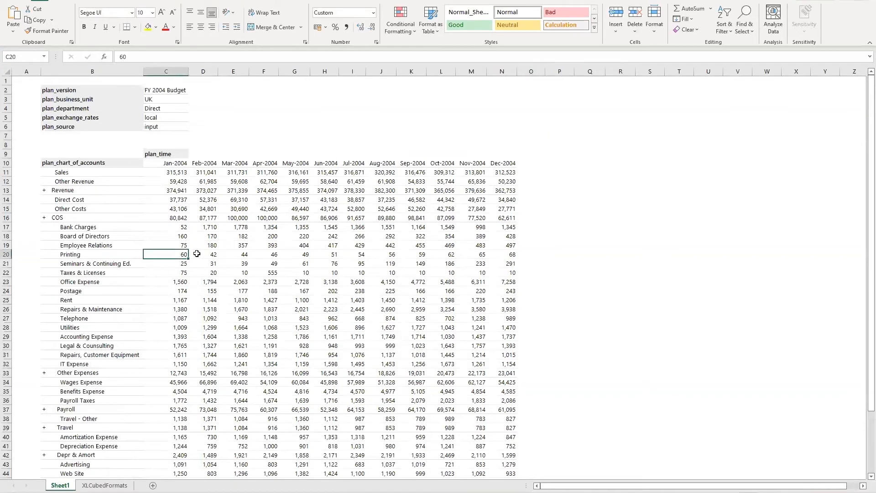
type("75")
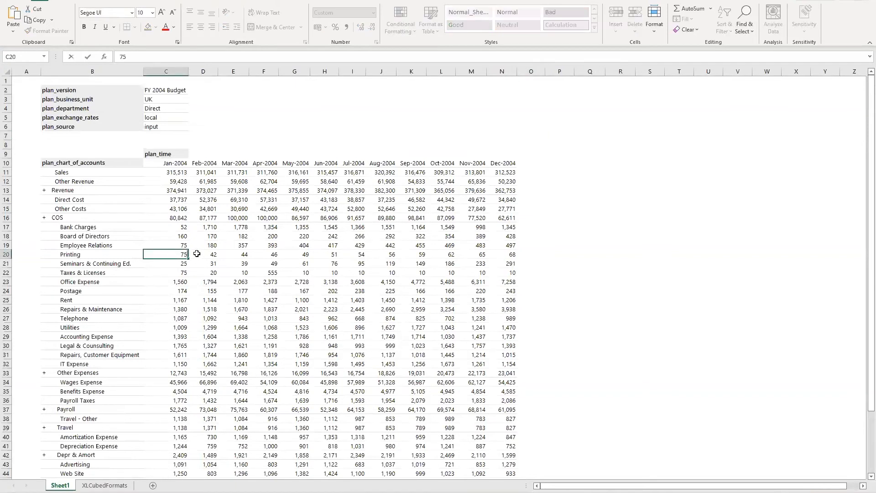
key("Return")
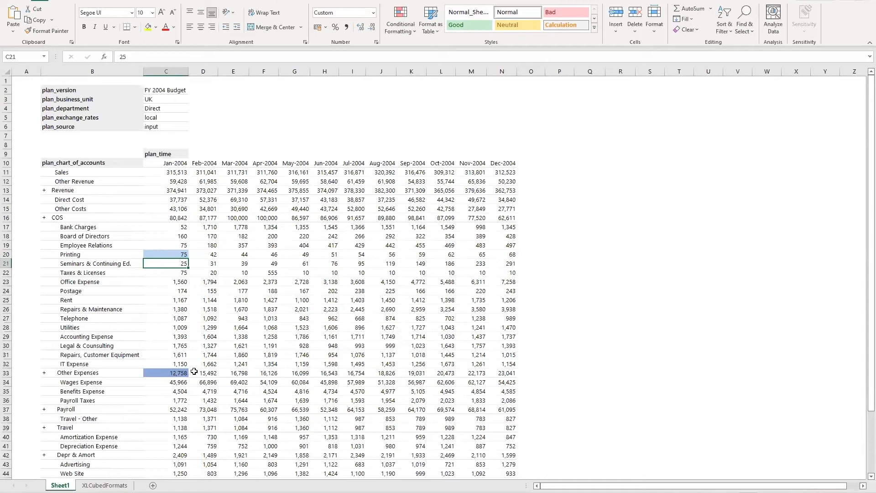
Step: Examine the available TM1 views and the plan_chart_of_accounts named sets in the grid designer, and leave without applying changes
left_click(241, 235)
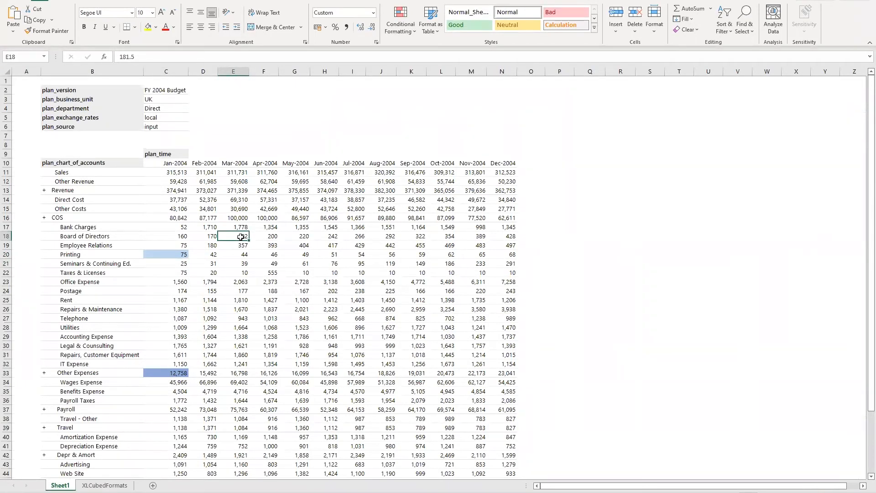
double_click(241, 237)
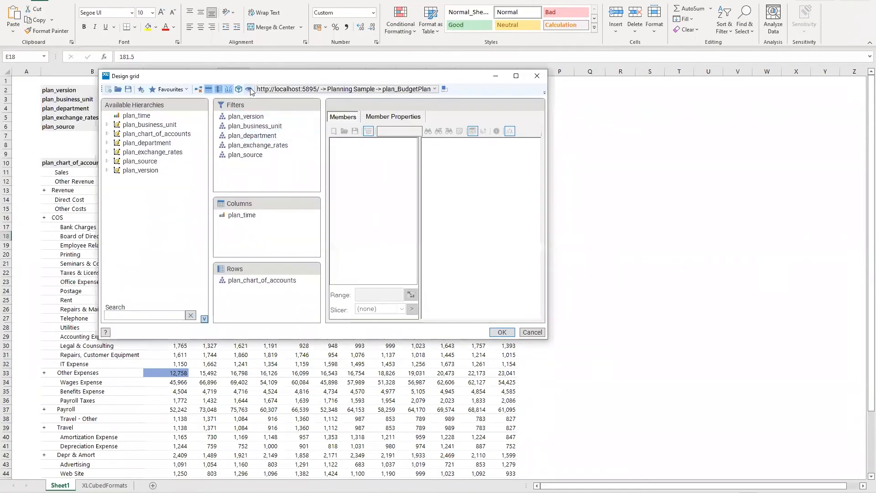
left_click(249, 90)
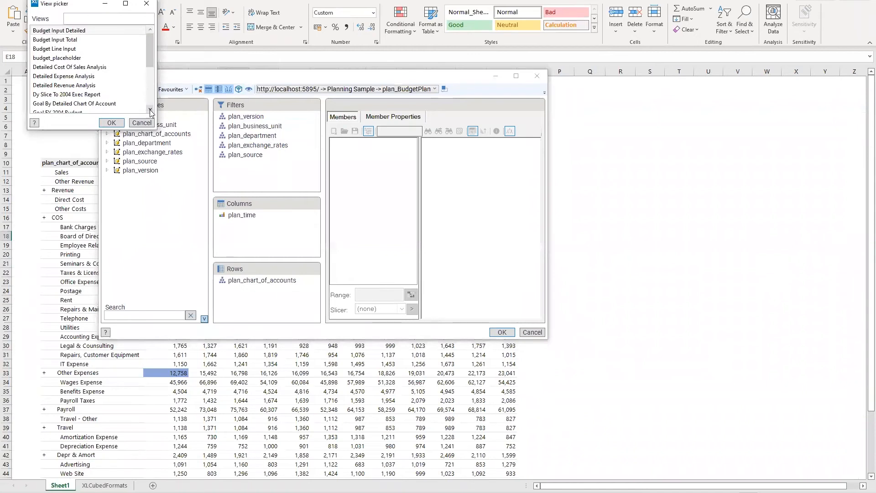
left_click_drag(157, 130, 274, 254)
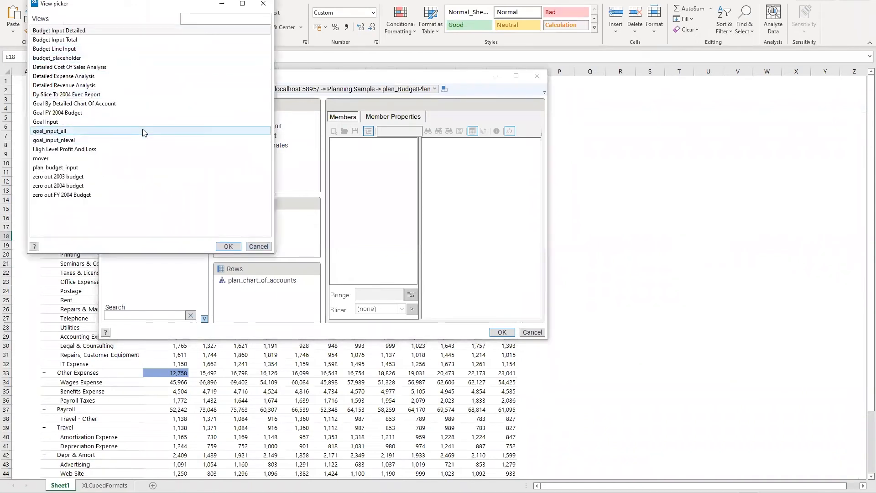
left_click(257, 246)
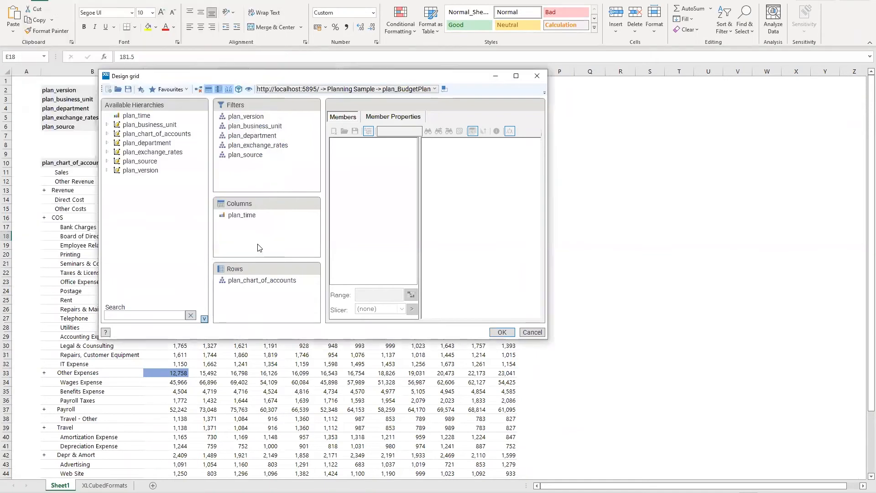
left_click(269, 280)
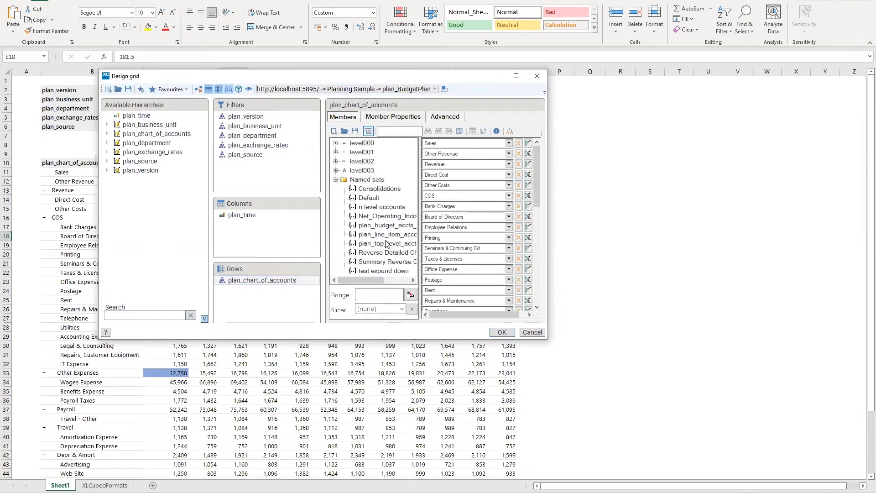
left_click(540, 334)
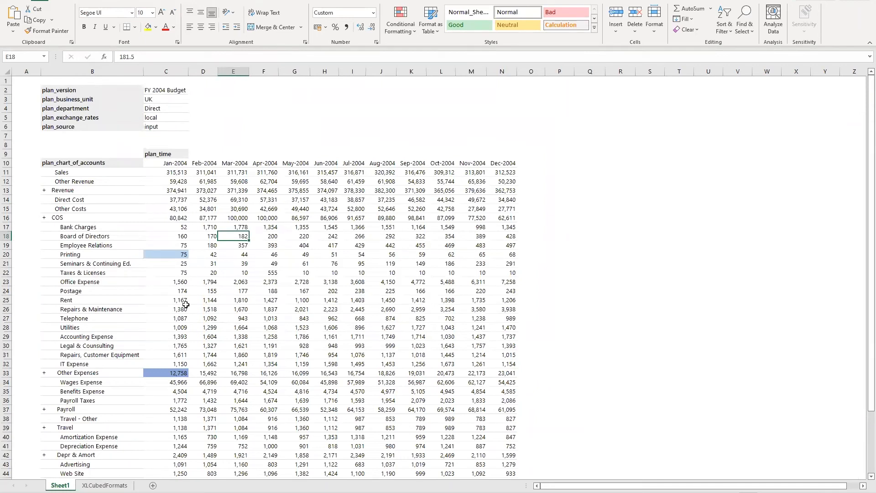
Step: Try to spread 75 by the Growth % method with 10 % growth rightwards from the Jan-2004 Taxes & Licenses value, replacing existing values
right_click(175, 273)
mouse_move(216, 270)
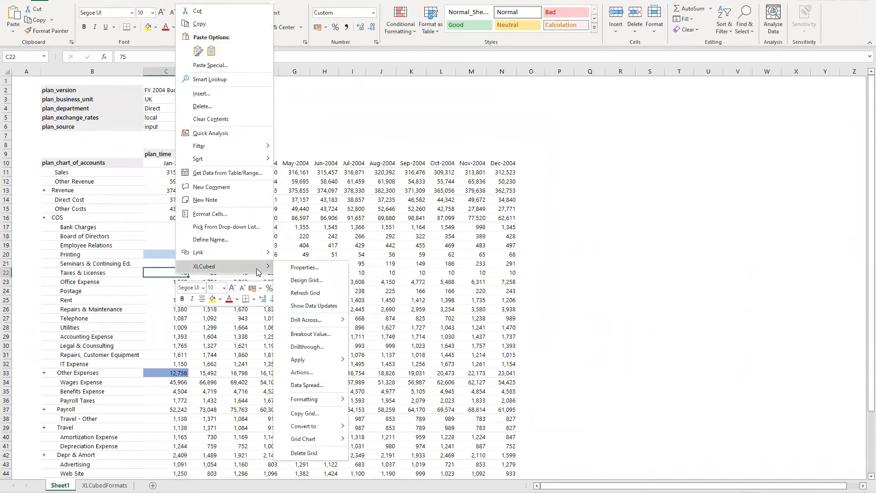
mouse_move(322, 363)
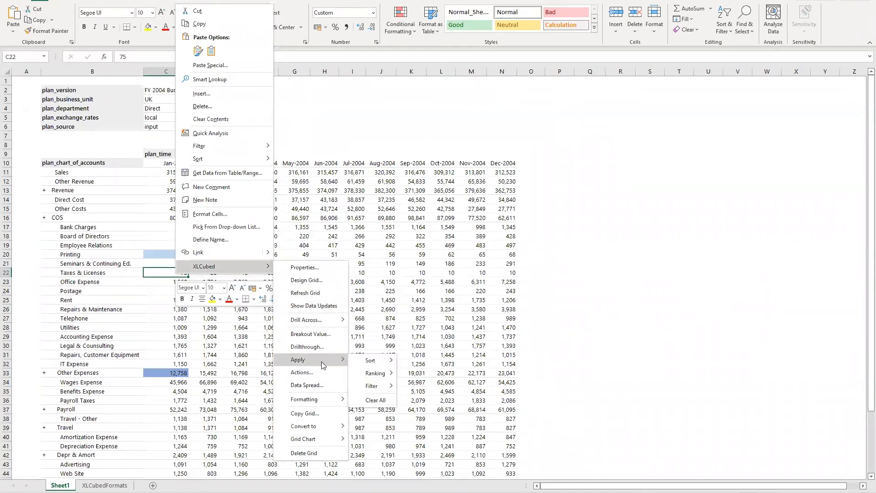
left_click(318, 384)
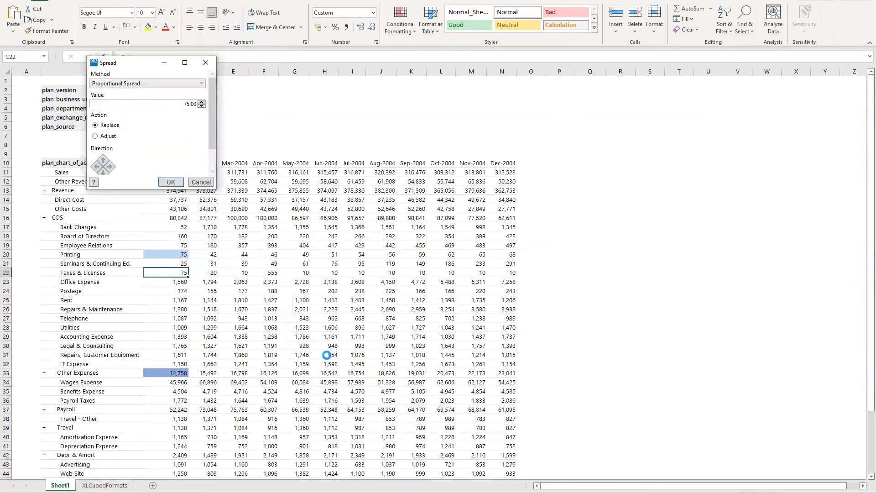
left_click(201, 83)
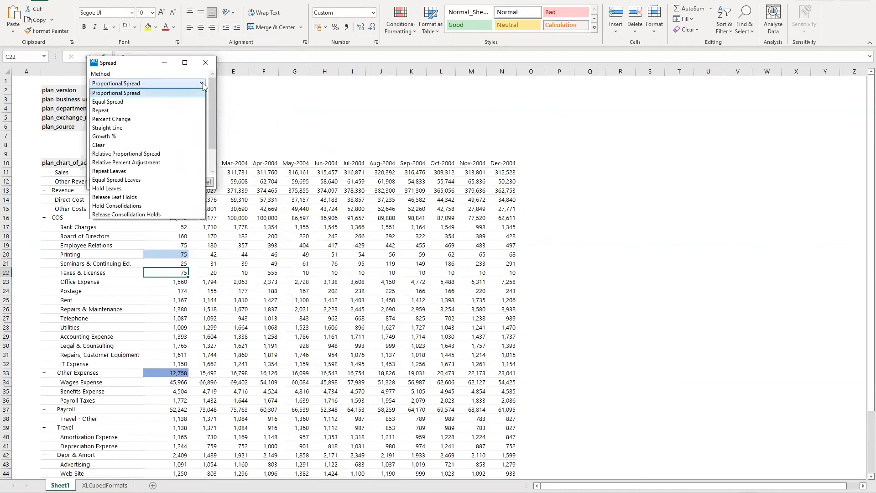
left_click(166, 136)
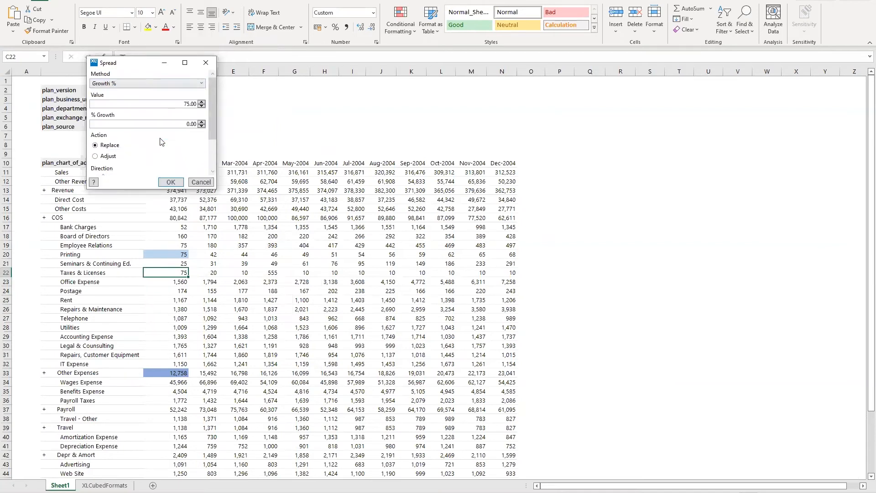
double_click(195, 126)
left_click_drag(216, 189, 290, 249)
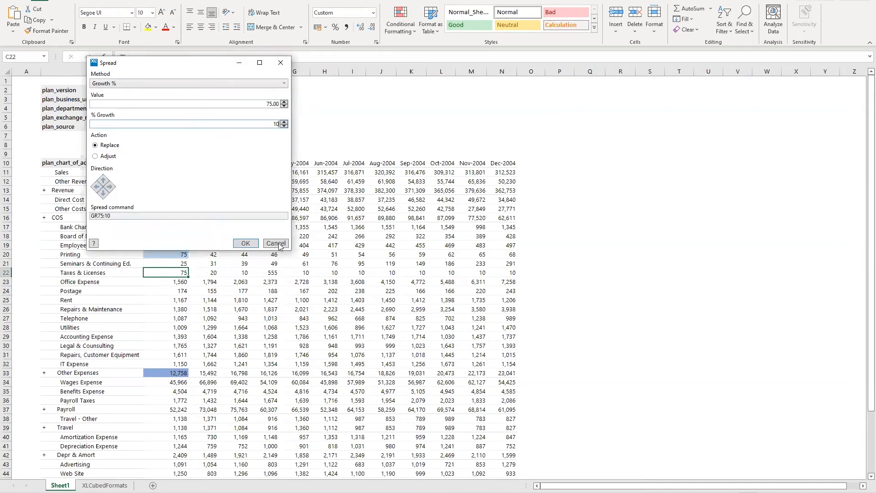
left_click(112, 188)
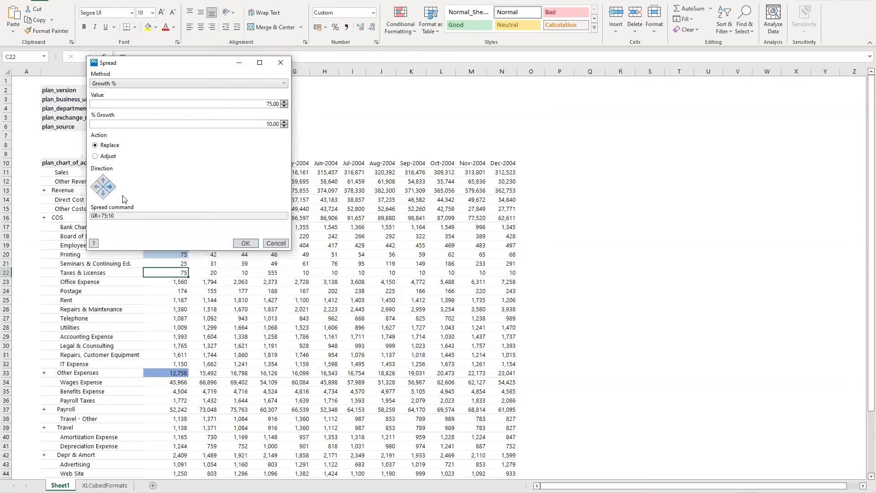
left_click(246, 244)
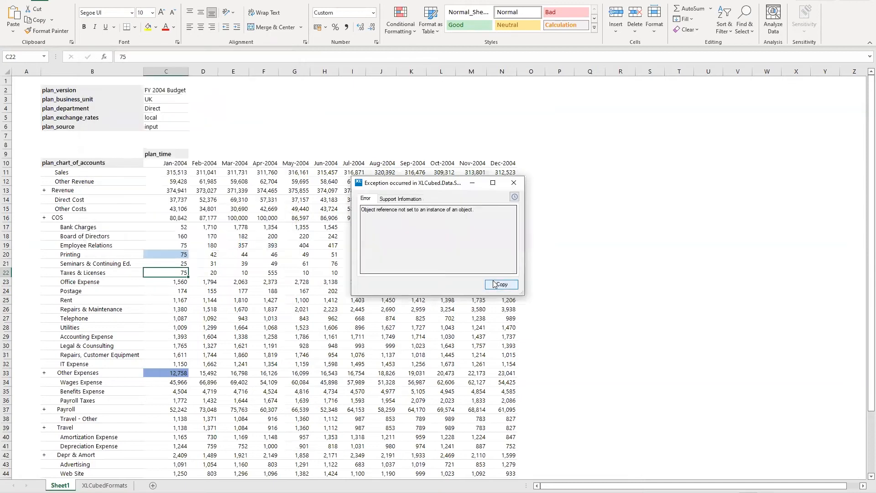
left_click(514, 183)
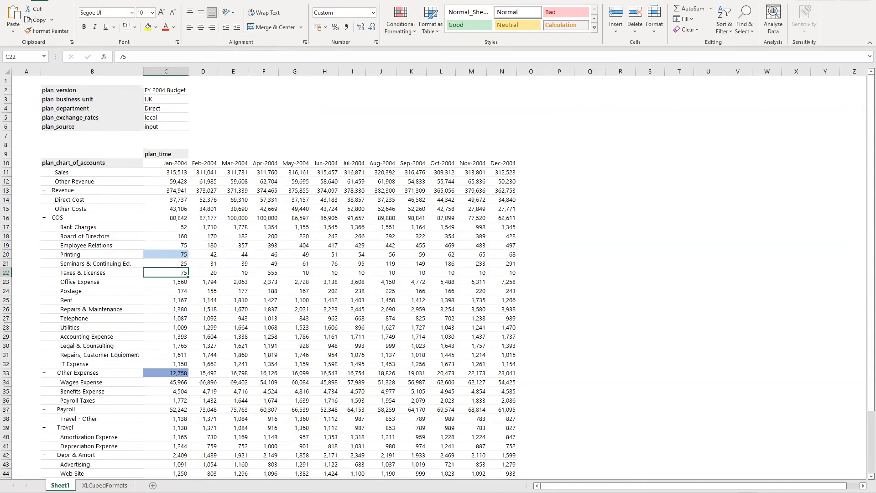
Step: Close the TM1Spread workbook
double_click(333, 2)
left_click(656, 29)
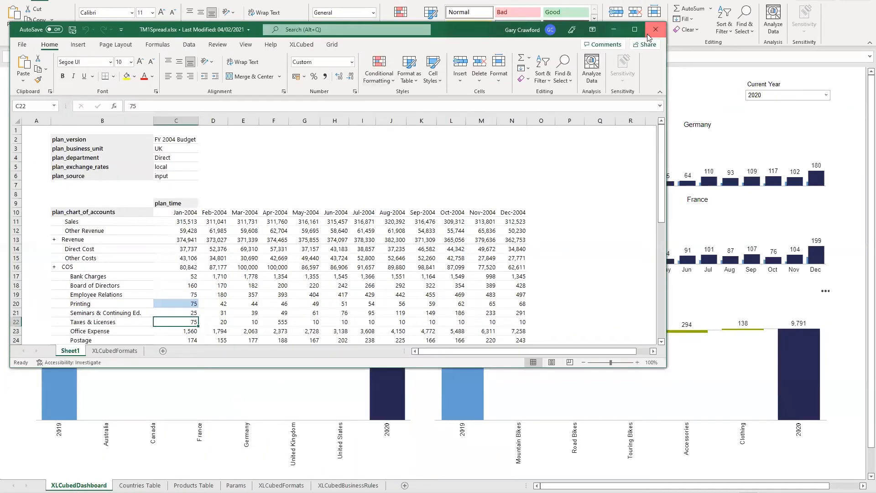
left_click(442, 254)
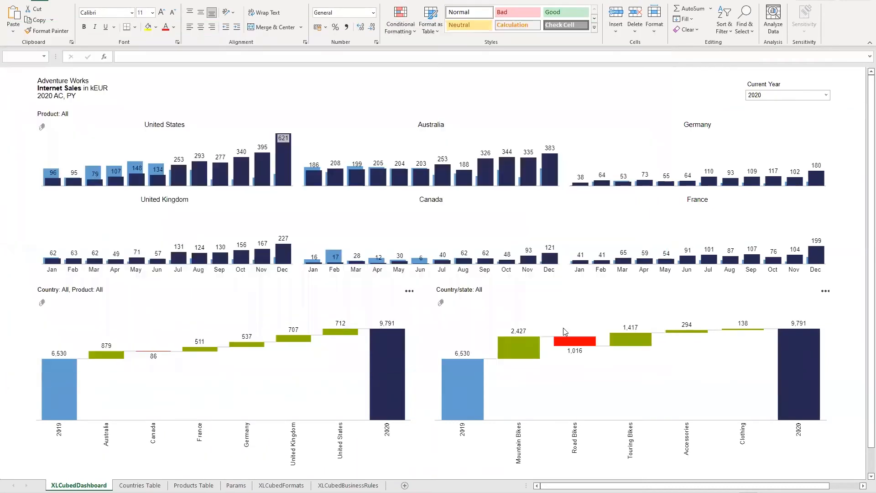
Step: Switch to the Intro workbook, hide the XLCubed layout pane and show the Formatted Grid sheet
mouse_move(661, 380)
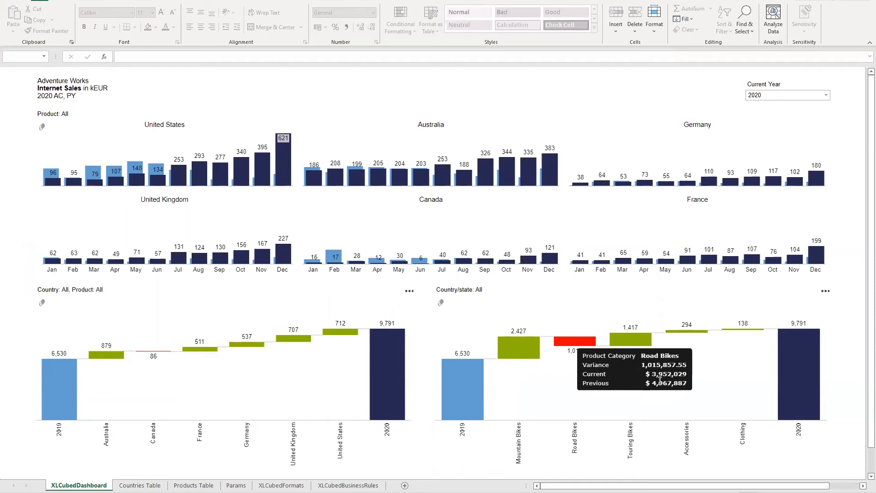
mouse_move(265, 491)
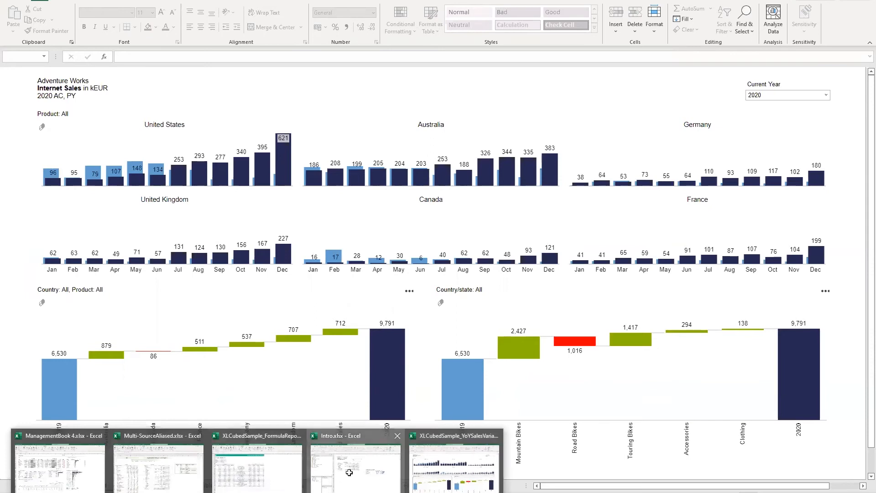
left_click(331, 475)
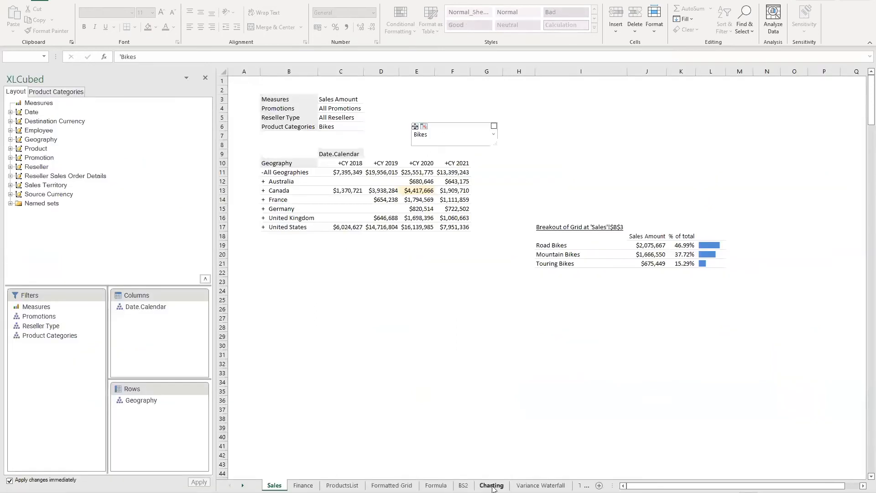
left_click(205, 81)
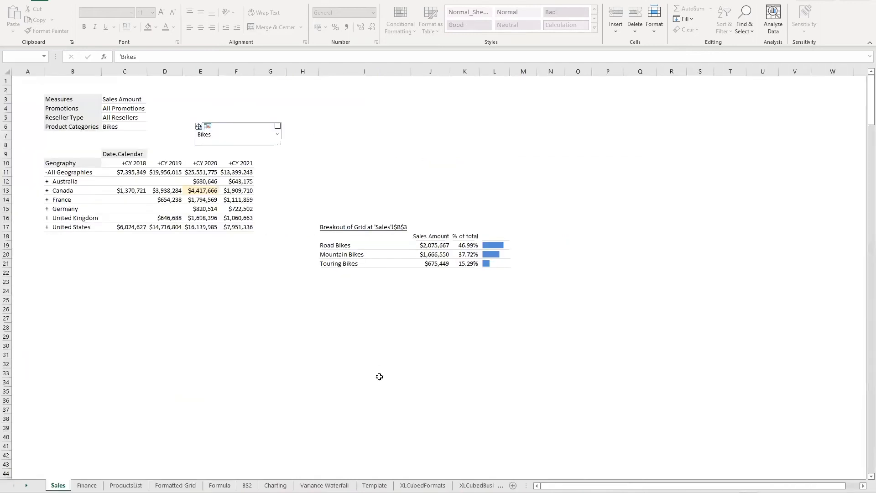
left_click(187, 486)
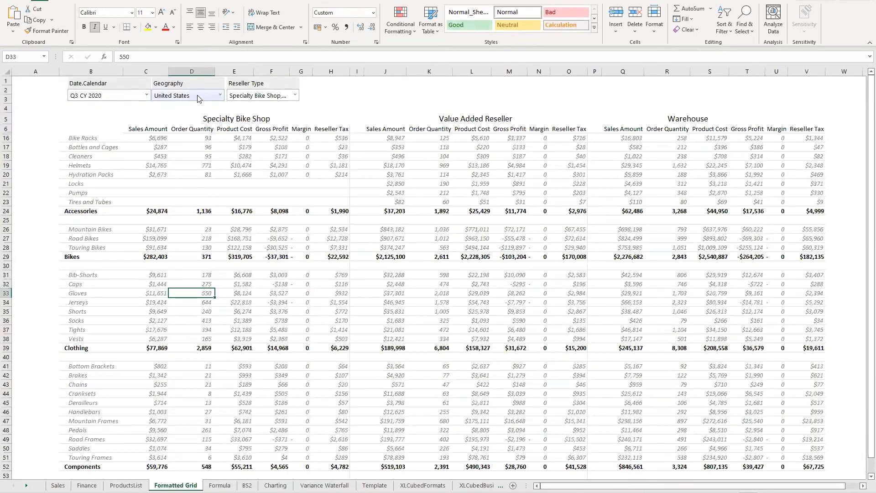
Step: Set the Date.Calendar slicer first to Q4 CY 2019, followed by Q4 CY 2020
left_click(148, 97)
left_click(147, 97)
left_click(128, 121)
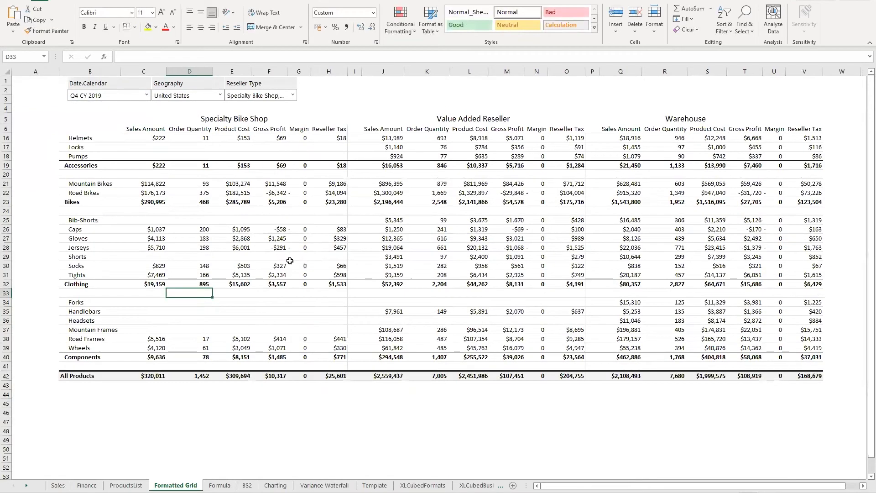
left_click(147, 96)
left_click(119, 174)
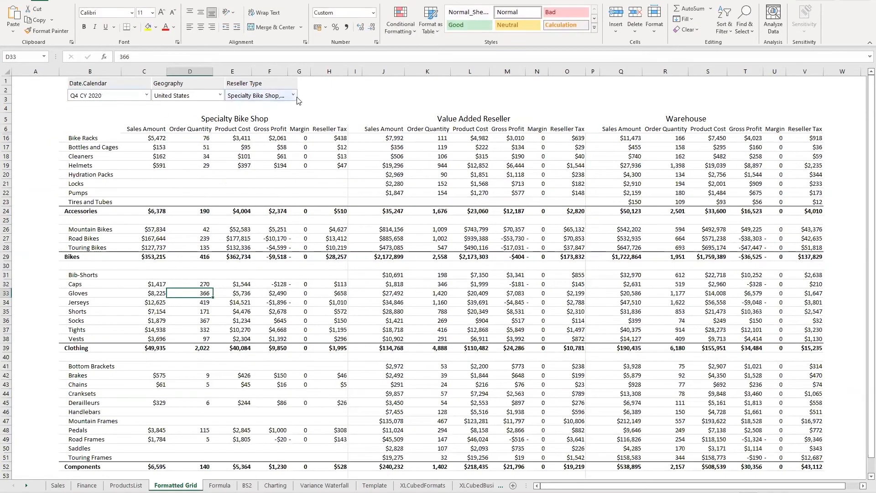
Step: Remove Value Added Reseller from the Reseller Type slicer and examine the Accessories subtotal row and the spacer column I
left_click(293, 95)
left_click(232, 117)
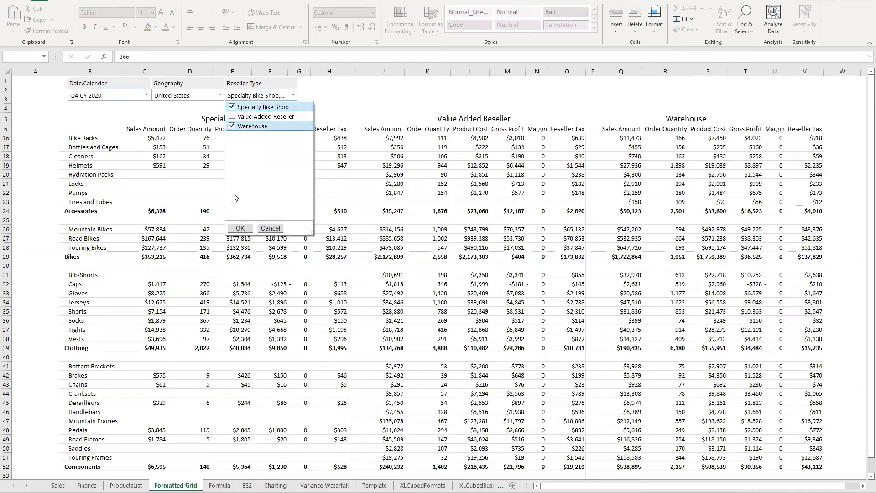
left_click(241, 228)
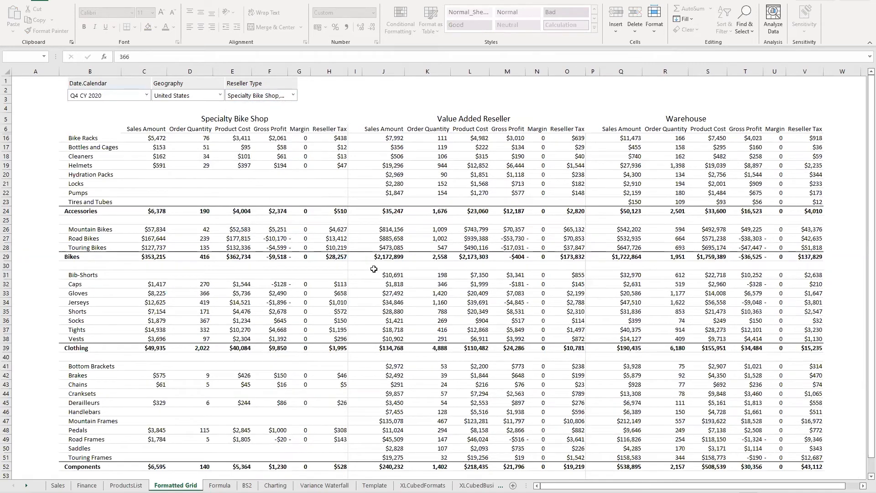
left_click_drag(92, 211, 301, 213)
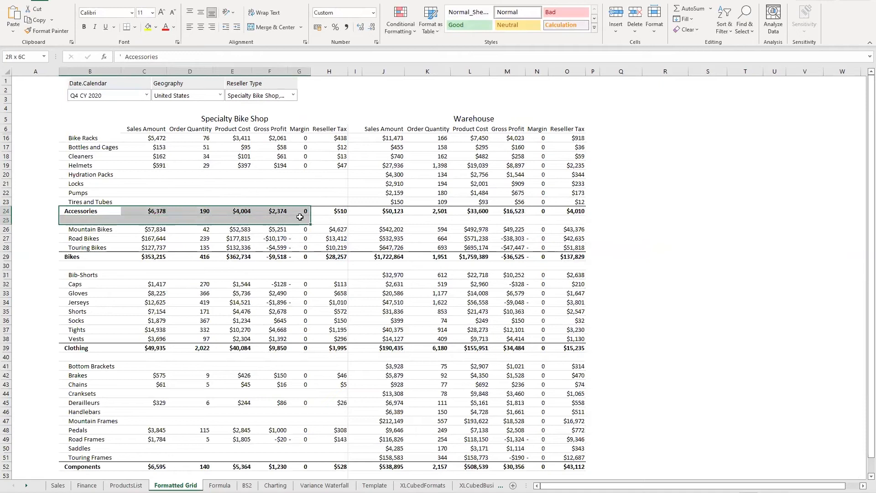
left_click(355, 71)
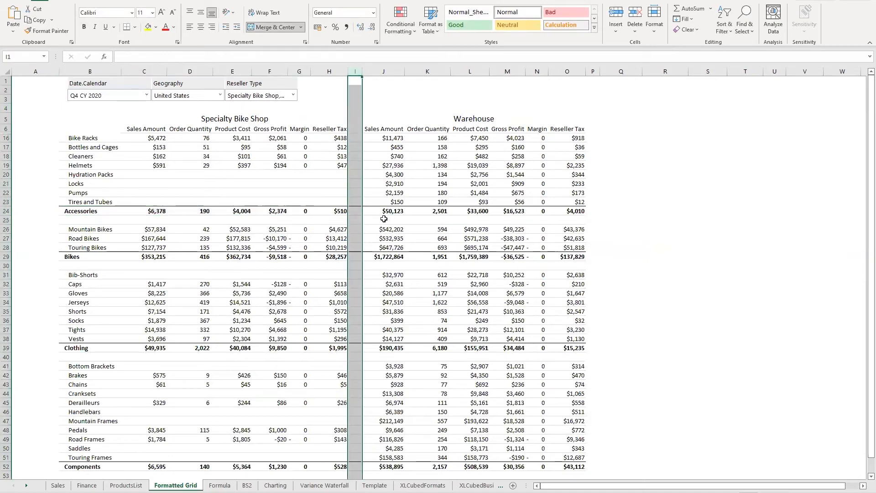
left_click(390, 191)
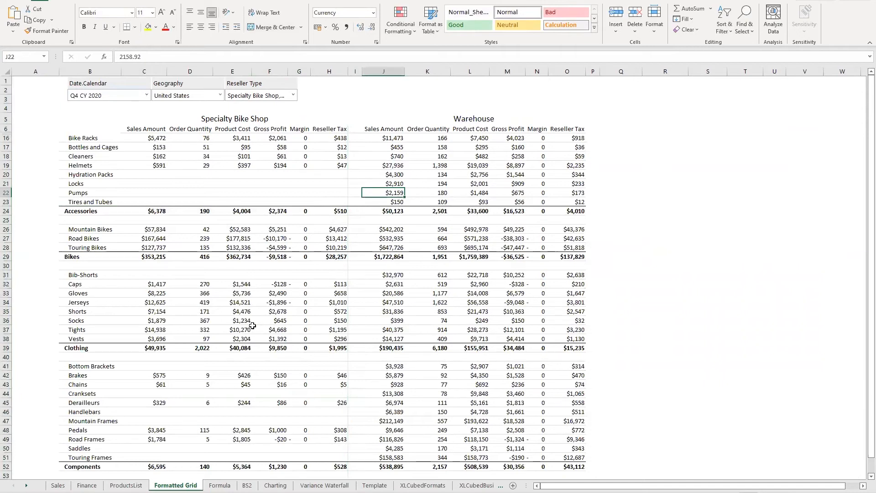
Step: Format the level containing Cleaners as italic with a light grey fill, and set the Date.Calendar slicer to Q4 CY 2019
right_click(87, 158)
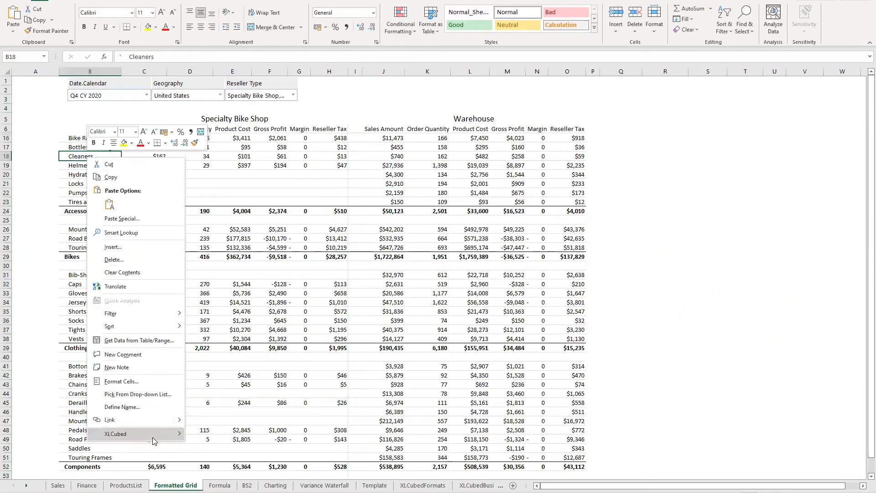
mouse_move(155, 435)
mouse_move(230, 433)
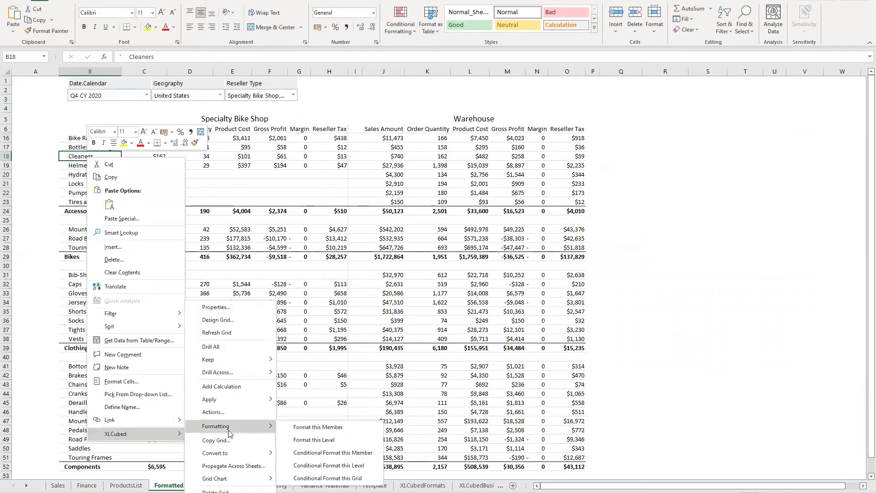
left_click(322, 441)
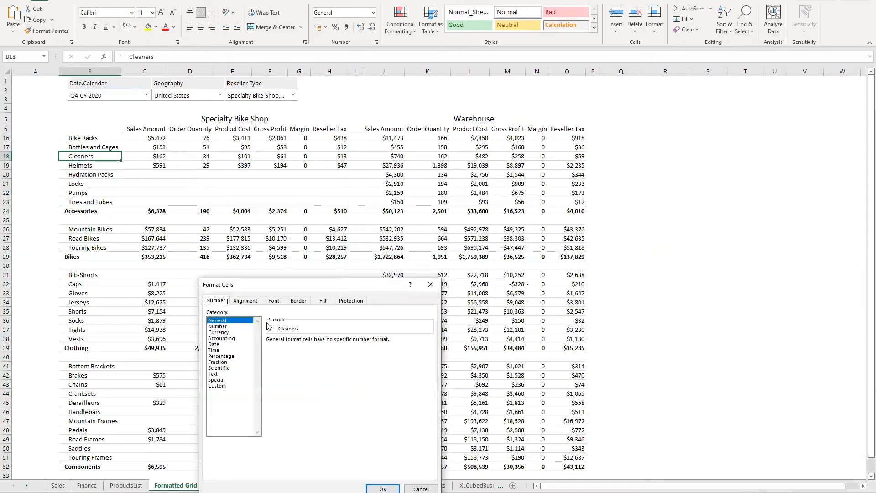
left_click(277, 303)
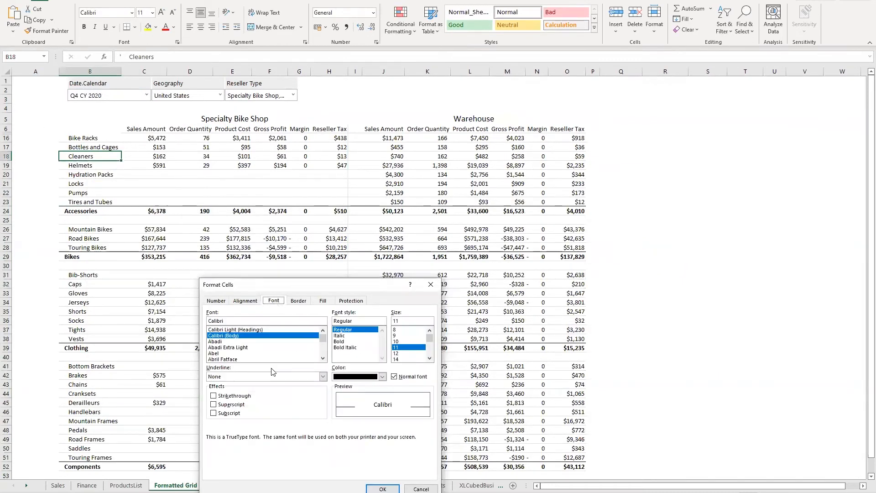
left_click(340, 337)
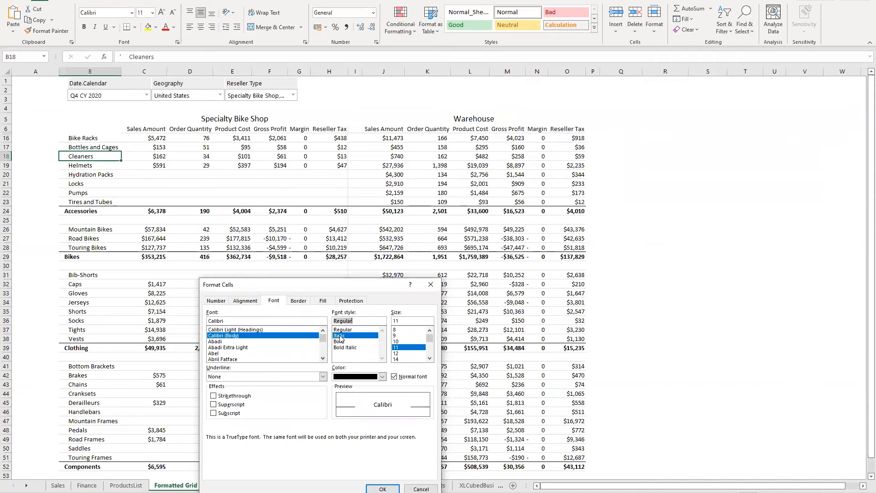
left_click(322, 301)
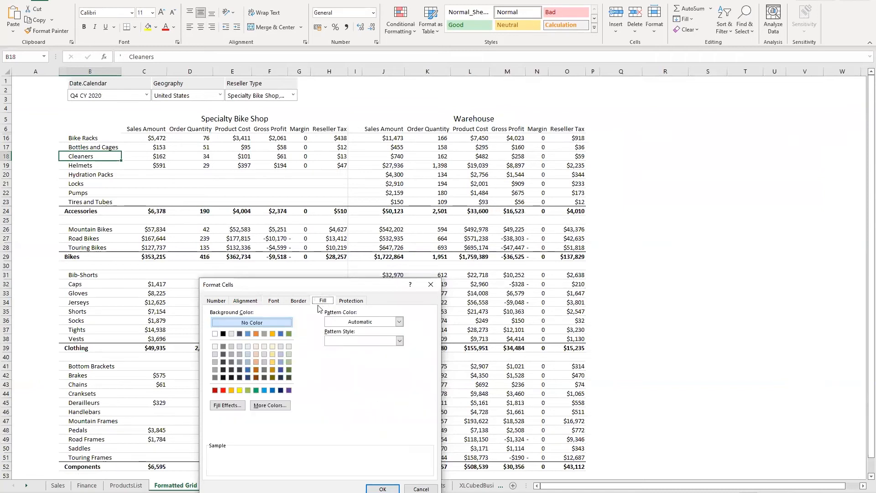
left_click(217, 345)
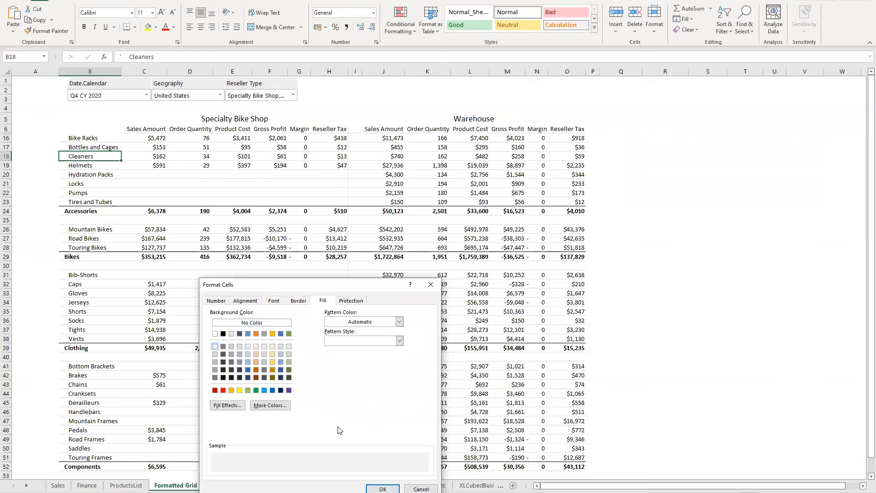
left_click(382, 489)
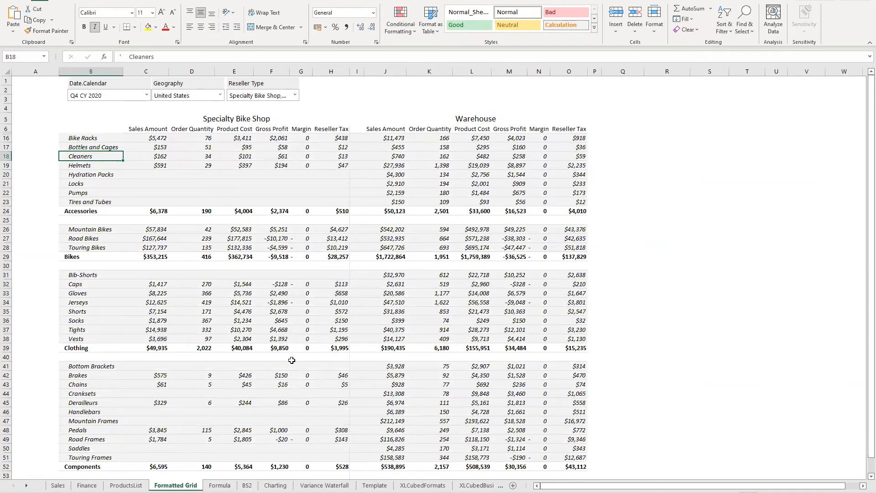
left_click(147, 96)
left_click(119, 135)
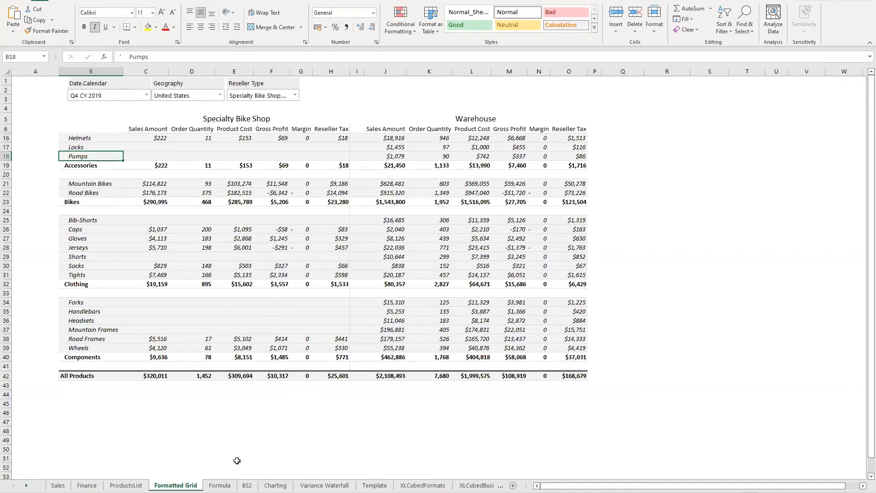
Step: Show the Formula sheet and convert its Accounts grid into an XLCubed formula report
left_click(219, 485)
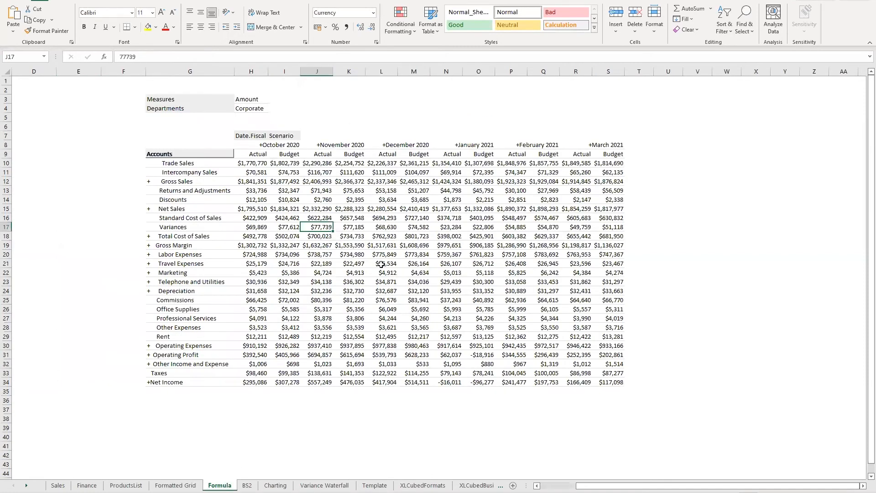
left_click(319, 210)
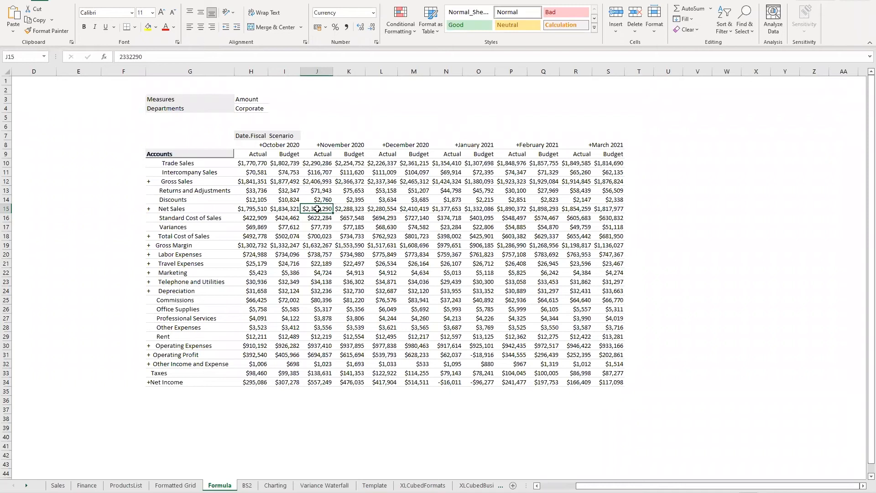
right_click(317, 209)
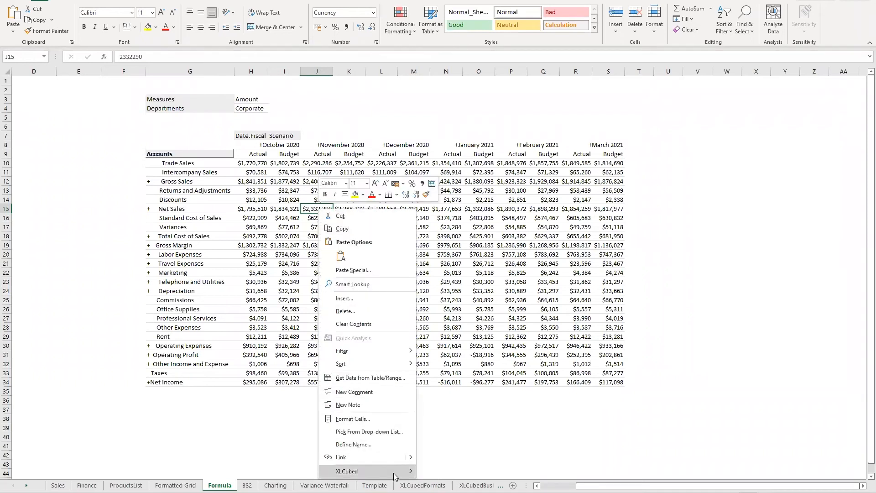
mouse_move(395, 476)
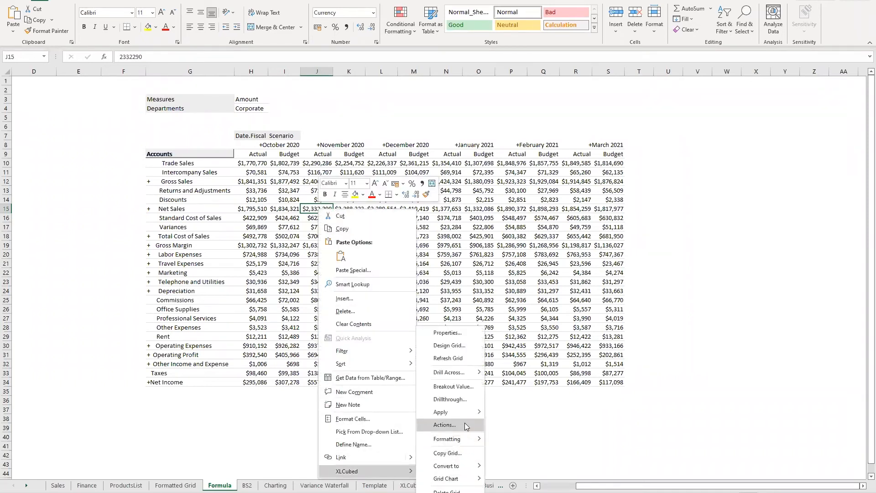
mouse_move(451, 466)
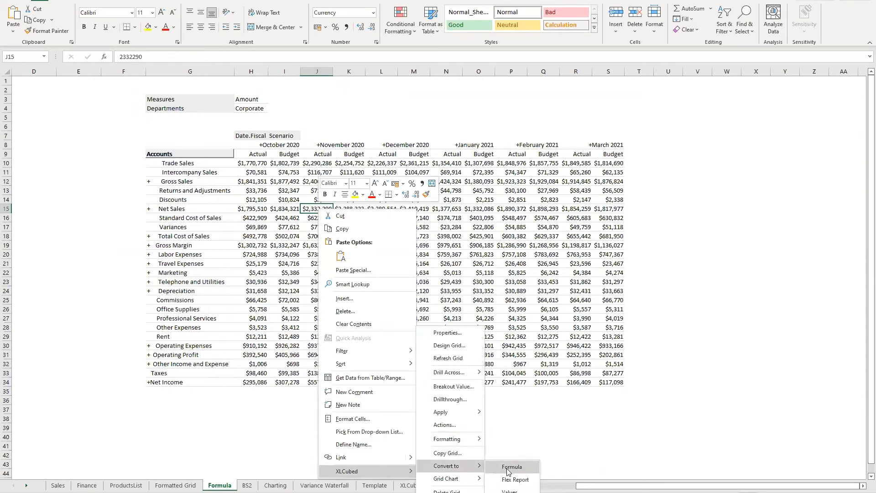
left_click(507, 466)
left_click(467, 255)
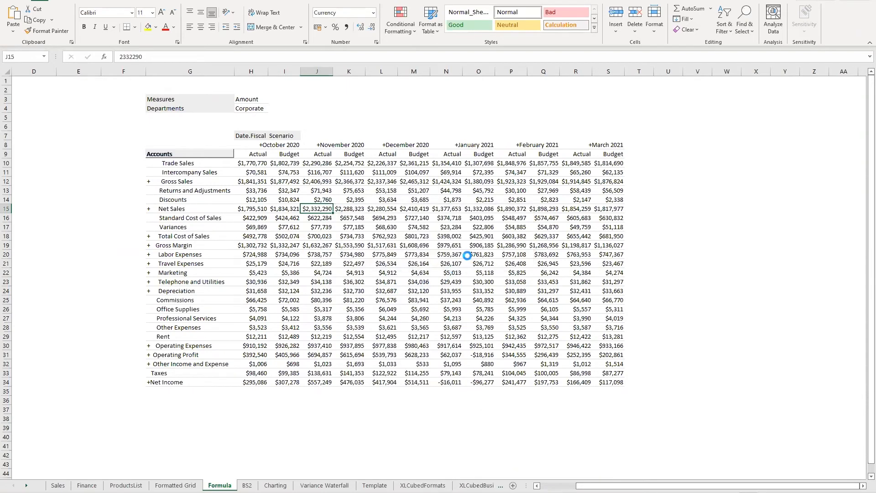
Step: Inspect the lookup formula in S34 and move the March 2021 Budget cell for Depreciation from S24 to U24
left_click(613, 383)
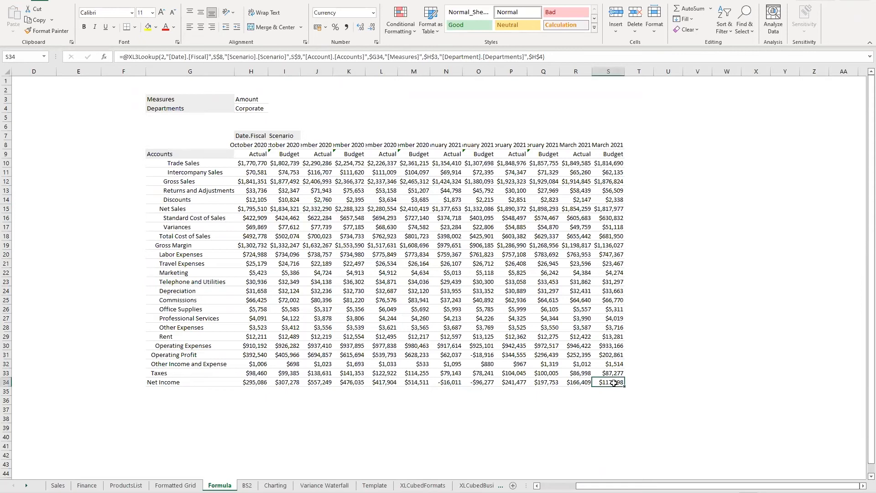
left_click(540, 292)
left_click(612, 381)
left_click(612, 291)
left_click_drag(613, 295, 665, 298)
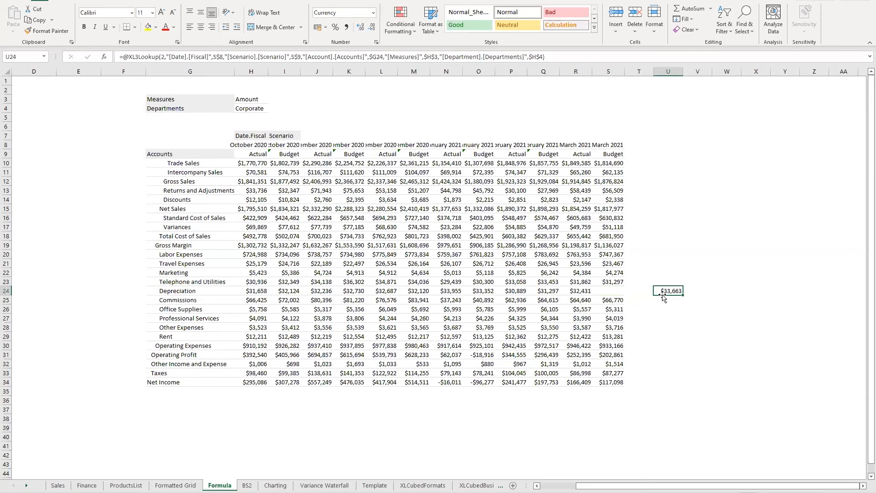
Step: Show the BS2 balance sheet and examine the lookup formulas behind Accrued Expenses and Deferred Taxes
left_click(247, 485)
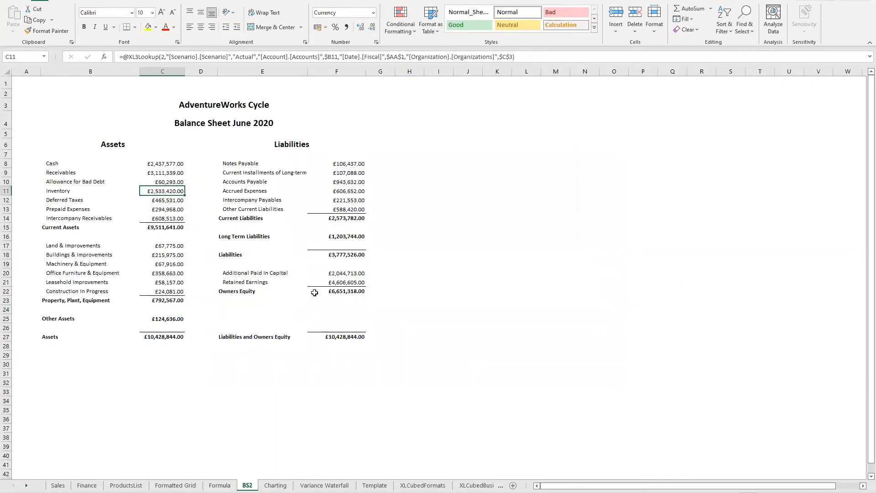
left_click(347, 190)
key("F2")
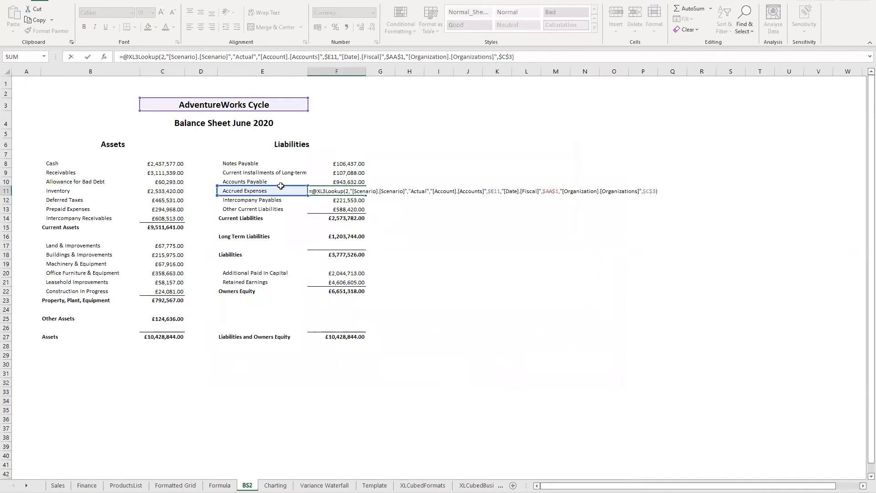
key("Escape")
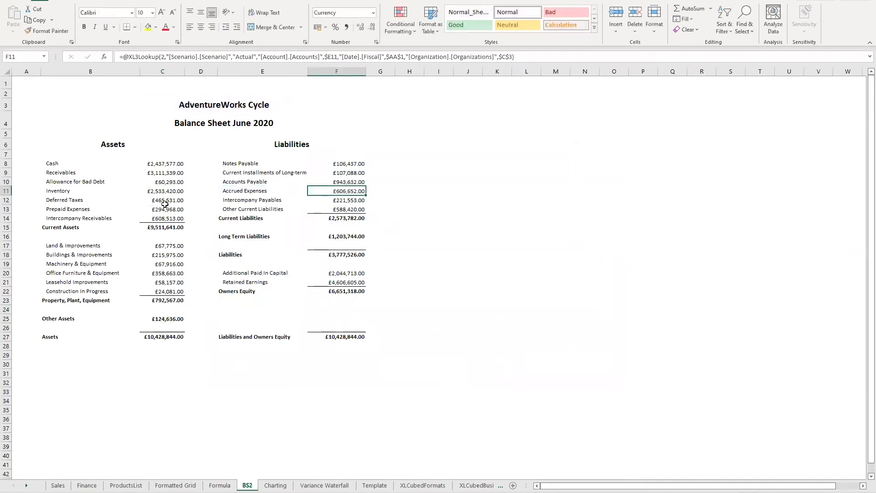
left_click(165, 204)
key("F2")
key("Escape")
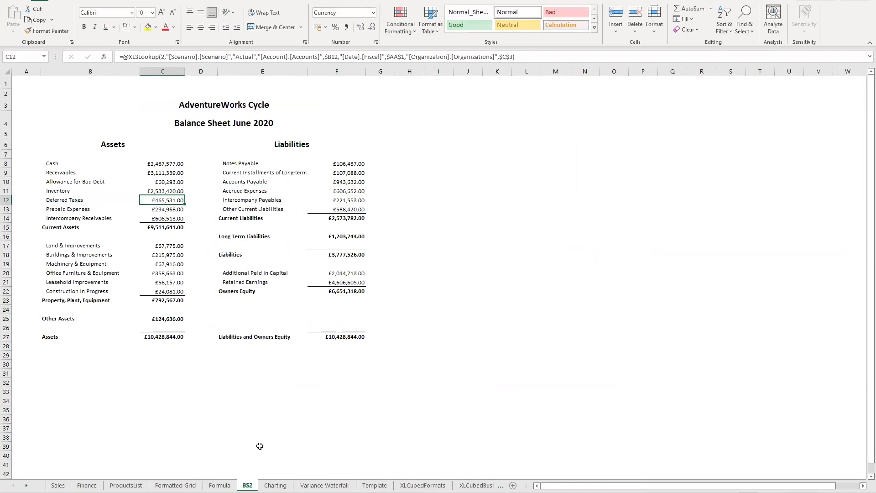
Step: Return to the Formula sheet and examine the cell references in the March 2021 Budget formula for Net Income
left_click(226, 486)
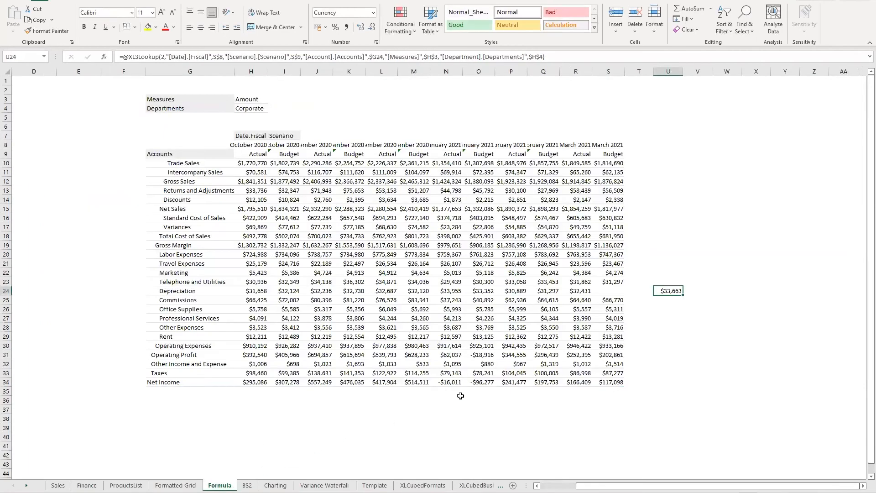
left_click(610, 386)
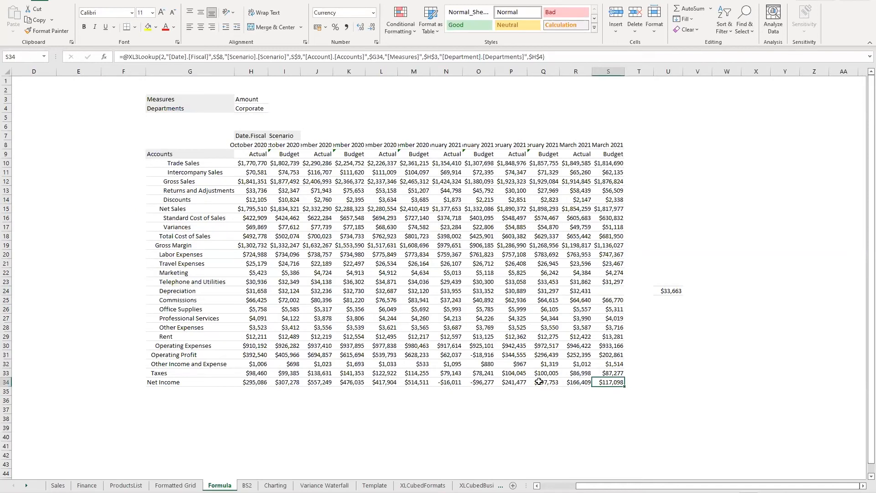
key("F2")
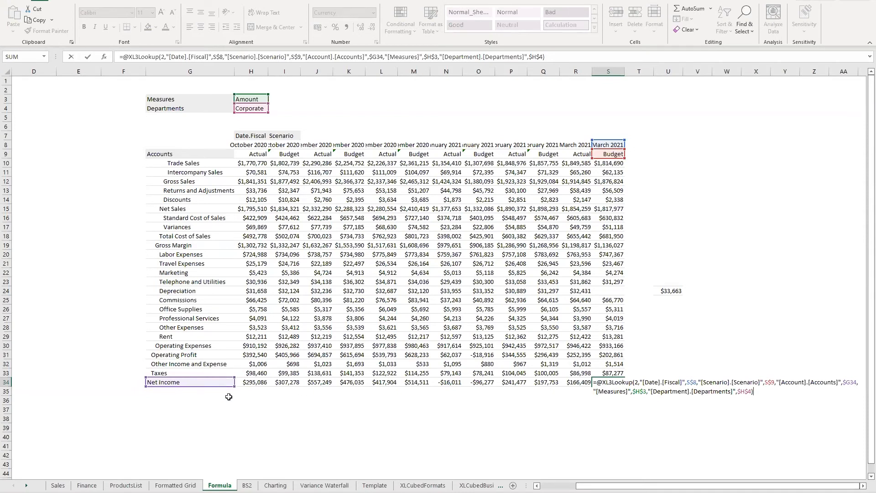
key("Return")
Step: Move the October to December 2020 block H8:M34 to the other side of the Accounts column, starting at A8
left_click_drag(257, 147, 413, 383)
left_click(413, 383)
left_click_drag(240, 146, 416, 383)
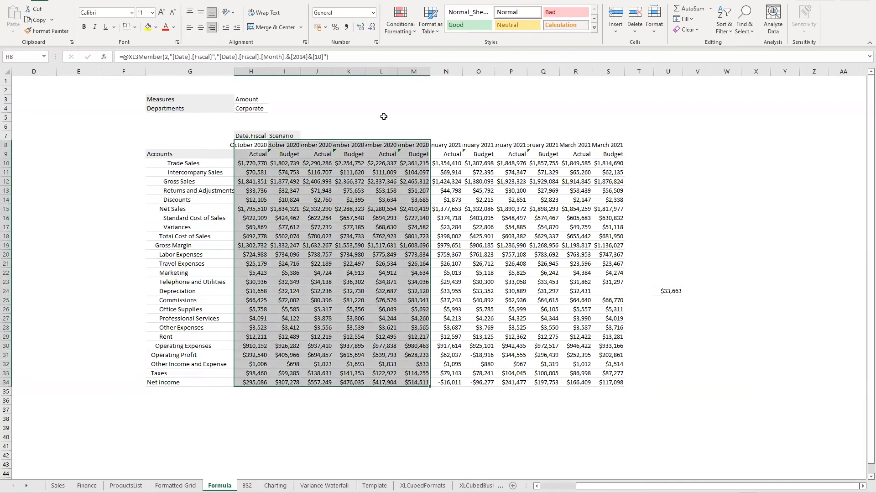
left_click_drag(385, 141, 71, 144)
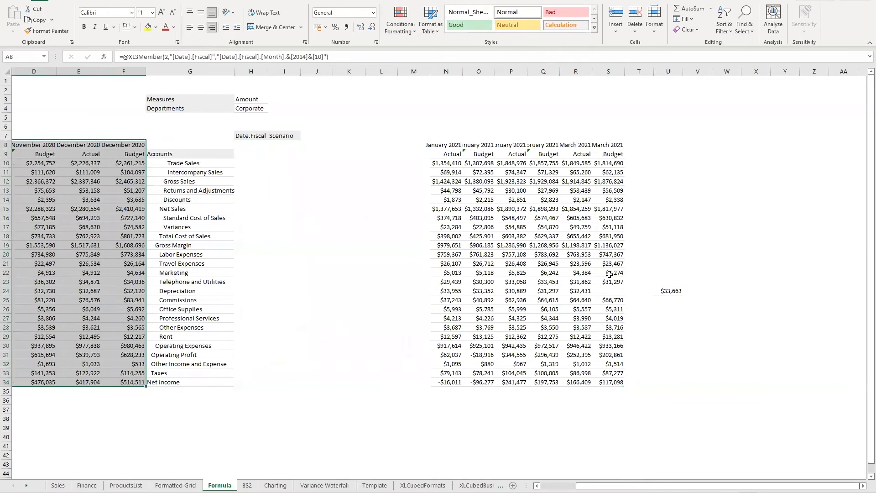
Step: Return the cell in U24 to S24, and move the January to March 2021 block N8:S34 beside Accounts, starting at H8
left_click(668, 292)
left_click_drag(667, 295, 616, 292)
left_click_drag(449, 145, 602, 383)
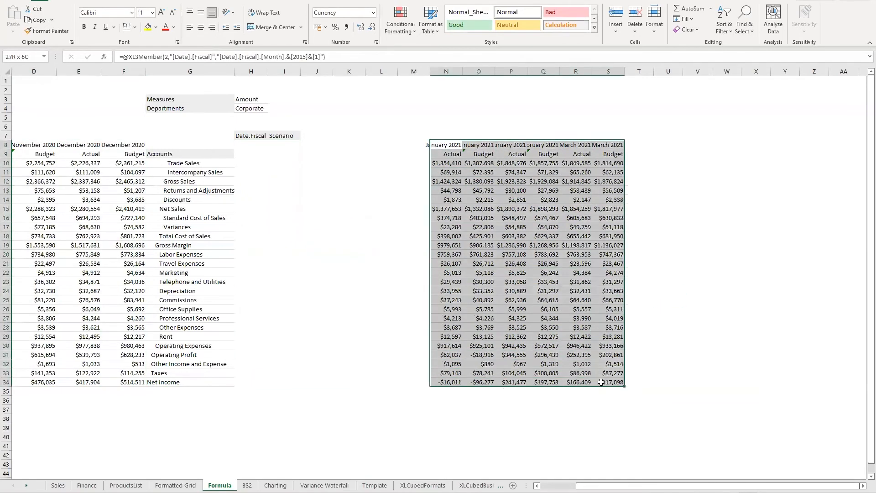
left_click_drag(504, 141, 320, 152)
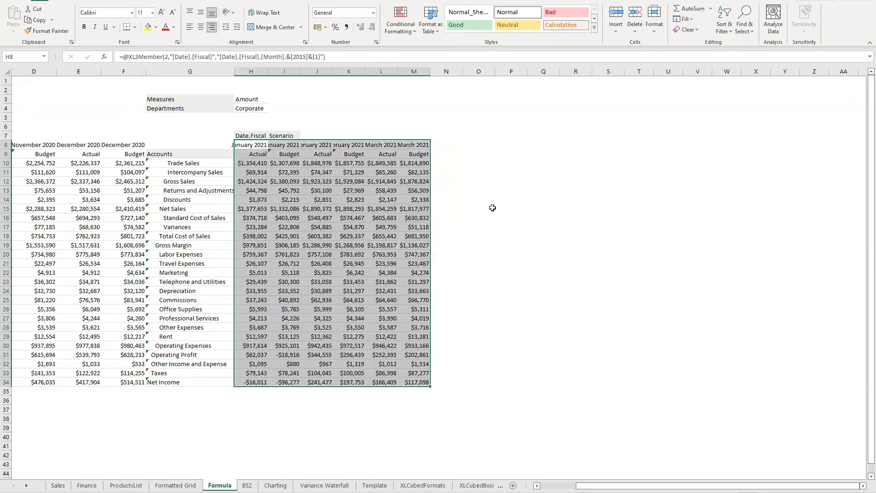
left_click(500, 208)
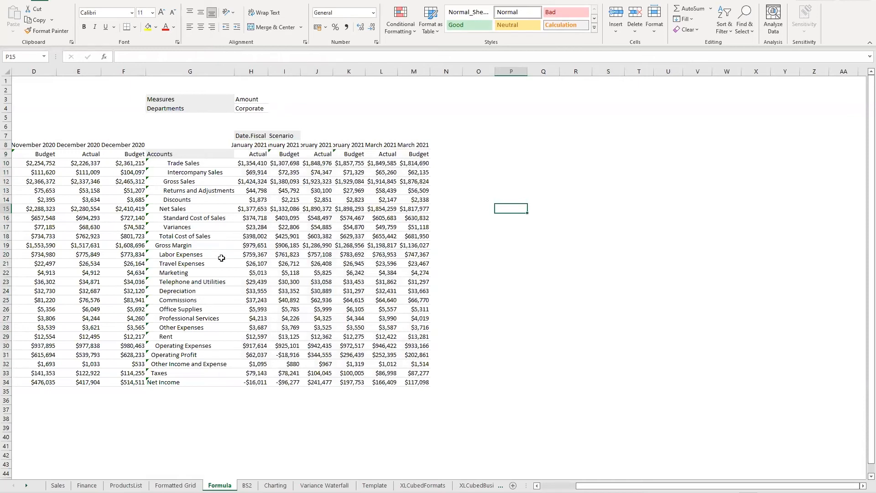
Step: Inspect the Travel Expenses member formula in G21 and switch to the XLCubedSample_FormulaReporting workbook to view its Income Statement
double_click(185, 262)
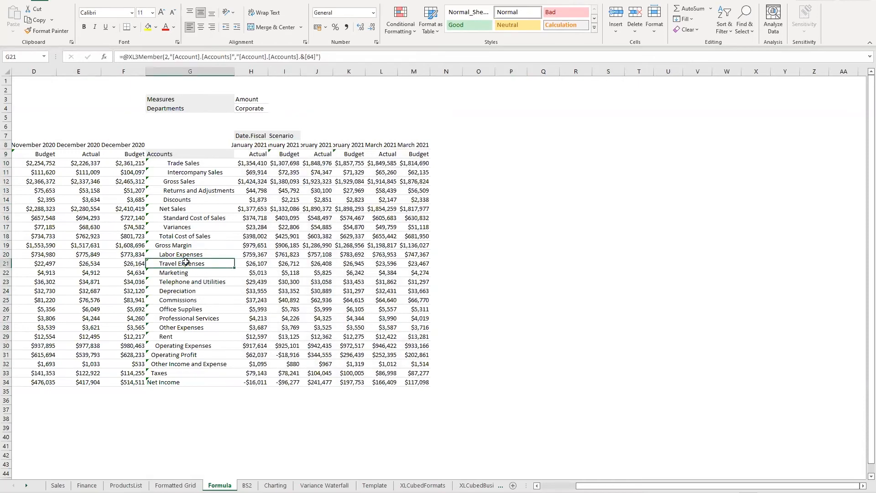
double_click(187, 264)
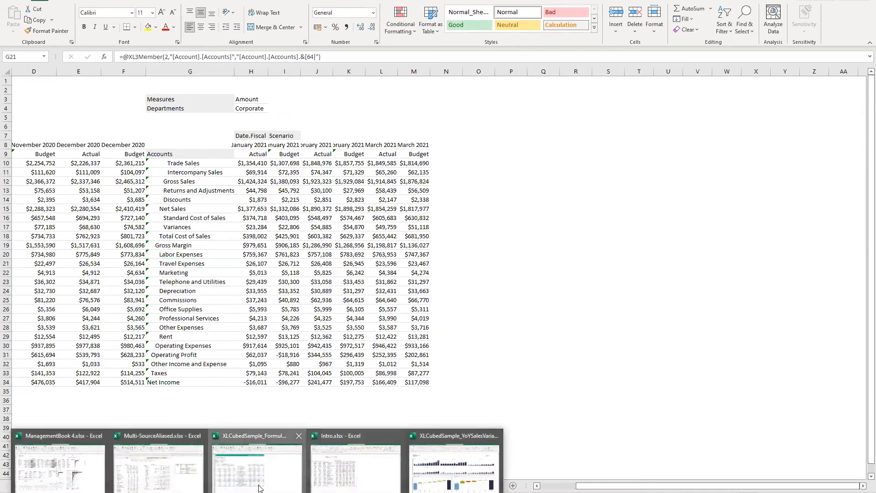
left_click(267, 474)
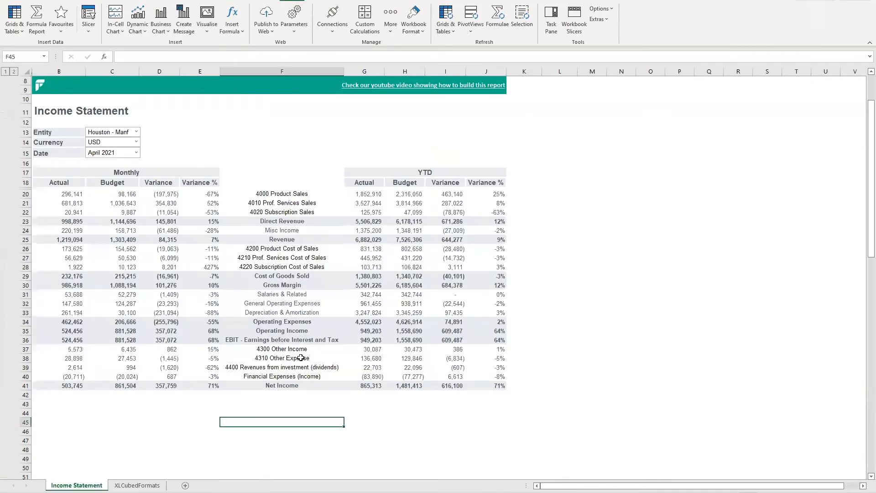
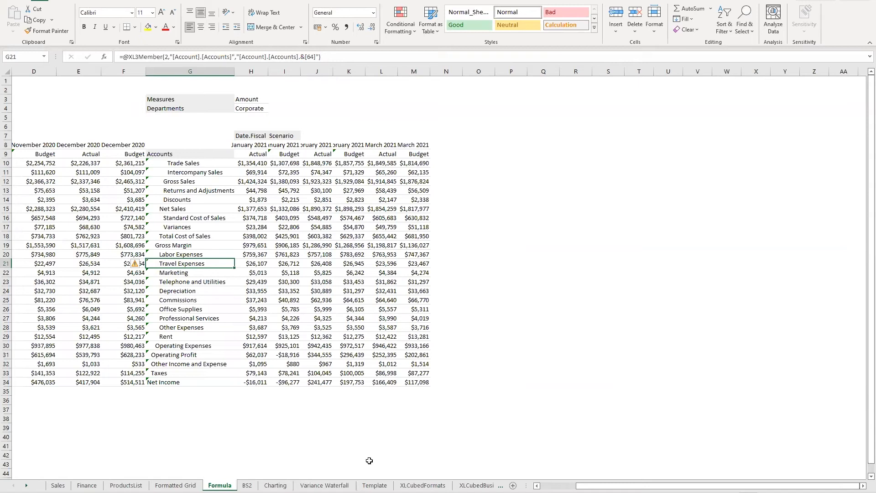
Step: Start a template table at B3 of the Template sheet using the AdventureWorksDW2012 Channel Sales connection
left_click(375, 485)
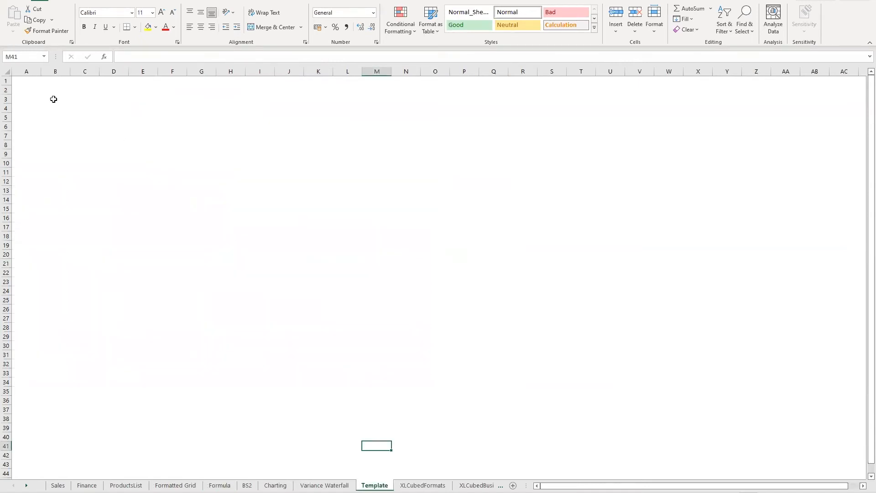
left_click(53, 98)
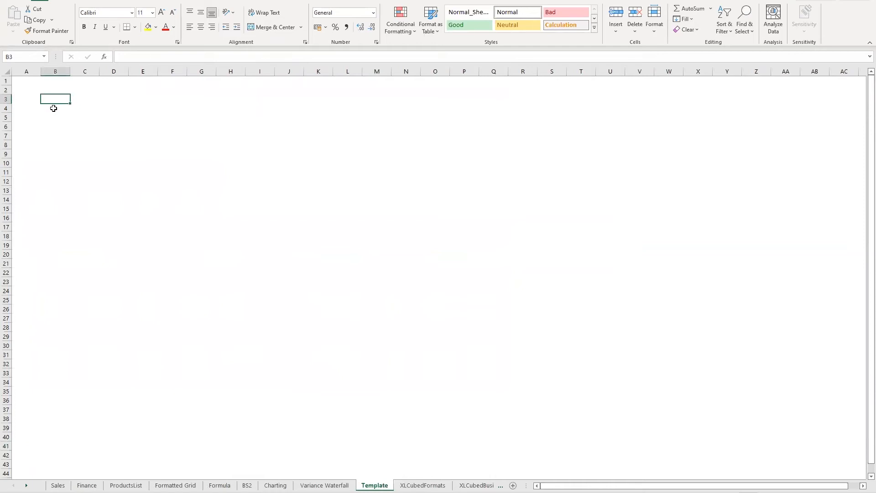
left_click(295, 1)
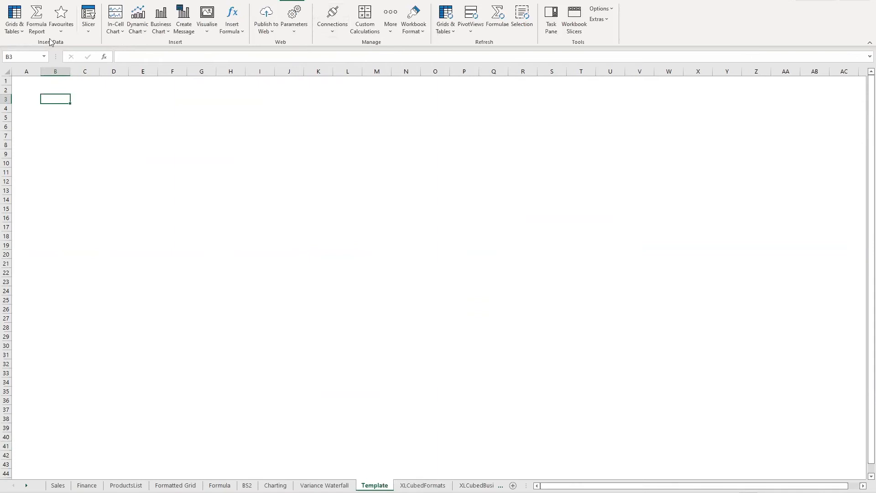
left_click(14, 25)
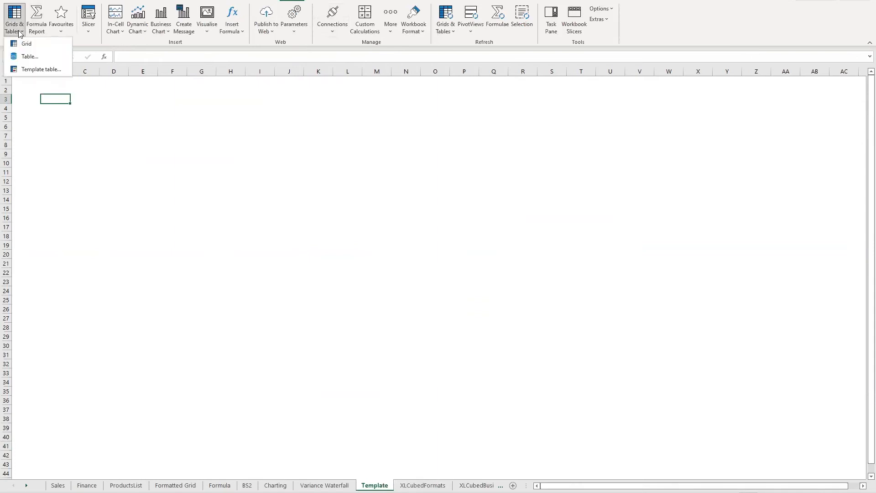
left_click(44, 70)
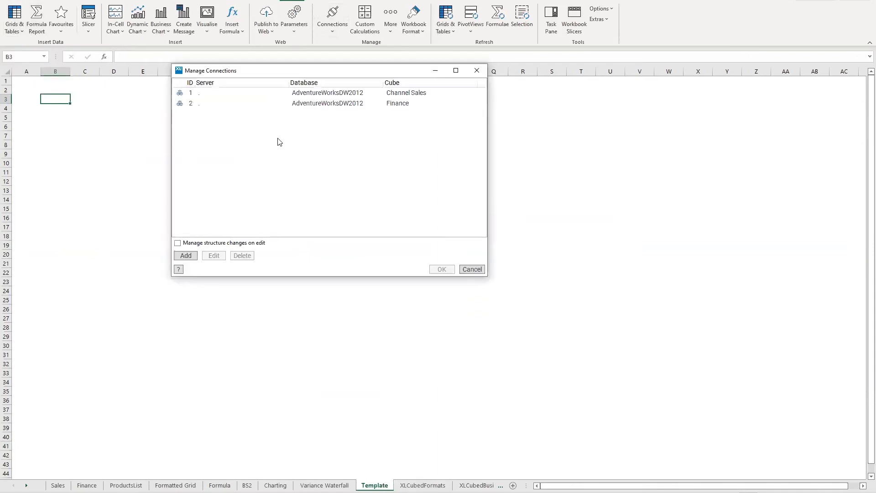
double_click(323, 93)
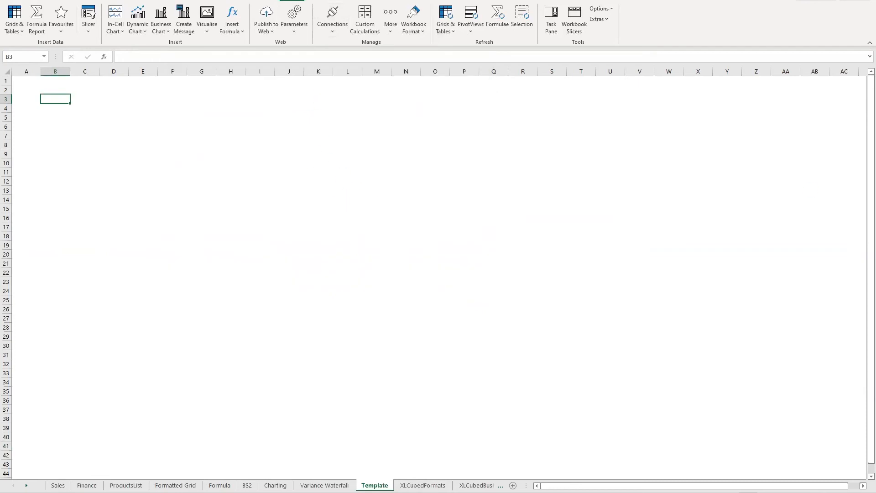
Step: Choose the 2 Chart Variances template and reposition the Design Table window so that its title bar is accessible
key("super+Left")
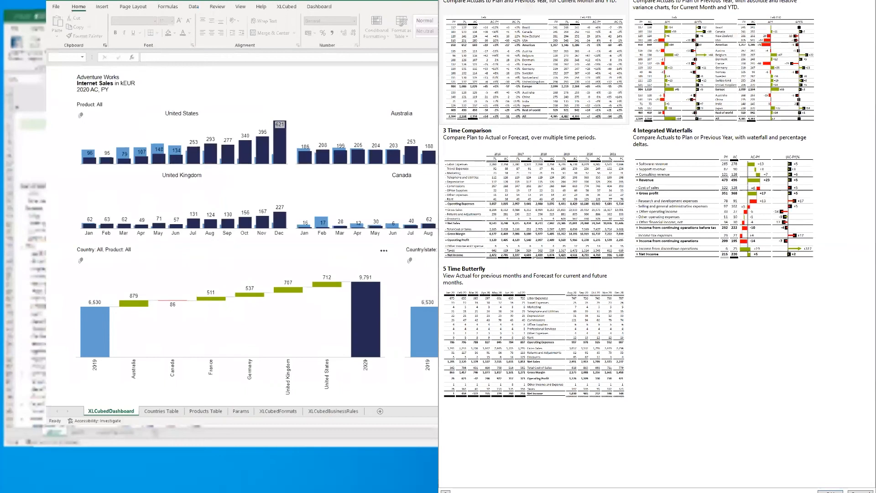
left_click(691, 69)
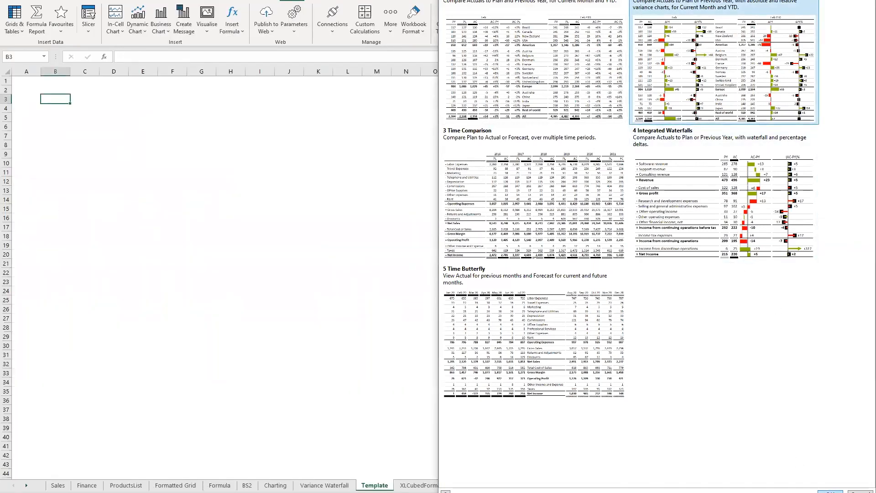
left_click(831, 491)
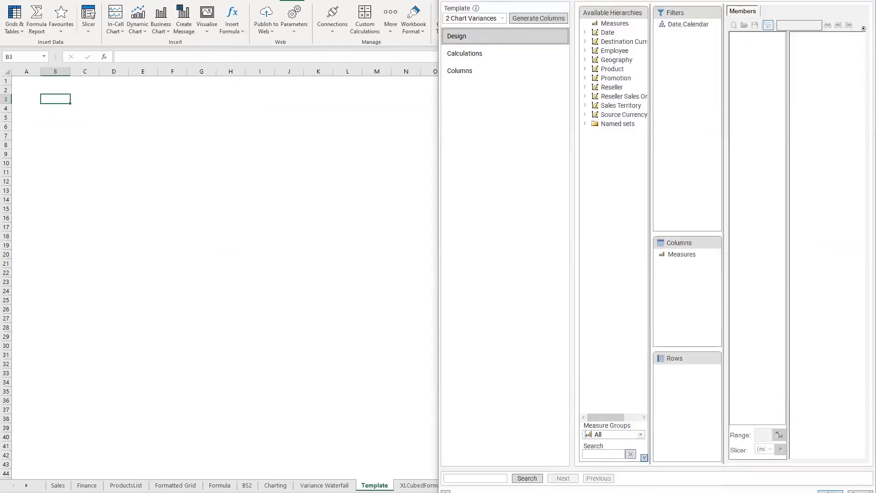
key("super+Left")
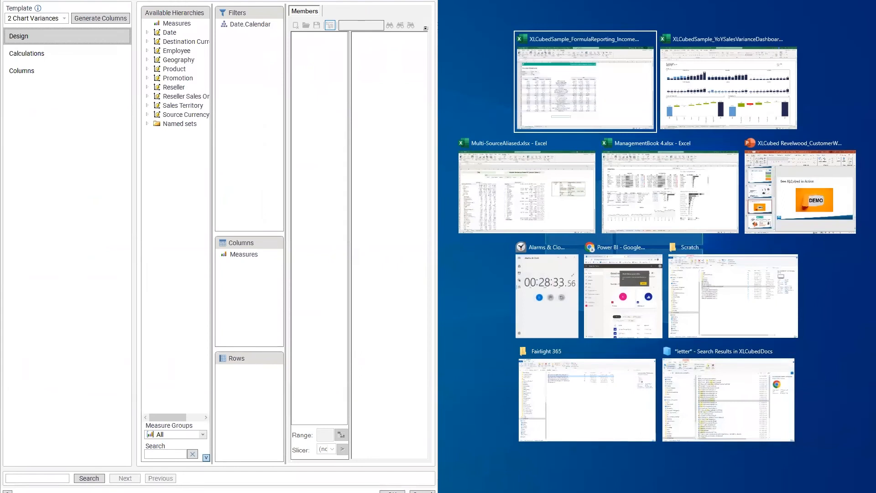
key("super+Down")
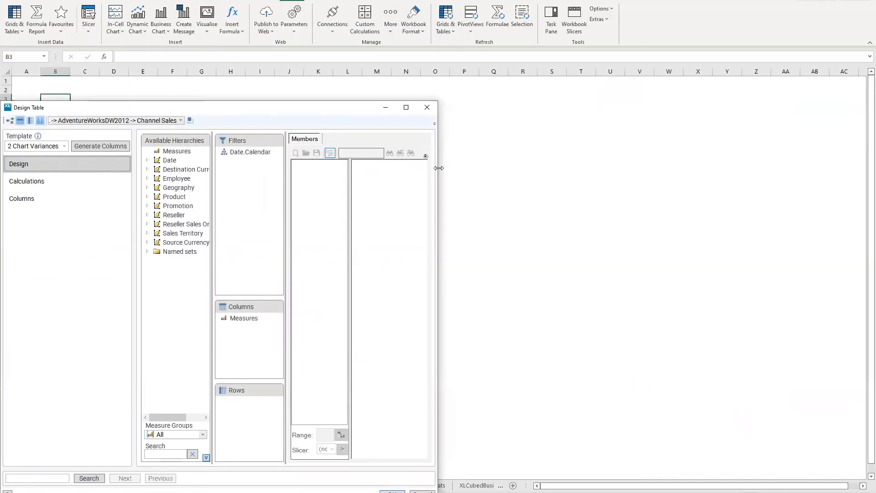
Step: Widen and reposition the Design Table window, and set the Date.Calendar filter to June 2020
left_click_drag(439, 168, 708, 168)
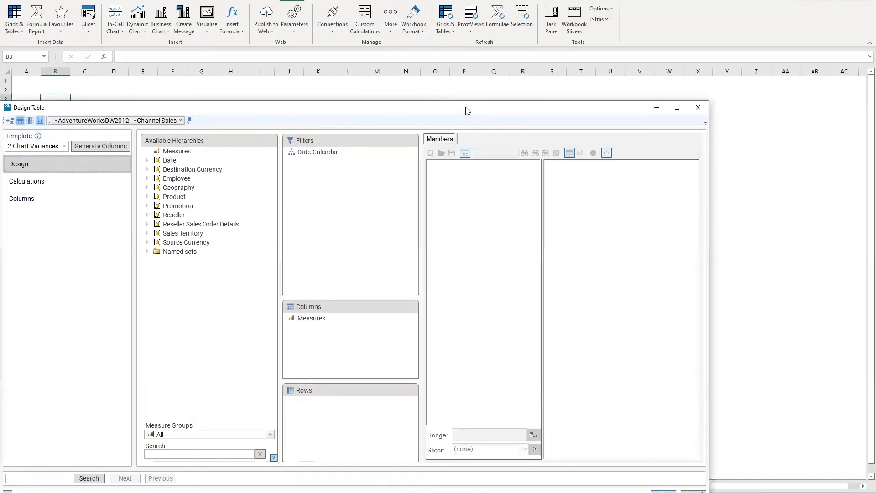
left_click_drag(466, 108, 464, 33)
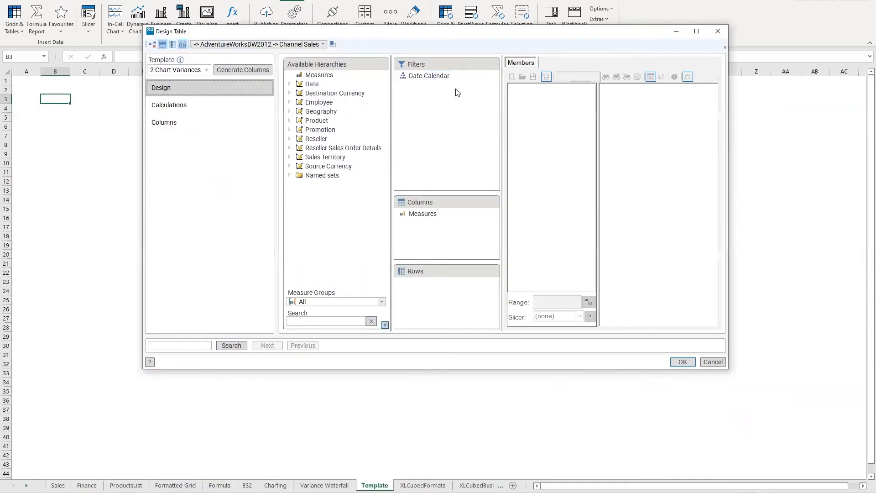
left_click(425, 76)
left_click(514, 89)
left_click(522, 180)
left_click(531, 189)
left_click(539, 208)
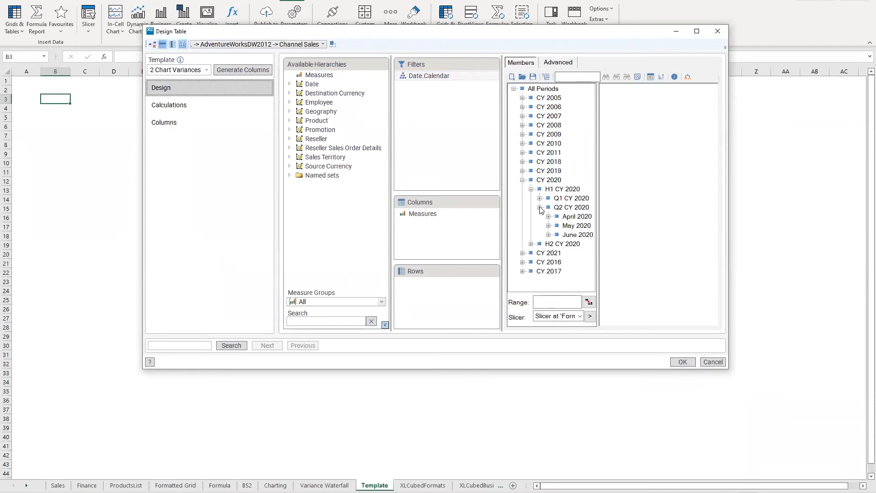
double_click(577, 234)
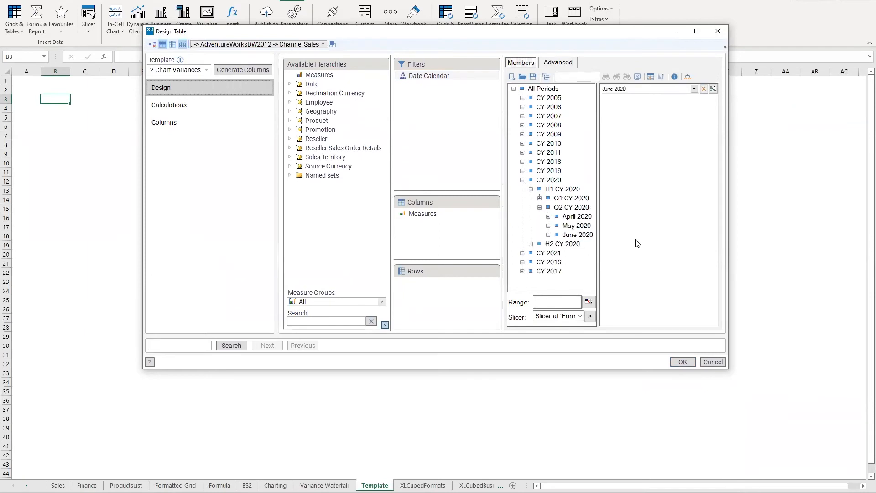
Step: Set the column measures to compare by Time, with Sales Amount from Reseller Sales as the Actual member
left_click(434, 214)
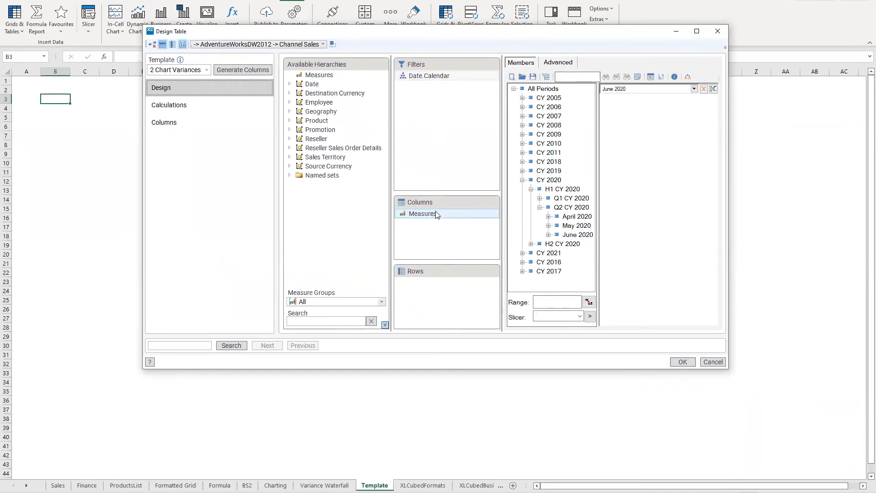
left_click(513, 108)
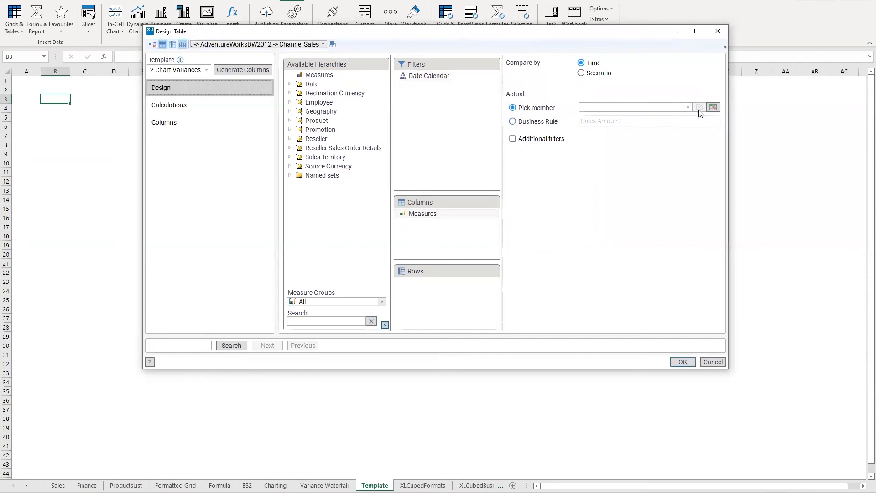
left_click(687, 107)
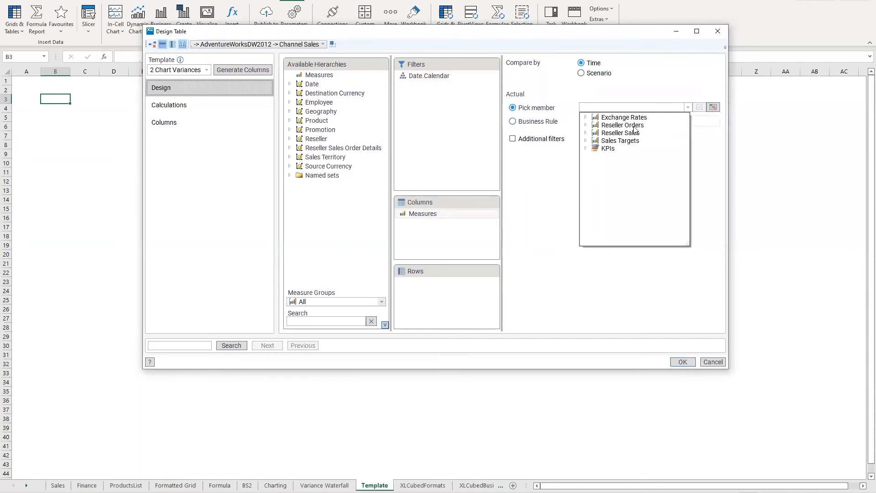
left_click(586, 133)
left_click(620, 144)
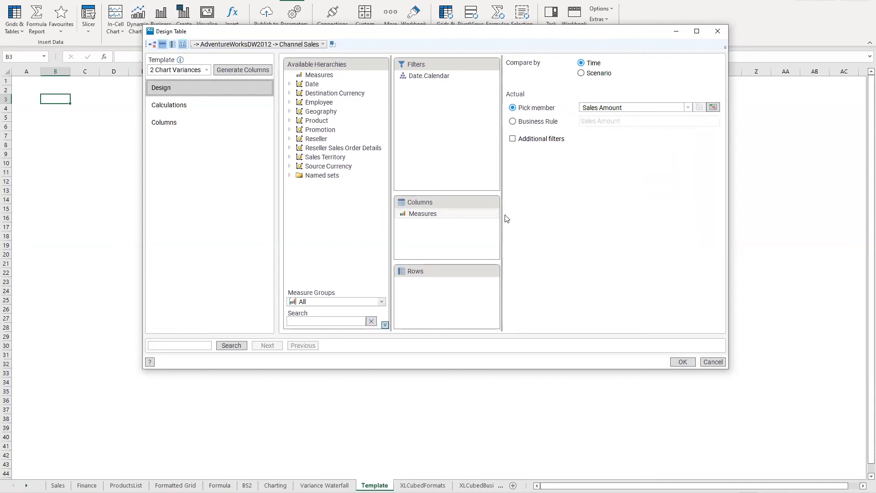
Step: Place the Geography hierarchy on Rows and add Product Categories to the Filters
left_click(289, 112)
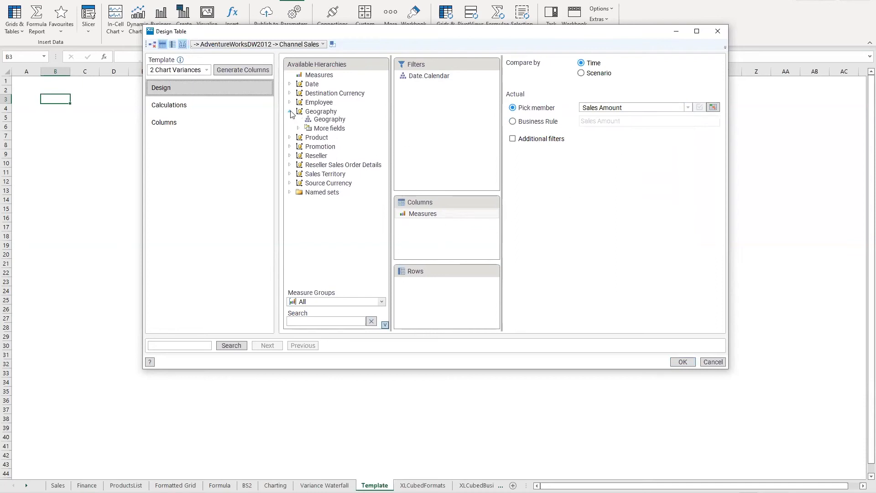
left_click_drag(328, 120, 429, 303)
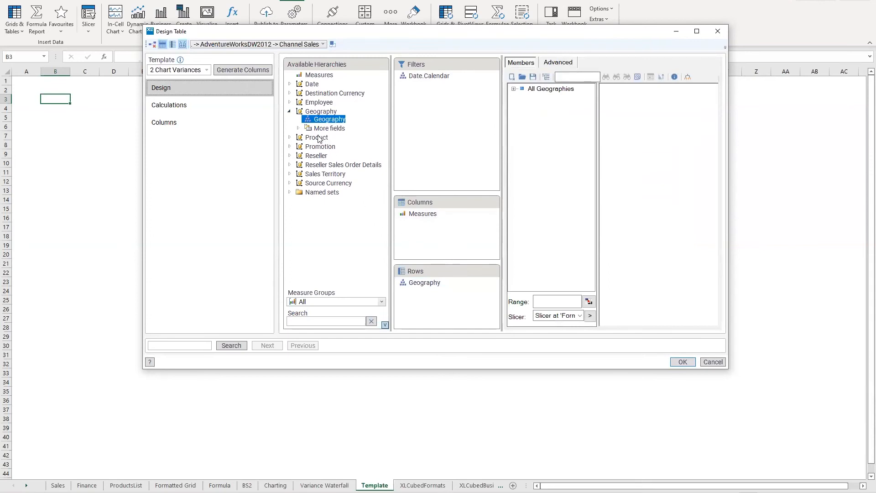
left_click_drag(318, 137, 424, 144)
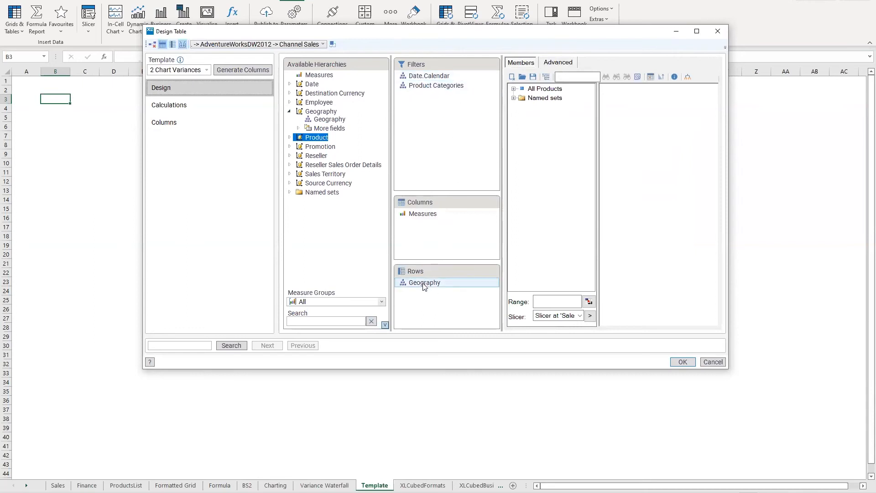
Step: Set the Geography rows to All Geographies' descendants between Country and State-Province, and create the table
left_click(449, 282)
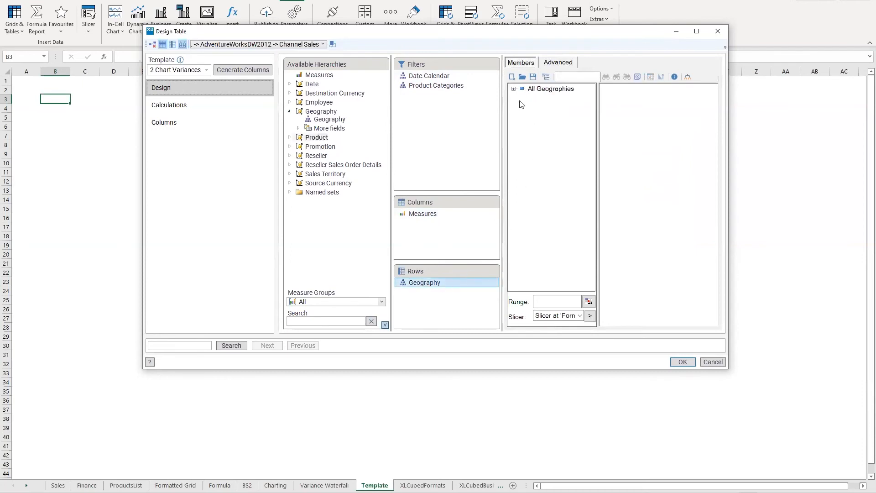
left_click(514, 88)
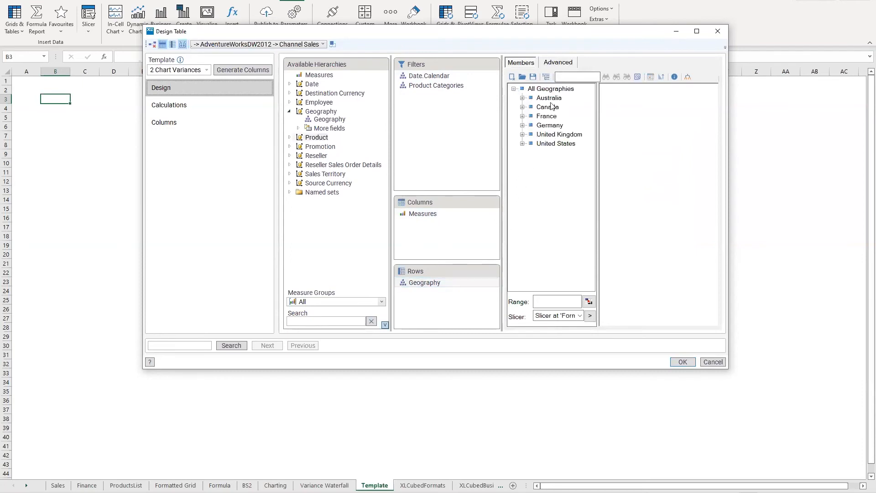
left_click_drag(553, 90, 607, 97)
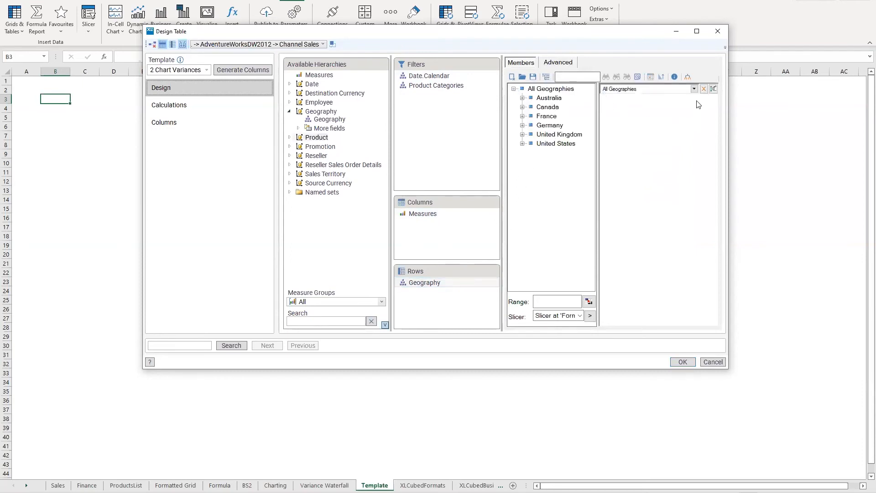
left_click(694, 89)
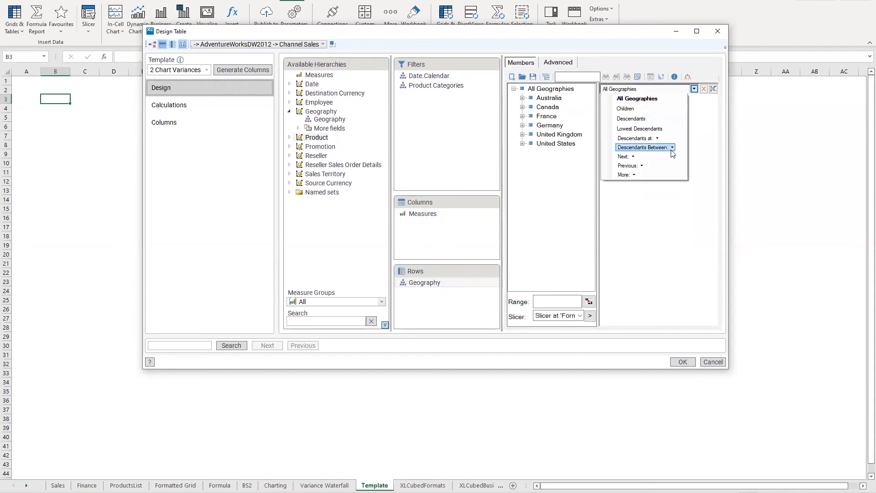
mouse_move(673, 147)
mouse_move(715, 151)
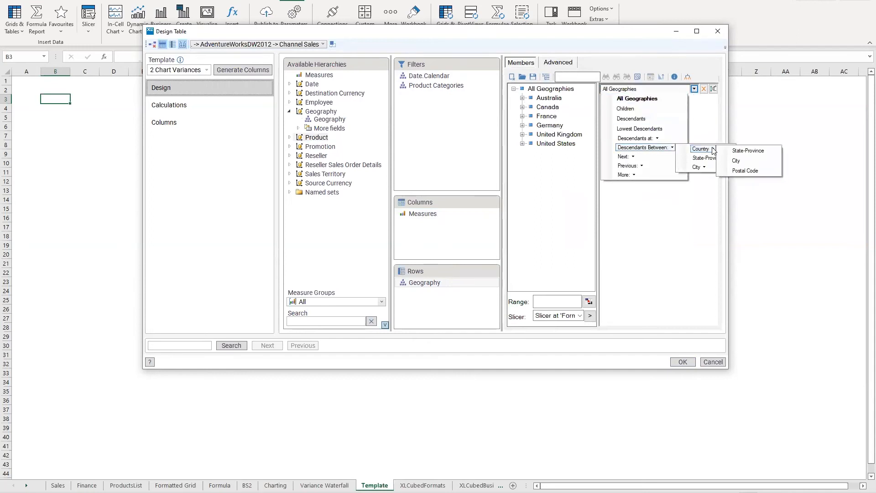
left_click(736, 153)
left_click(683, 362)
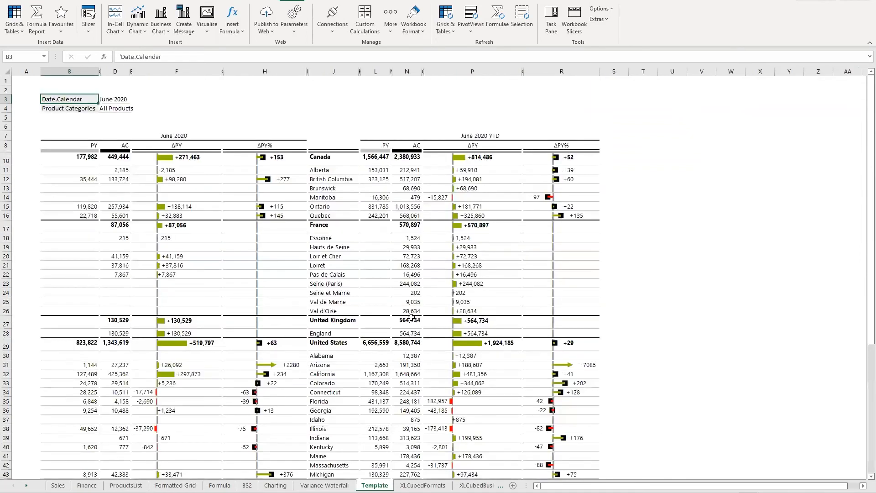
Step: Examine the variance table's June 2020 header, its AC, PY and ΔPY columns, and the June 2020 YTD block
left_click(108, 101)
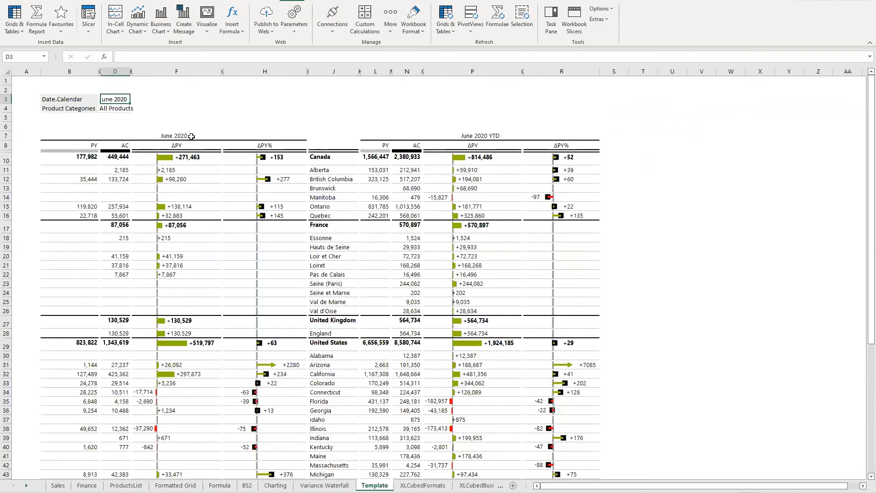
scroll(192, 136, "down", 1)
left_click(178, 108)
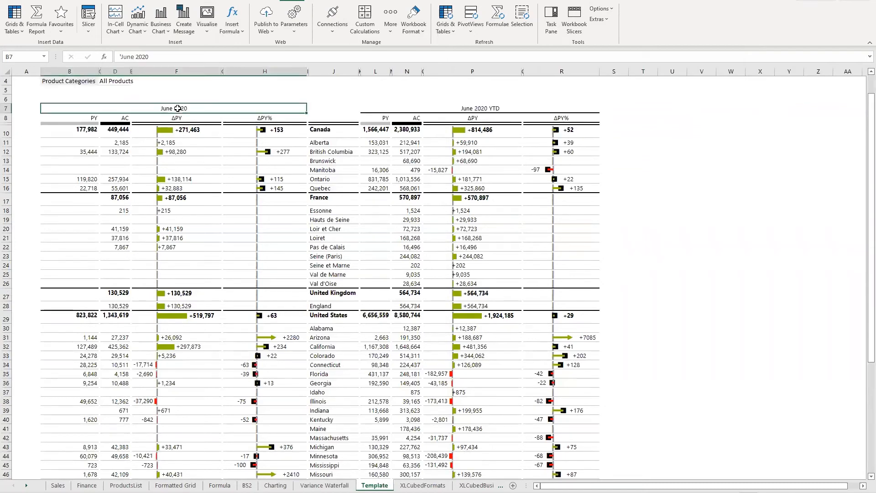
left_click_drag(117, 118, 133, 420)
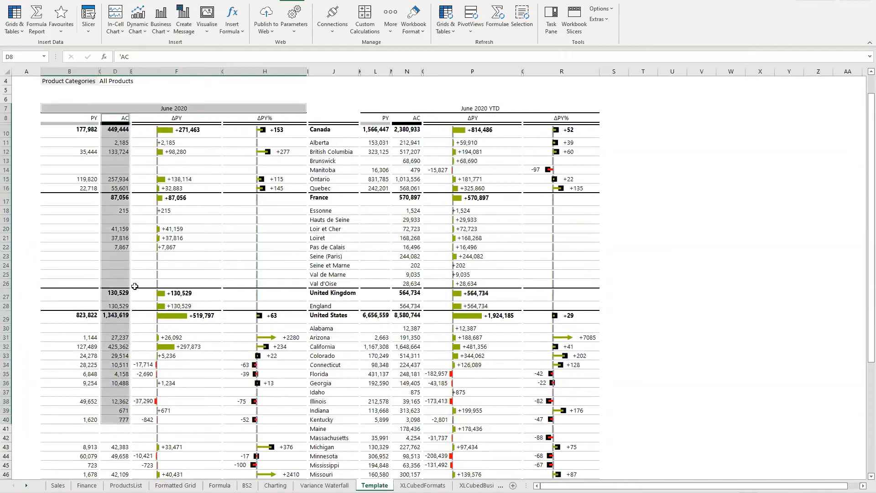
left_click_drag(86, 120, 89, 429)
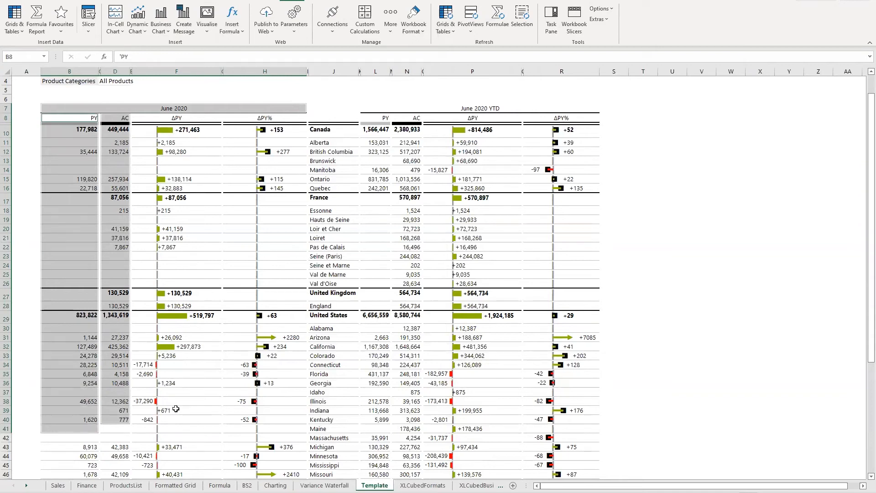
left_click_drag(178, 120, 192, 329)
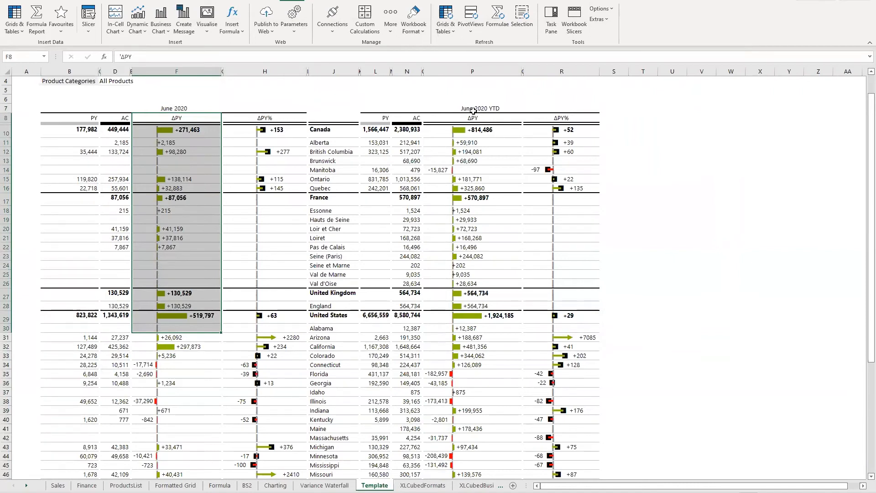
left_click_drag(473, 110, 477, 374)
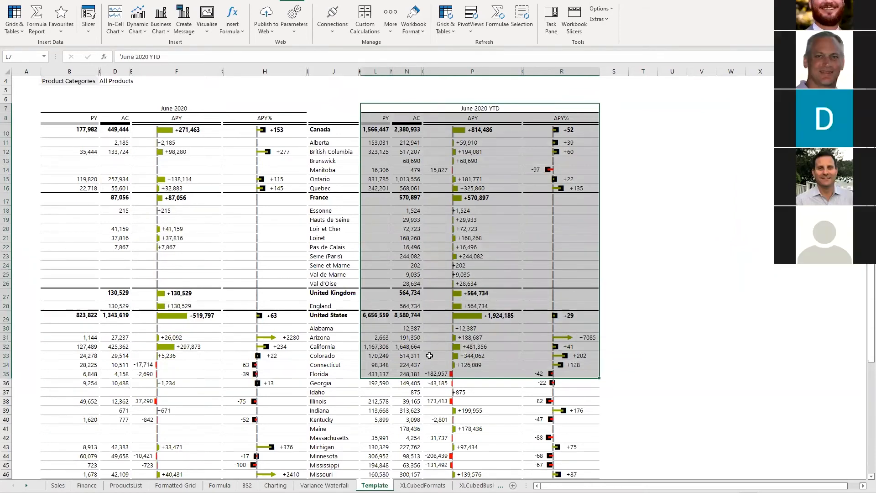
left_click(730, 246)
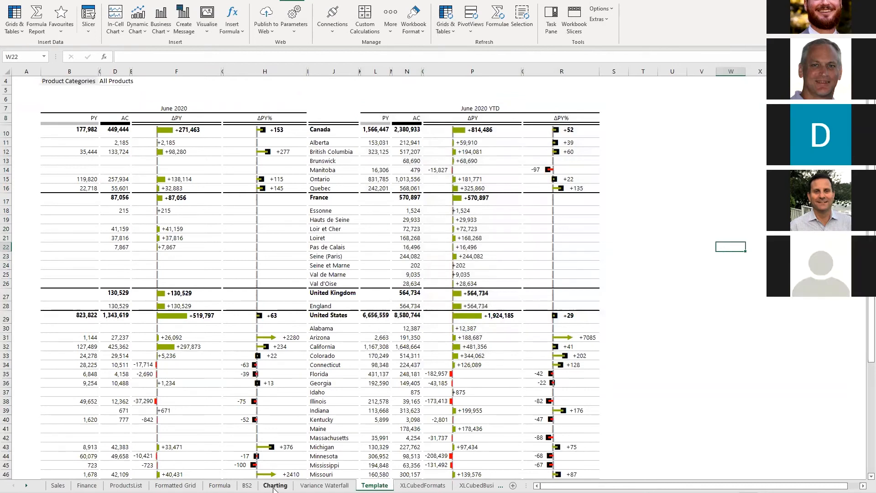
Step: Switch to the ManagementBook 4.xlsx dashboard and view the available in-cell chart types without inserting one
left_click(258, 492)
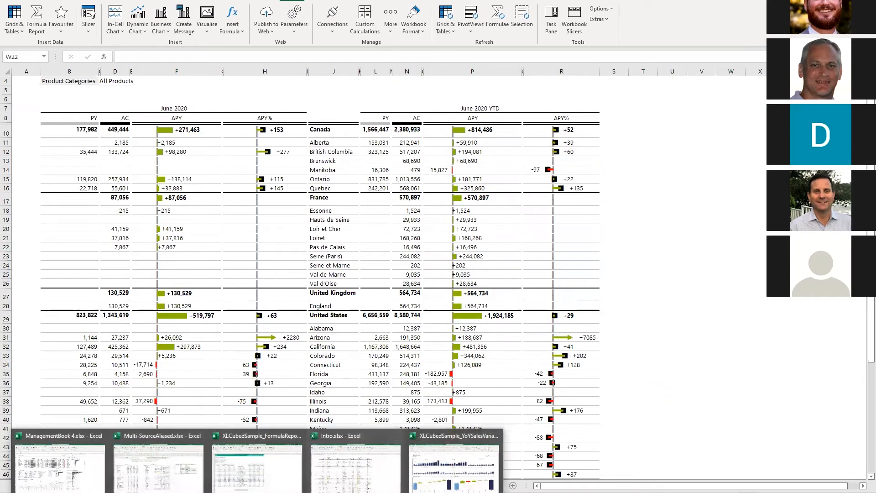
left_click(86, 470)
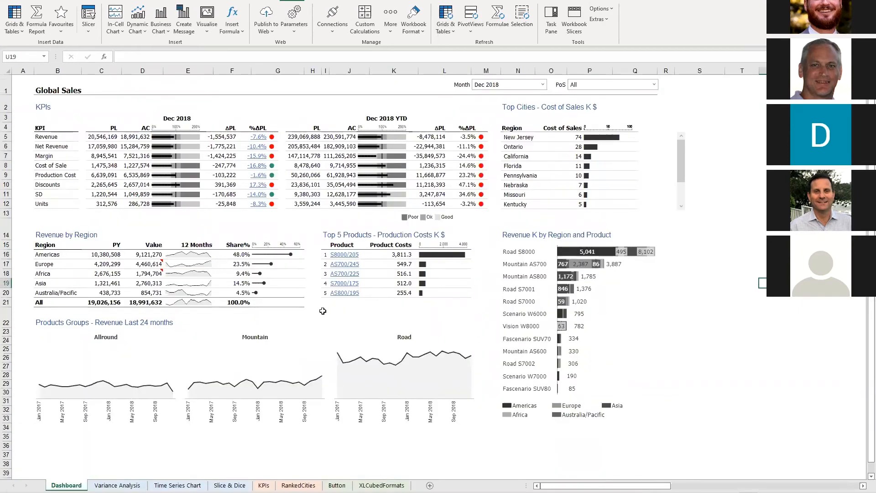
left_click(120, 31)
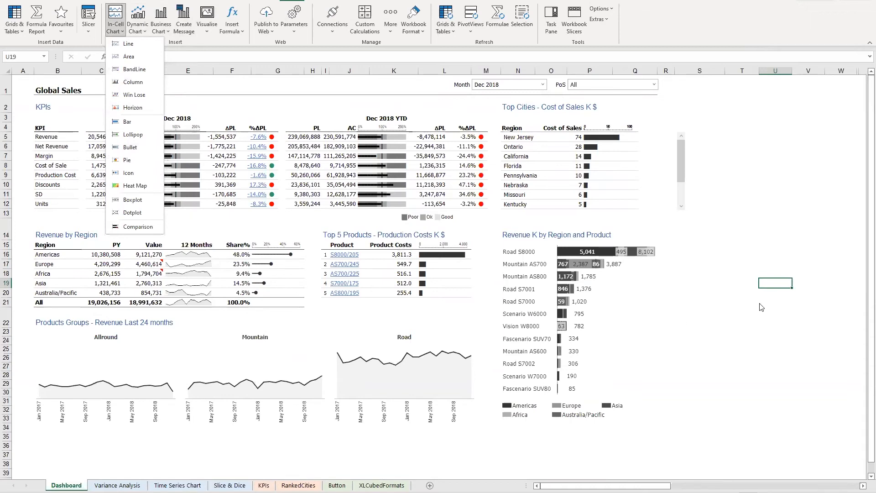
left_click(782, 250)
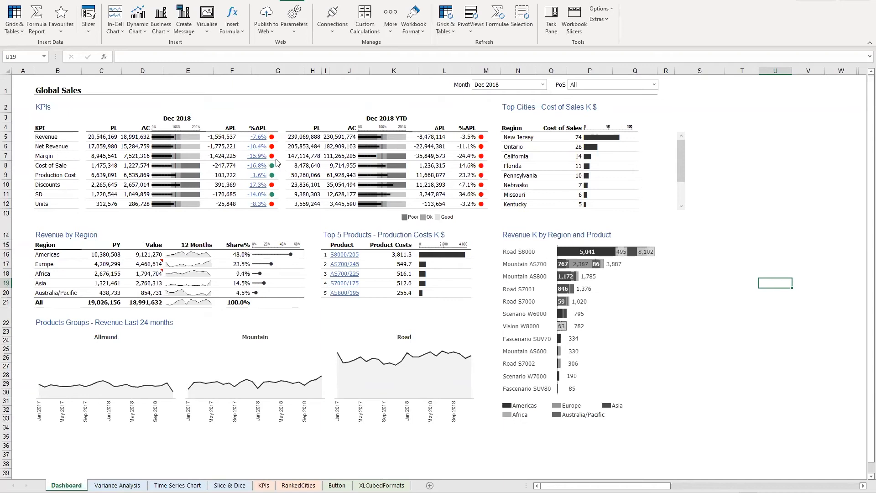
Step: Follow the dashboard's Dec 2018 %ΔPL link for Net Revenue to Variance Analysis, and continue to the Slice & Dice report
left_click(256, 146)
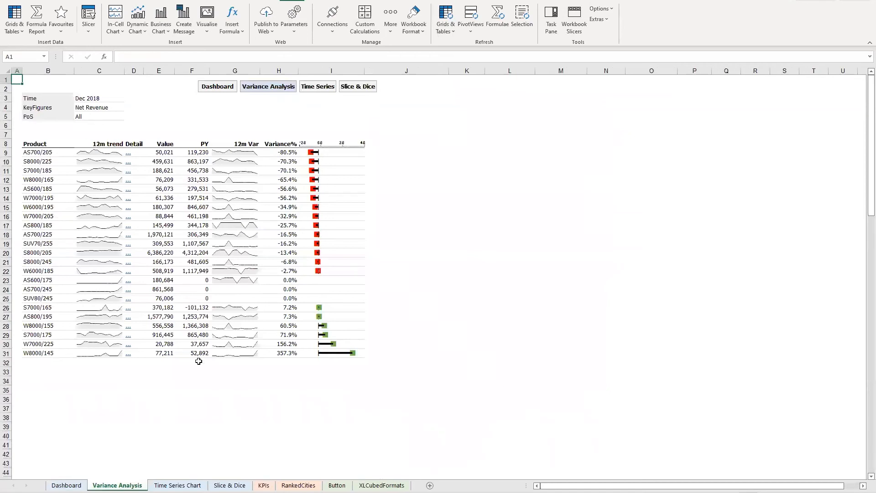
left_click(355, 91)
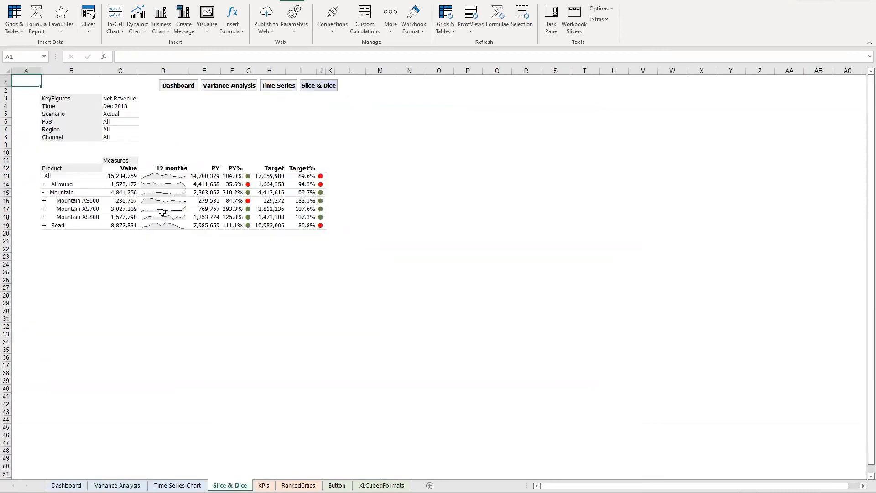
Step: Expand Mountain AS700 in the Slice & Dice product rows and select the Region and Channel filter labels
left_click(86, 209)
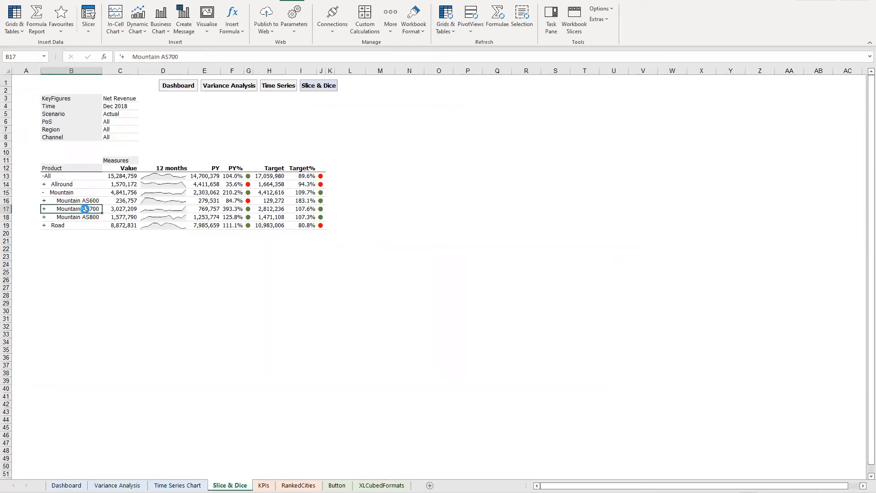
double_click(85, 208)
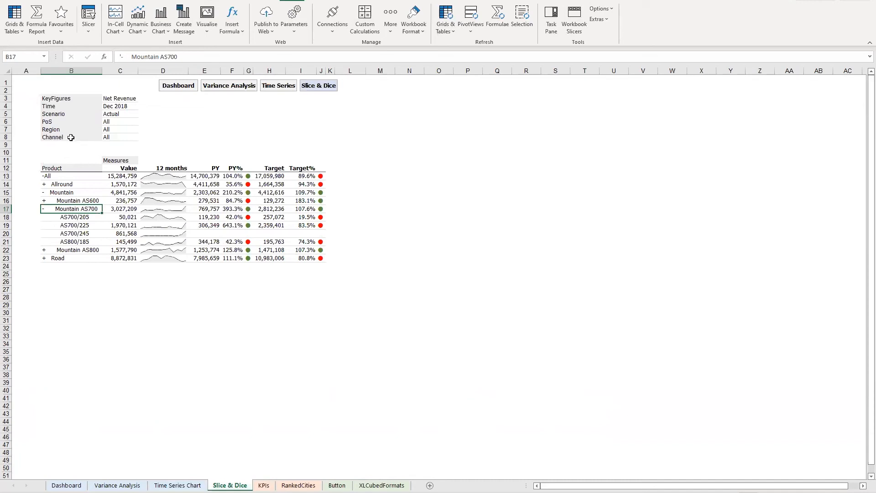
left_click_drag(84, 128, 92, 137)
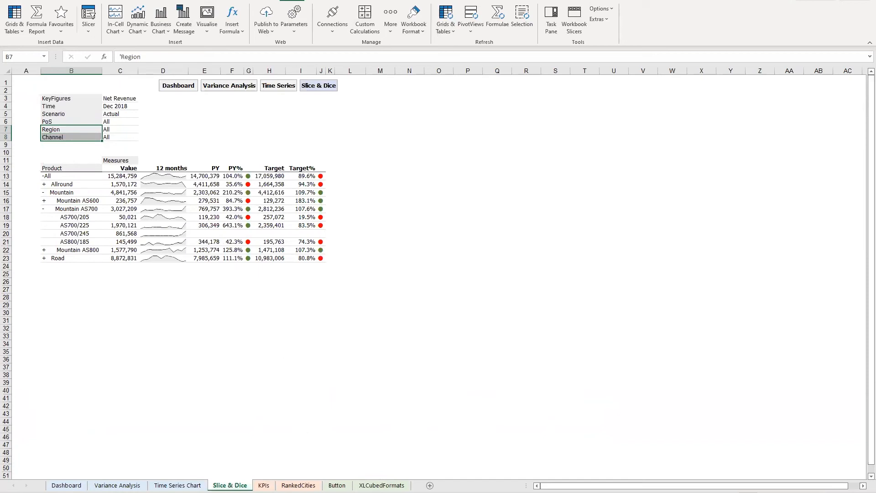
Step: Switch back to the Intro.xlsx workbook
left_click(257, 492)
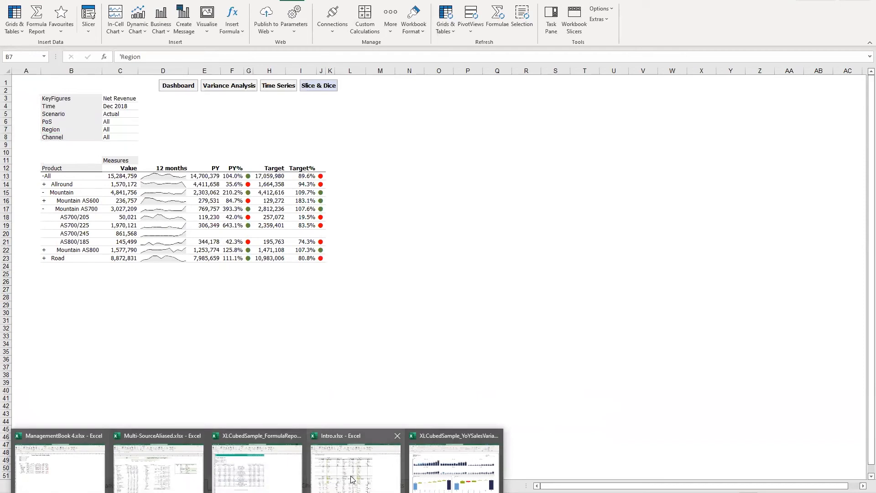
left_click(351, 479)
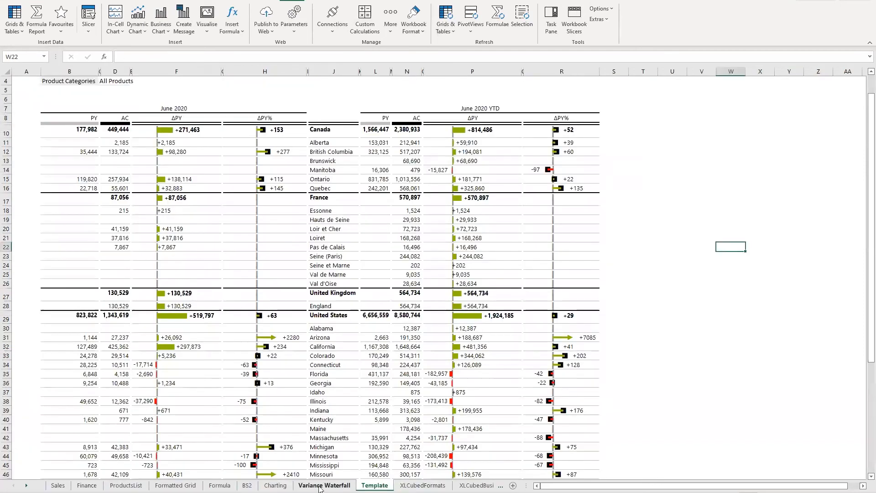
Step: Open the Variance Waterfall sheet, show the chart's task pane, and review its Measures and Geography filter settings
left_click(322, 486)
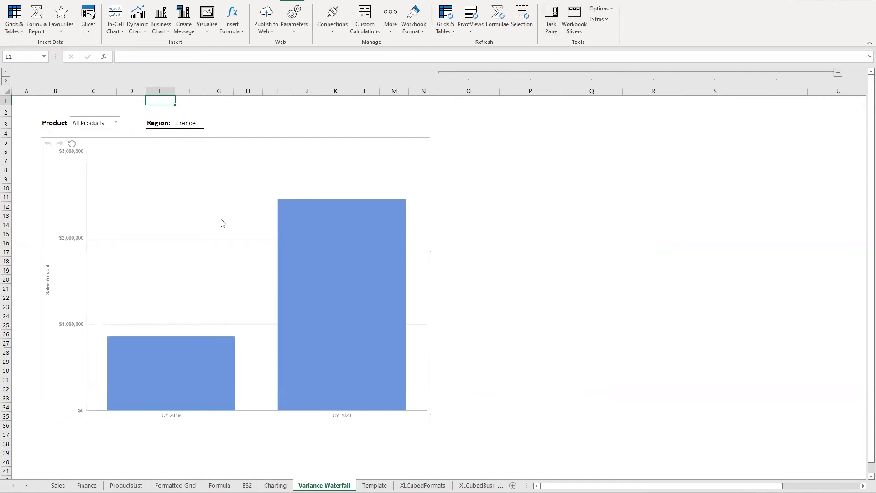
left_click(551, 19)
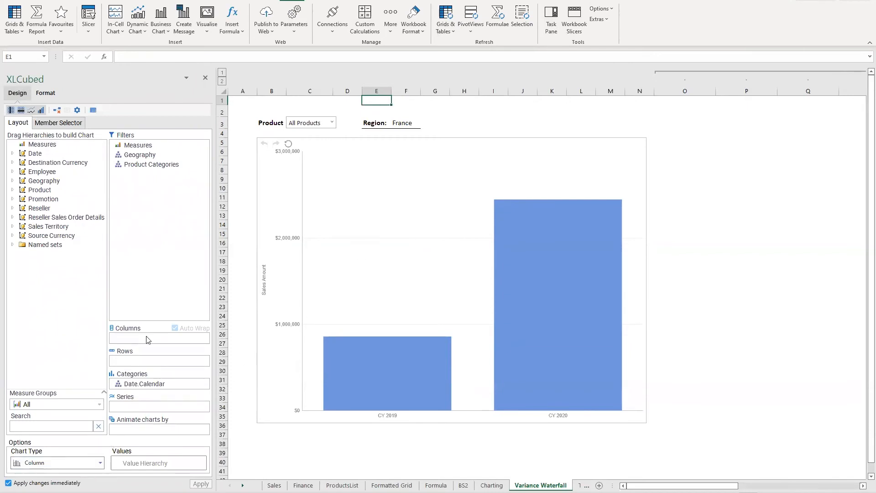
double_click(143, 146)
left_click(25, 123)
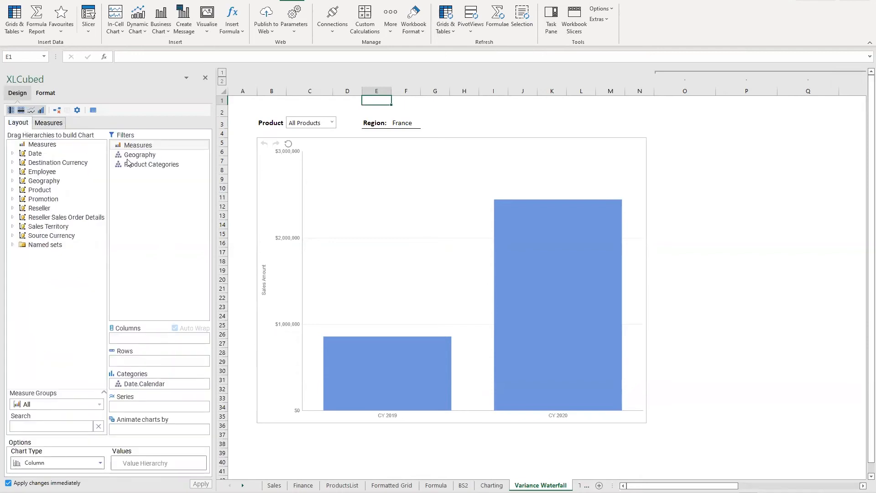
double_click(137, 155)
left_click(19, 123)
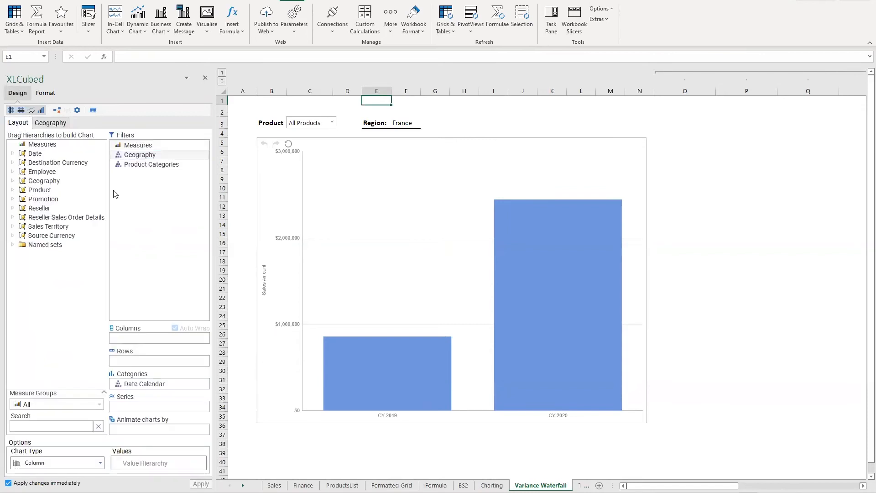
Step: Change the CY 2019 and CY 2020 column chart to the Variance Waterfall business chart type
left_click(101, 465)
mouse_move(114, 288)
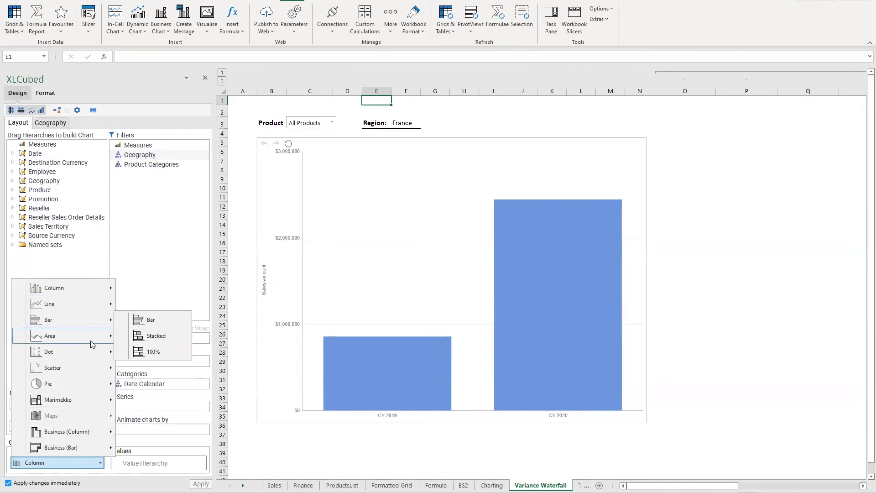
mouse_move(80, 438)
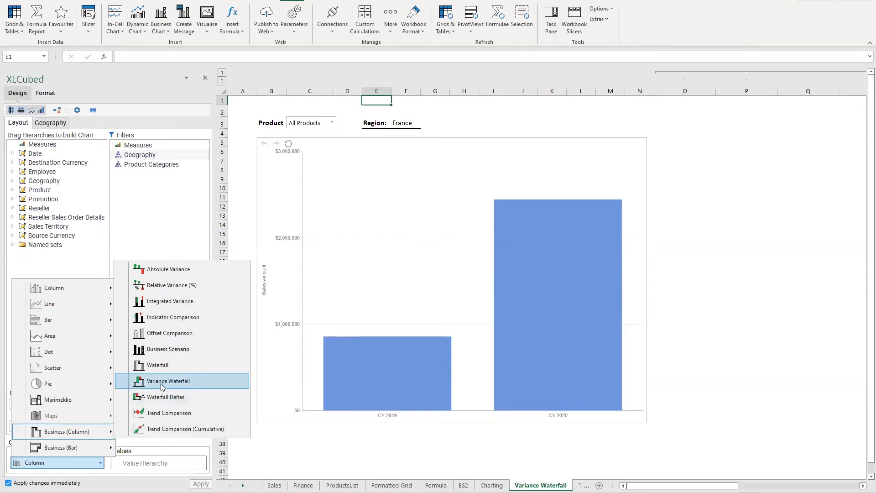
left_click(161, 383)
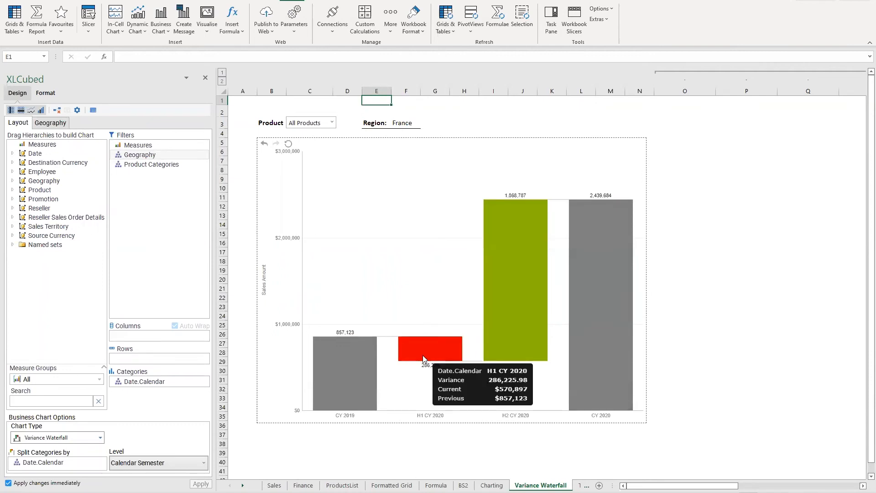
Step: Set the waterfall's Date.Calendar split level to Month and inspect the monthly variance bars
left_click(178, 462)
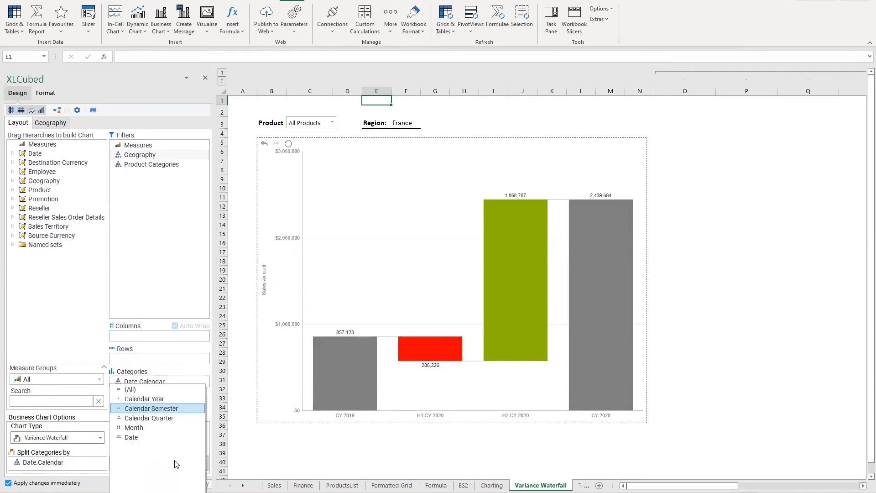
left_click(148, 433)
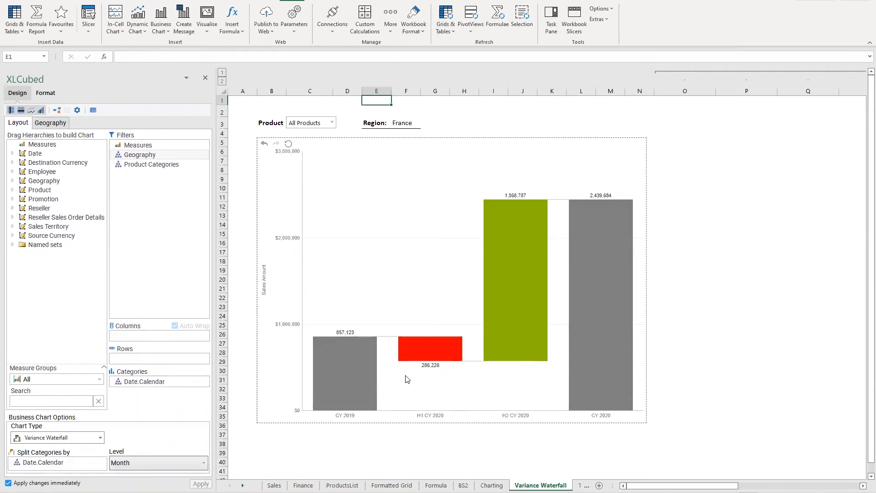
mouse_move(364, 325)
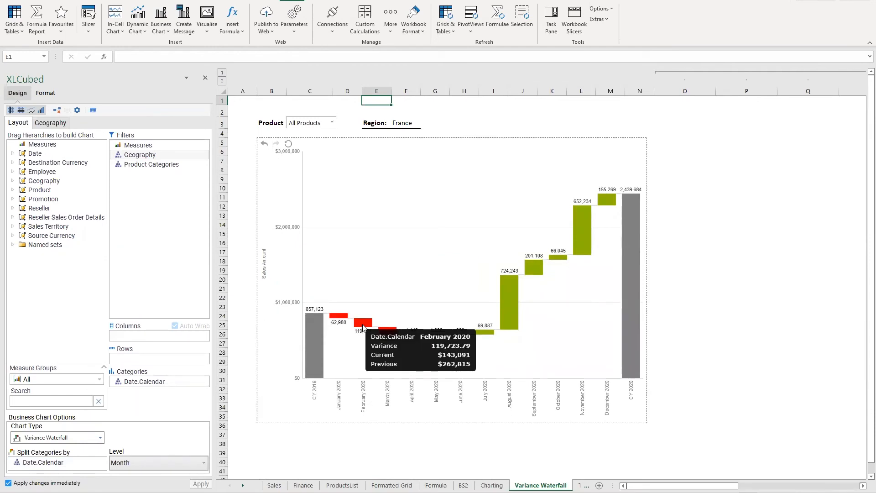
mouse_move(508, 294)
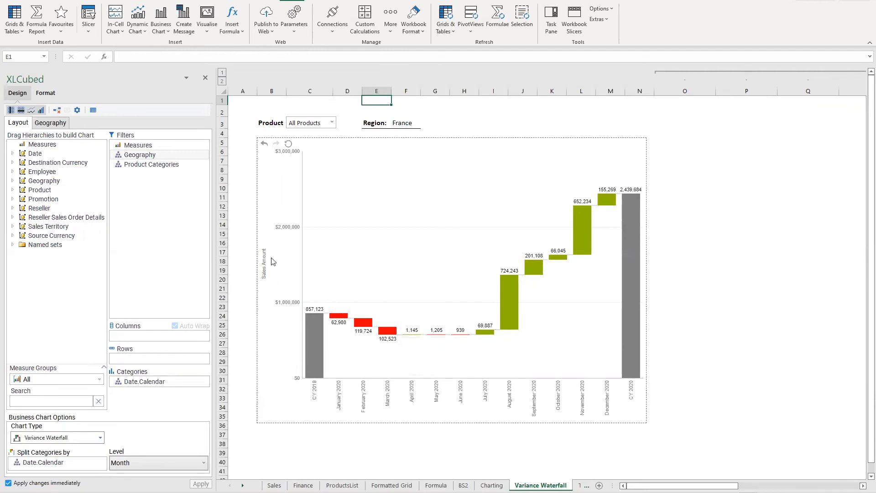
Step: Split the waterfall by Product Categories instead, using the Children of the member chosen in the Product slicer
left_click_drag(143, 167, 55, 470)
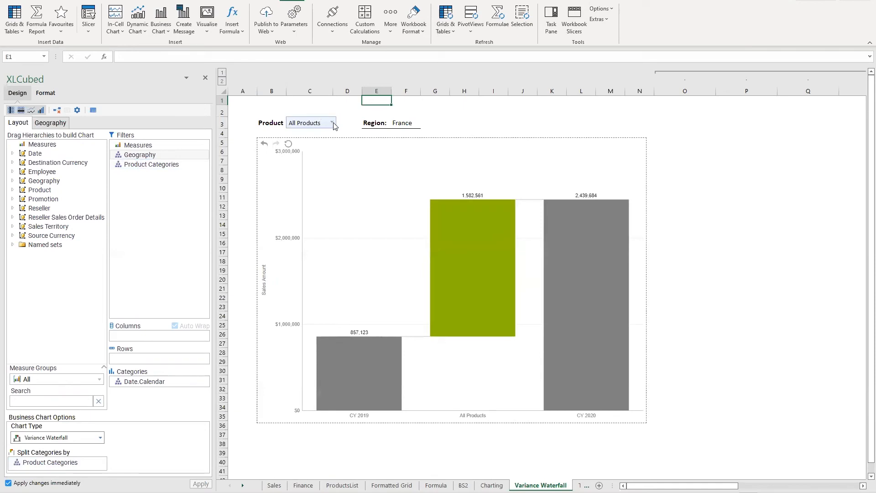
double_click(80, 463)
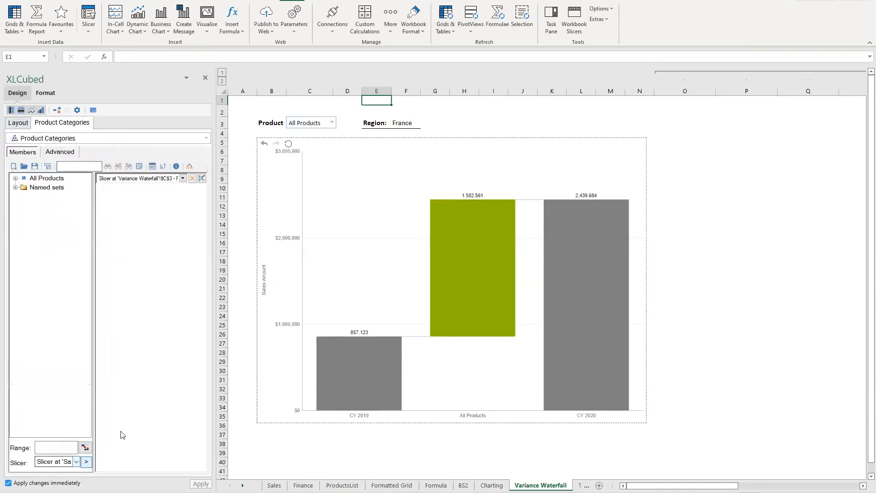
left_click(182, 178)
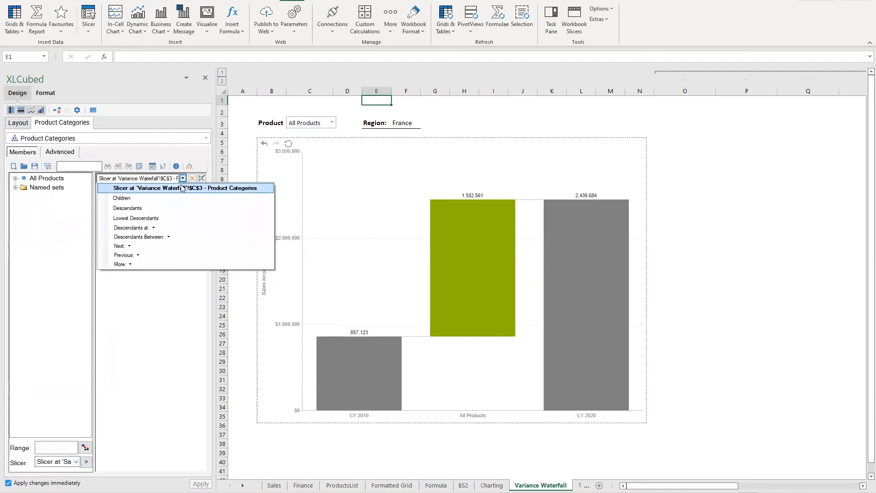
left_click(156, 197)
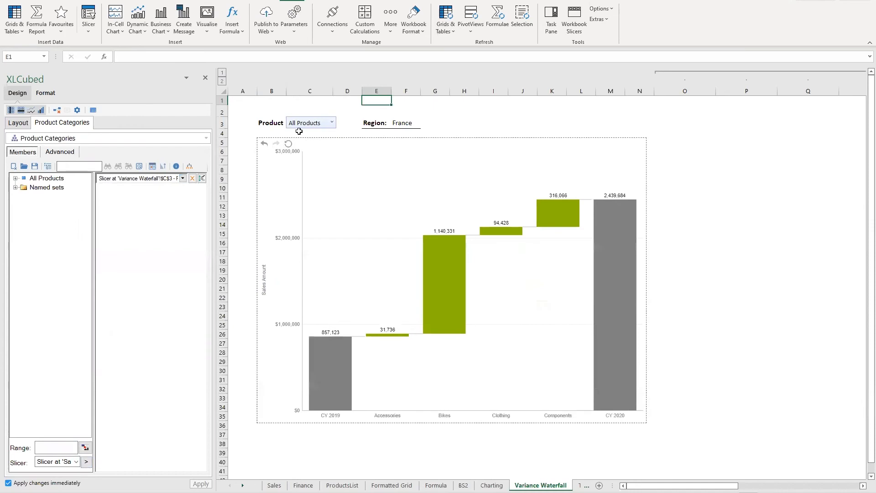
left_click(23, 123)
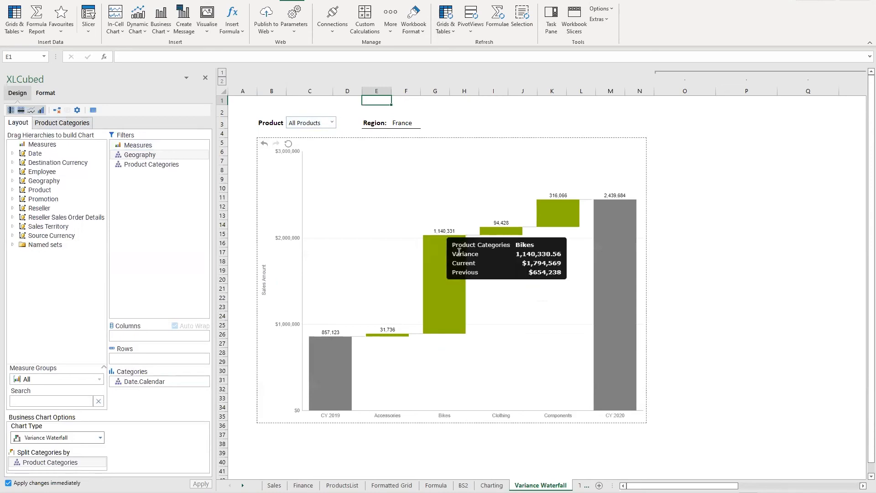
Step: Filter the waterfall to Components with the Product slicer and inspect the variances of the individual subcategories
left_click(331, 123)
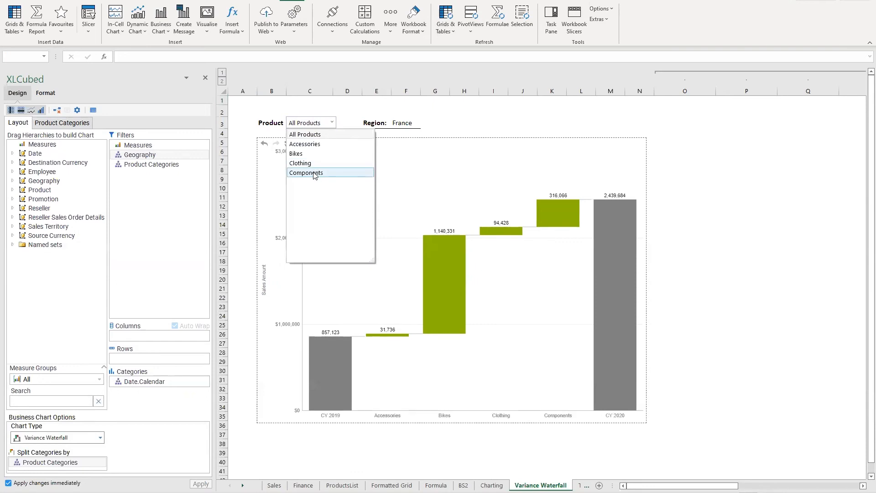
left_click(313, 172)
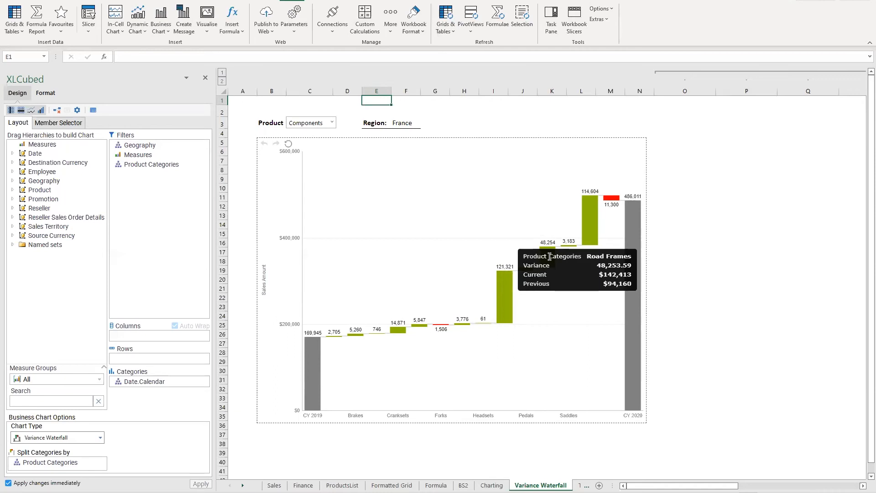
mouse_move(589, 222)
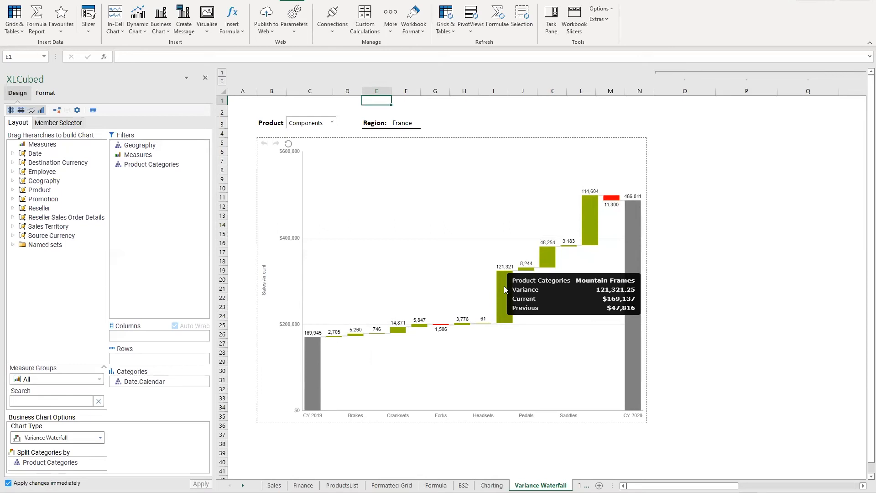
mouse_move(611, 201)
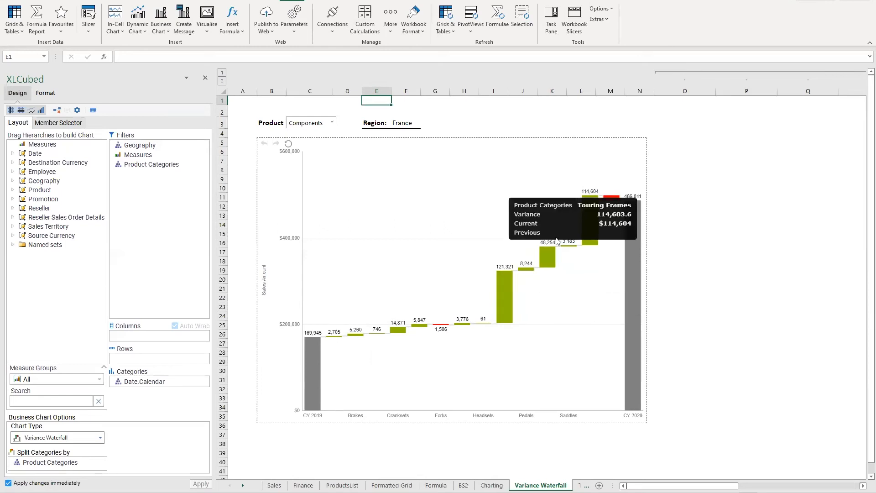
Step: Try a different category in the Product slicer and return the selection to Components
left_click(333, 127)
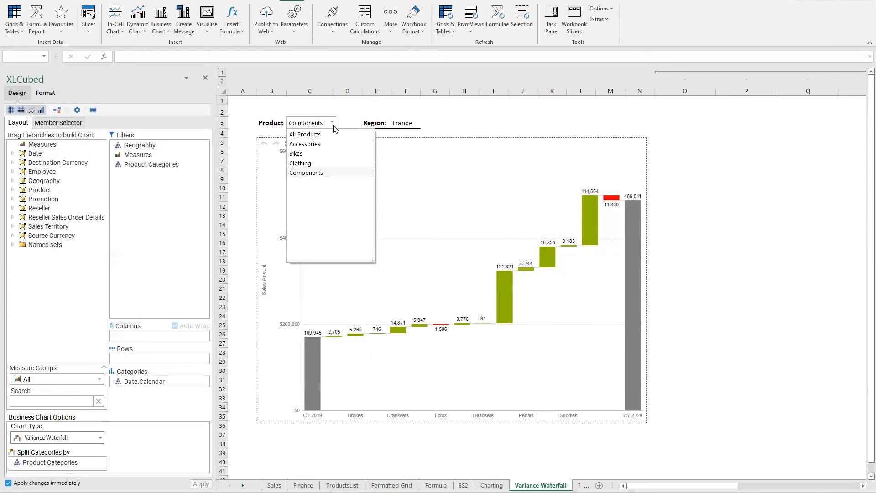
left_click(318, 159)
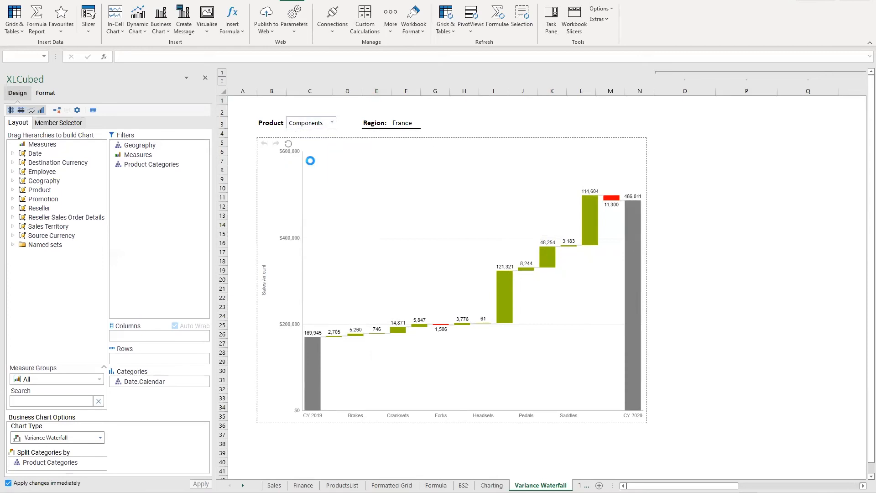
left_click(332, 123)
left_click(308, 173)
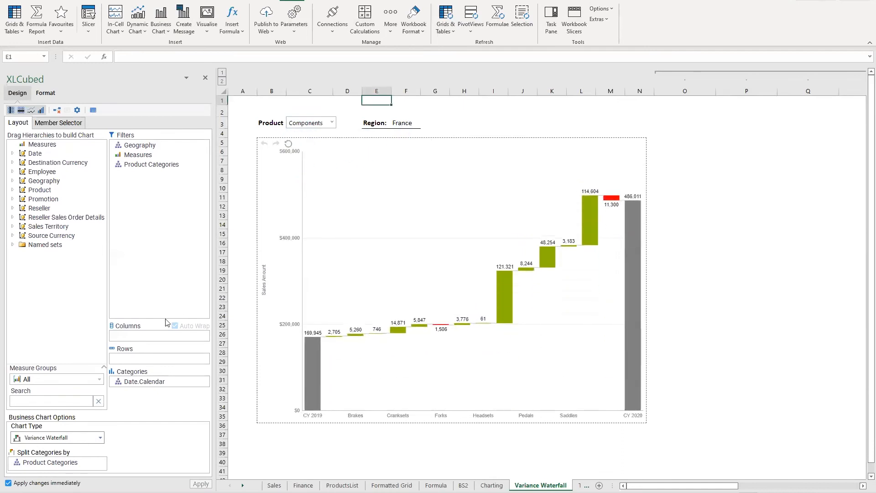
Step: Place Geography on the chart's columns and add Australia, Canada and Germany alongside the linked region cell
double_click(139, 146)
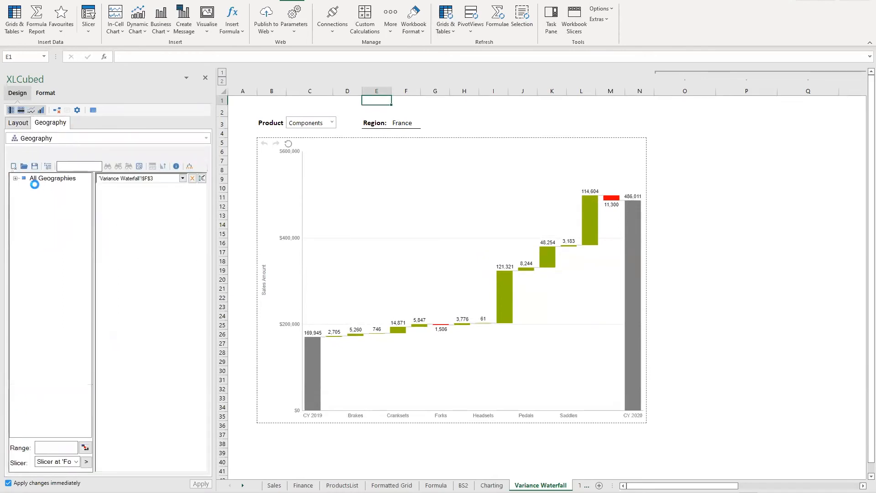
left_click(15, 178)
left_click(53, 189)
left_click(54, 197, "ctrl")
left_click(51, 214, "ctrl")
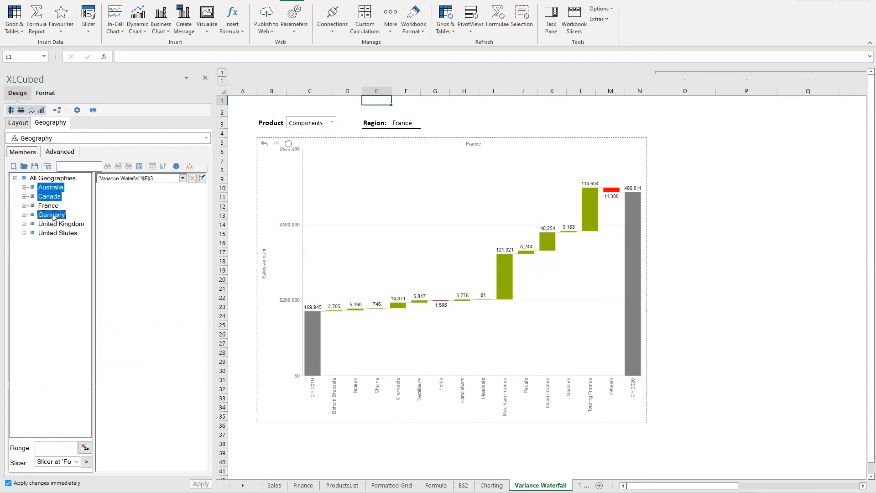
left_click_drag(57, 201, 100, 206)
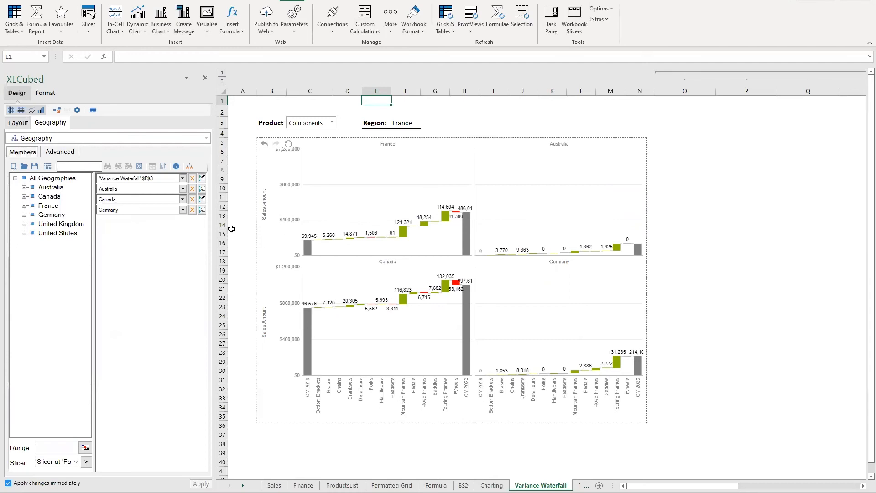
Step: Remove Australia, Canada and Germany from the Geography selection and return to the chart layout
left_click(192, 189)
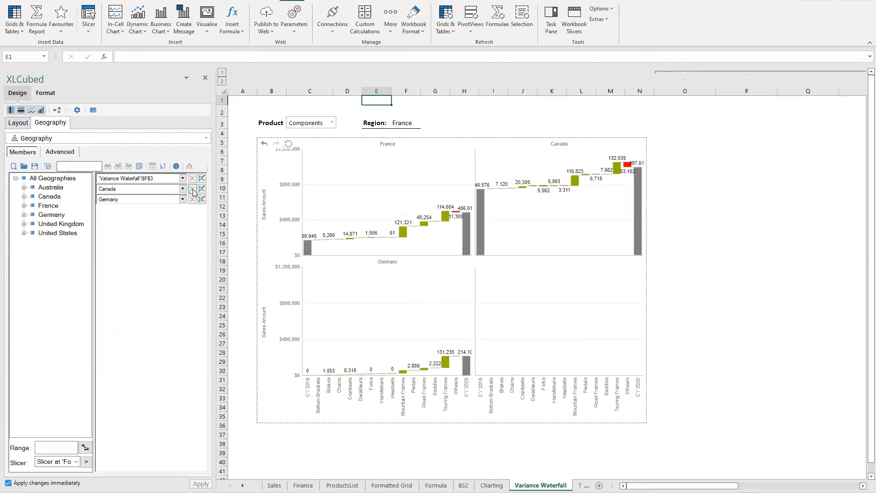
left_click(192, 189)
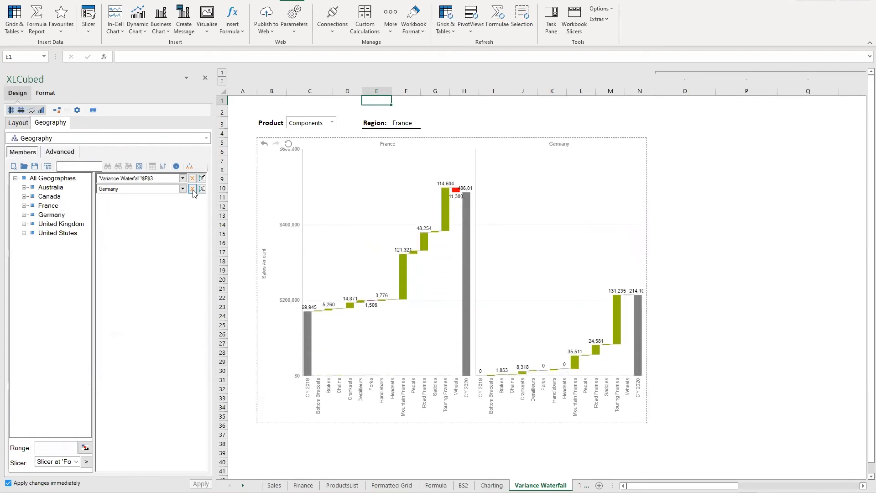
left_click(192, 189)
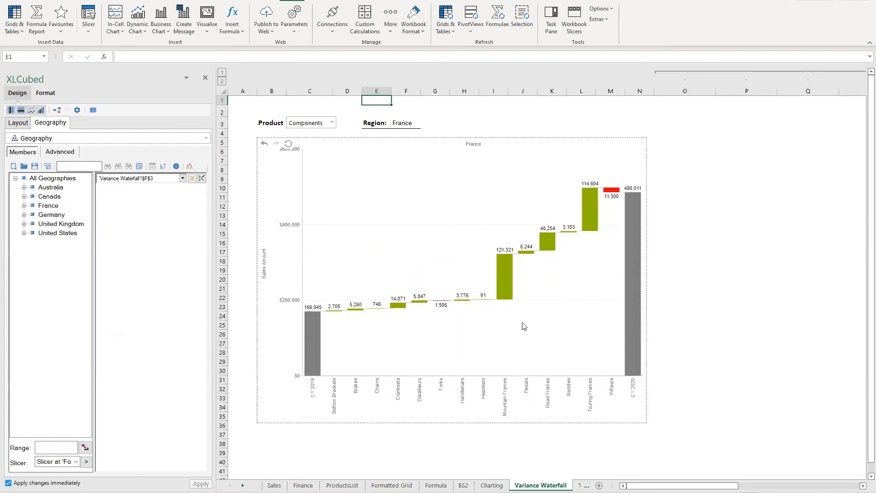
left_click(24, 124)
mouse_move(504, 280)
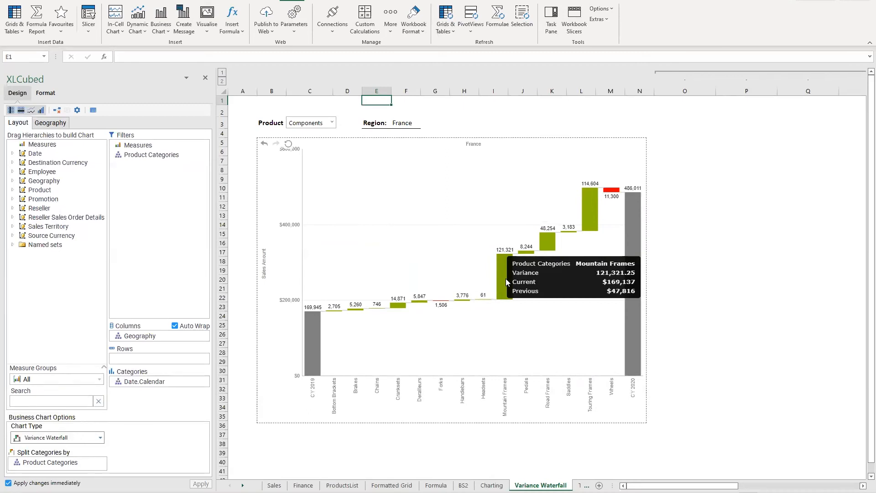
Step: Set the waterfall chart's interaction to output the clicked category as a Caption to cells W1:W2 beside Chart Selection
left_click(697, 71)
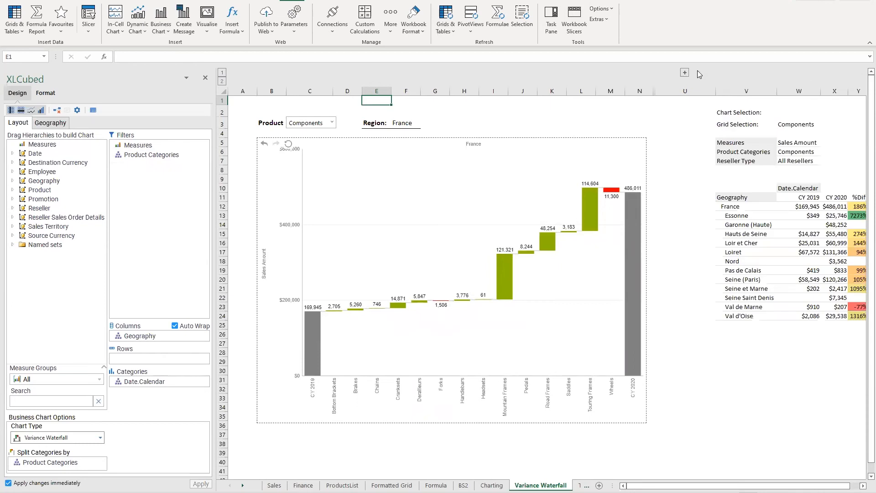
right_click(447, 254)
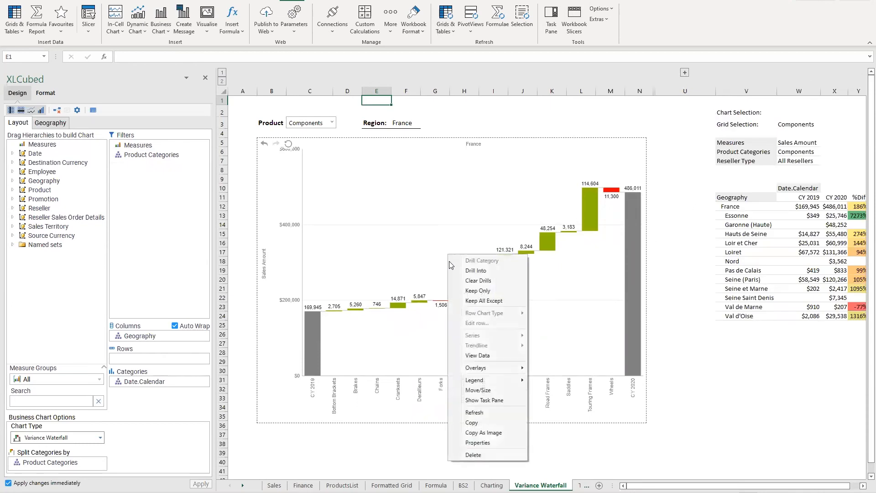
left_click(477, 443)
left_click(152, 115)
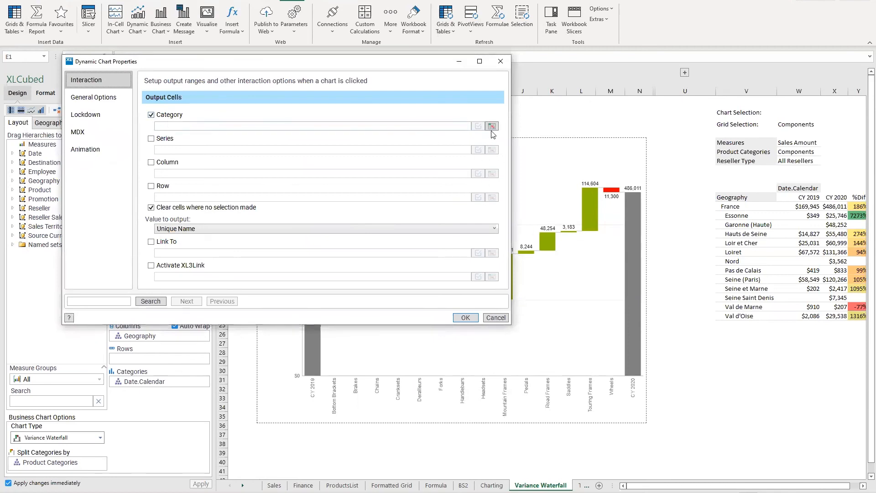
left_click(328, 229)
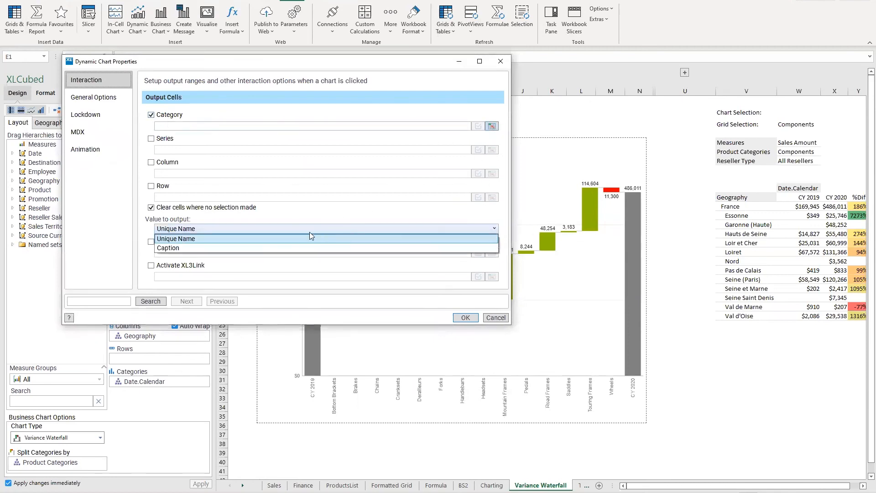
left_click(281, 248)
left_click(492, 127)
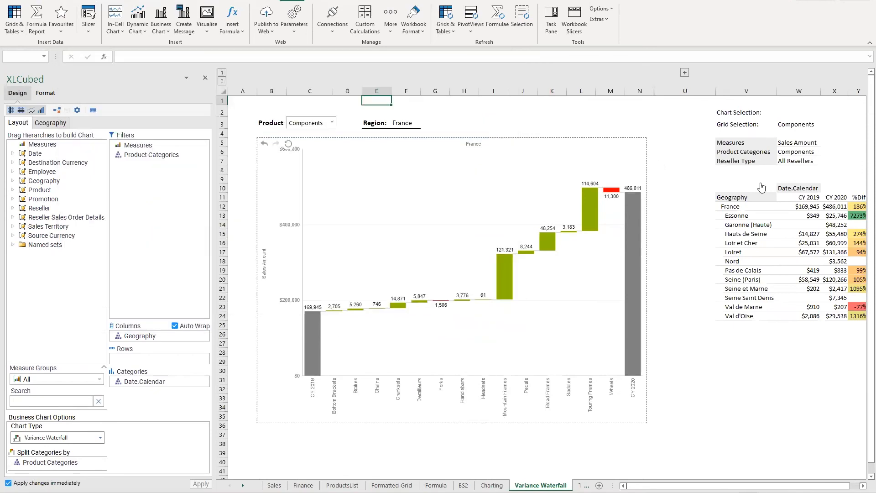
left_click_drag(789, 101, 789, 114)
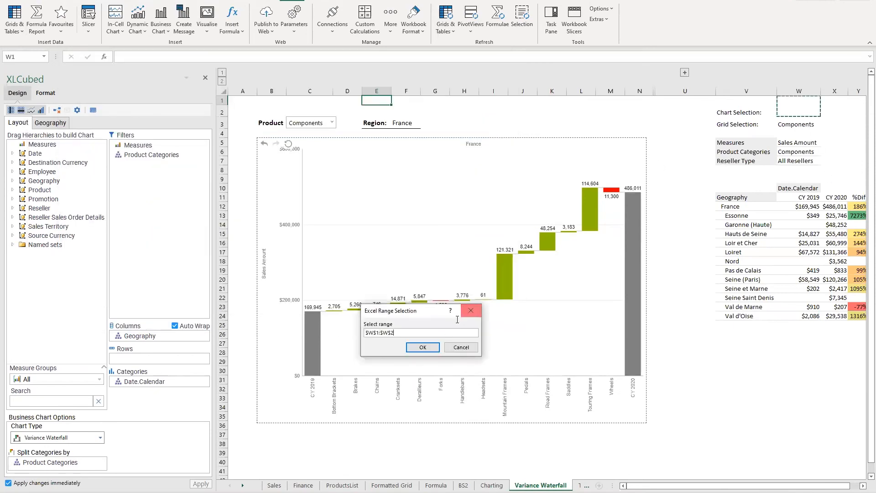
left_click(422, 347)
left_click(469, 324)
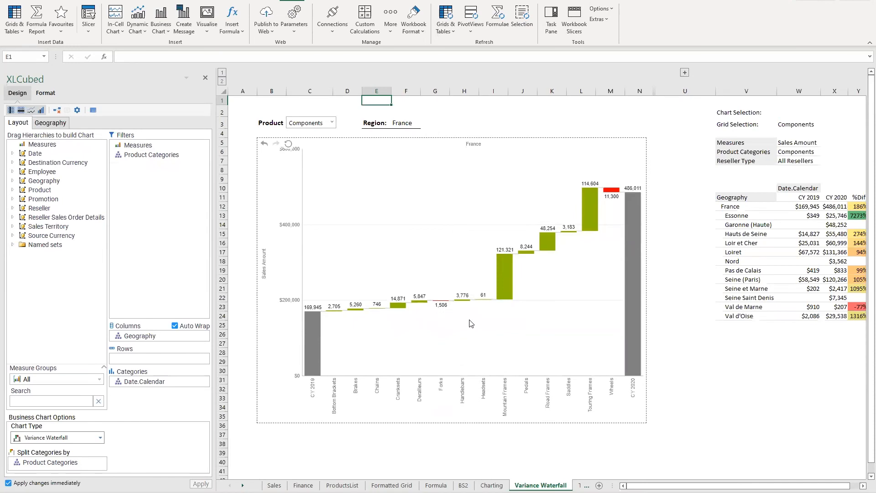
Step: Select Mountain Frames, Touring Frames and again Mountain Frames in the waterfall to filter the linked geography grid
left_click(502, 275)
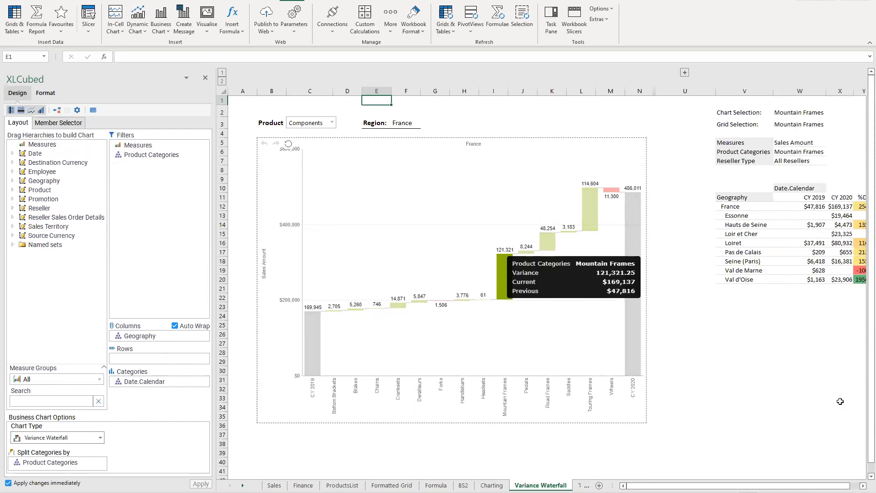
left_click(862, 488)
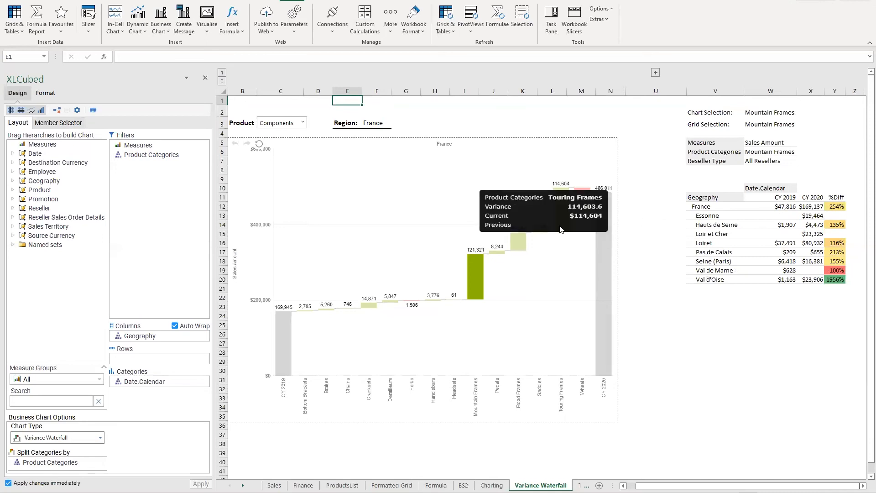
left_click(560, 192)
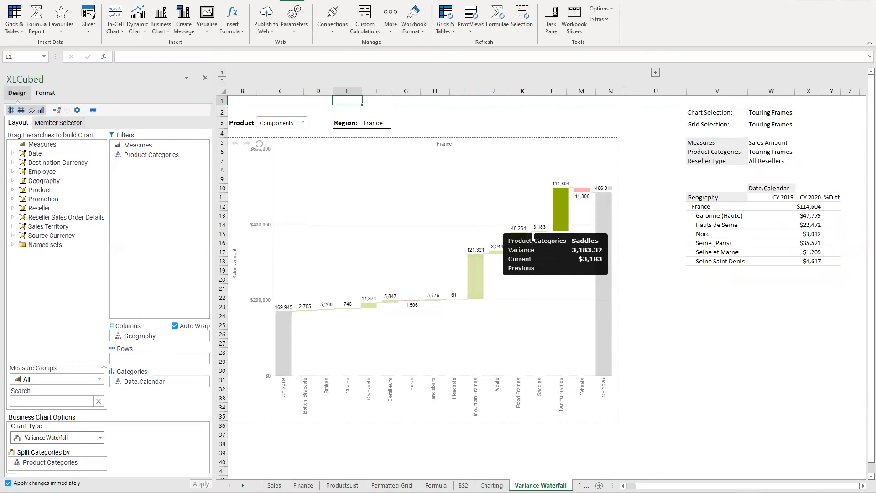
left_click(475, 267)
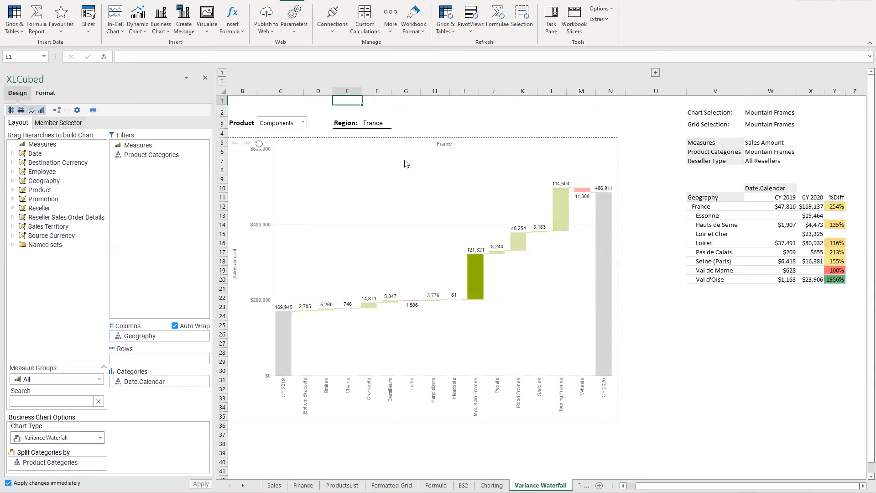
Step: Set the Region cell to Canada to update the linked chart and grid
left_click(376, 124)
type("Canada")
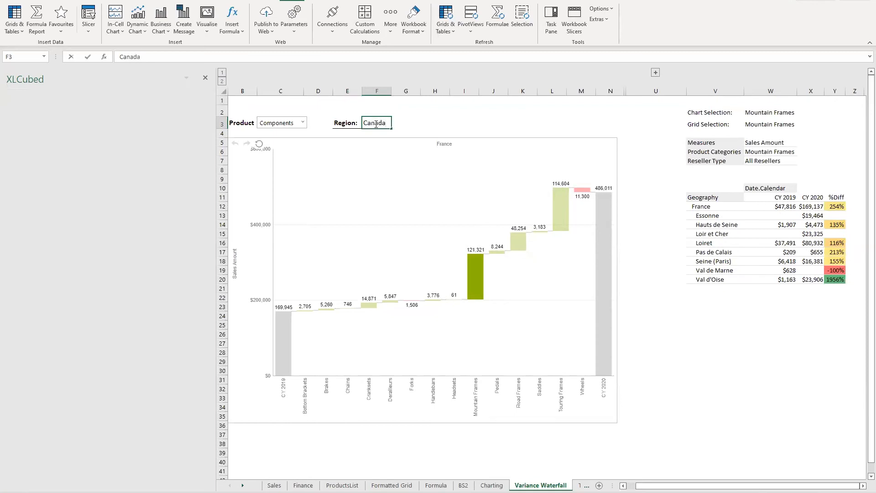
key("Return")
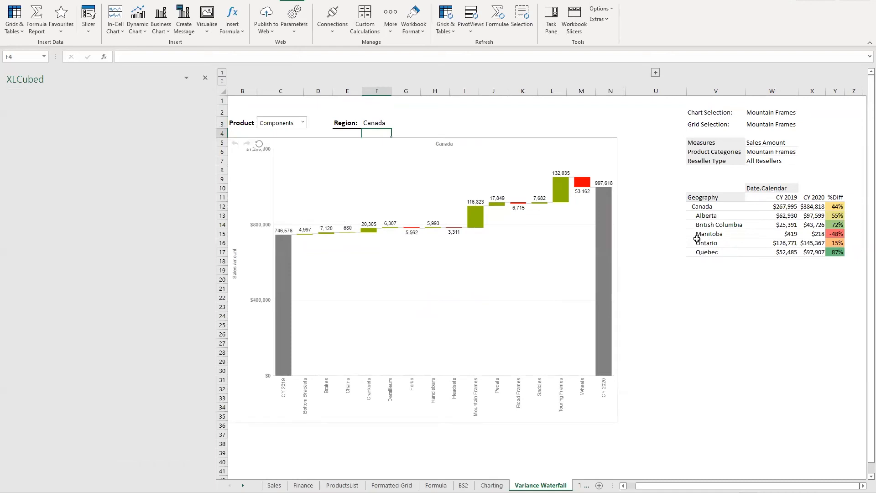
Step: Switch to the Internet Sales dashboard workbook and filter both variance waterfalls to Australia from the country charts
left_click(324, 492)
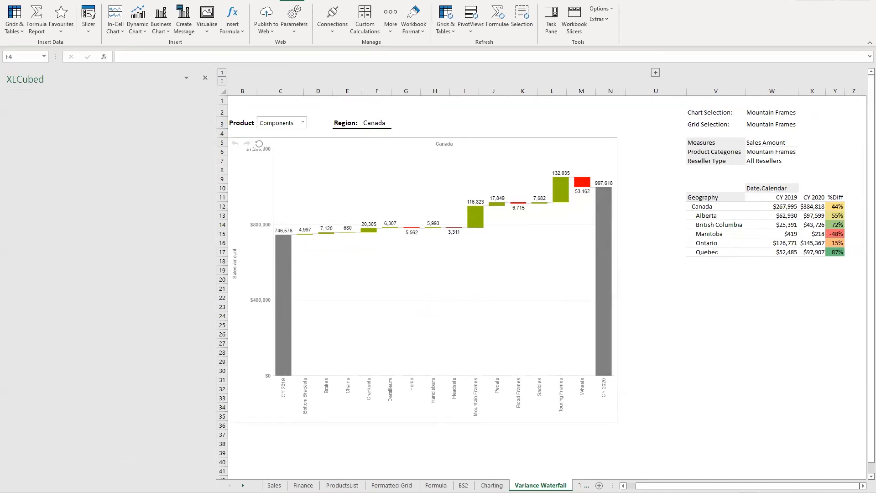
left_click(430, 472)
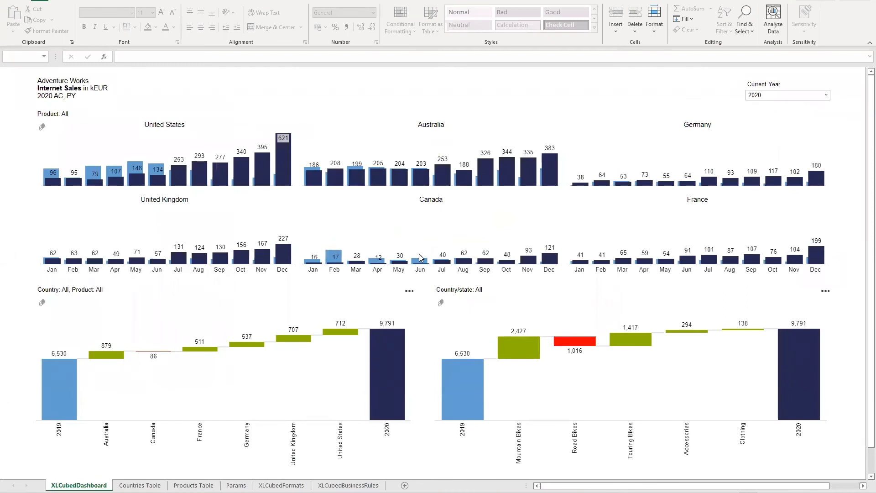
mouse_move(219, 355)
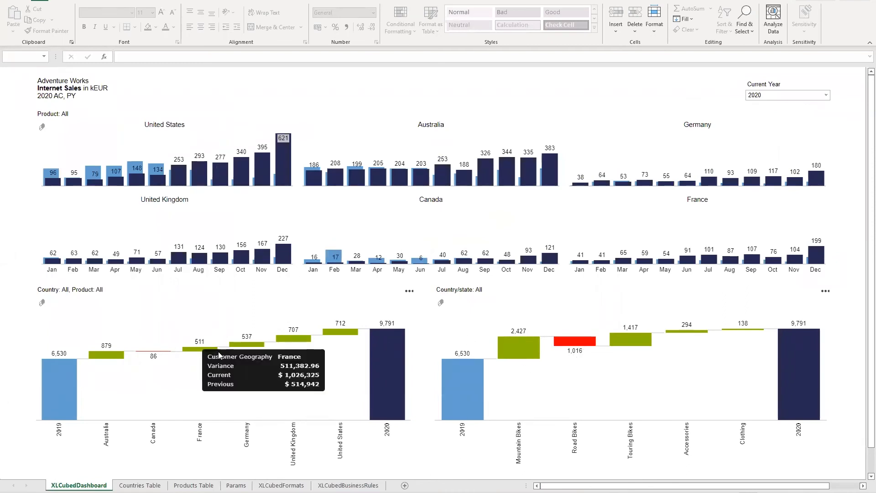
left_click(424, 149)
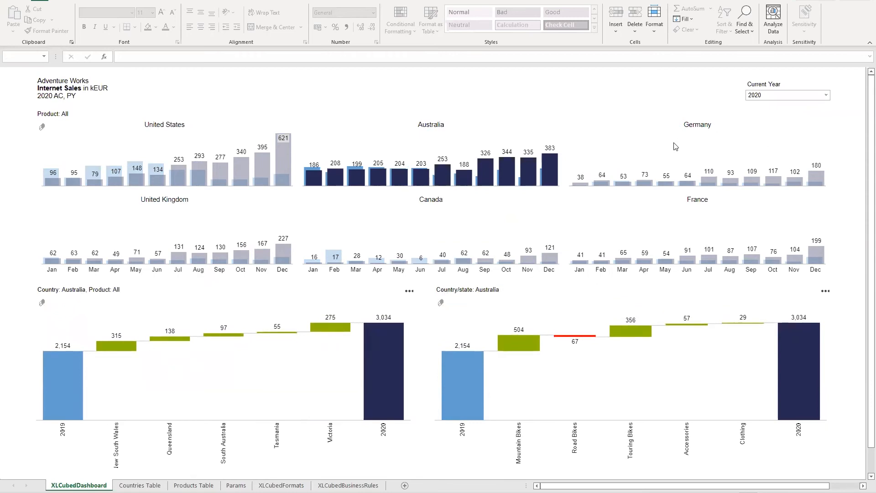
Step: Filter the dashboard to Road Bikes from the product waterfall and inspect the variances of the Australian states
left_click(574, 339)
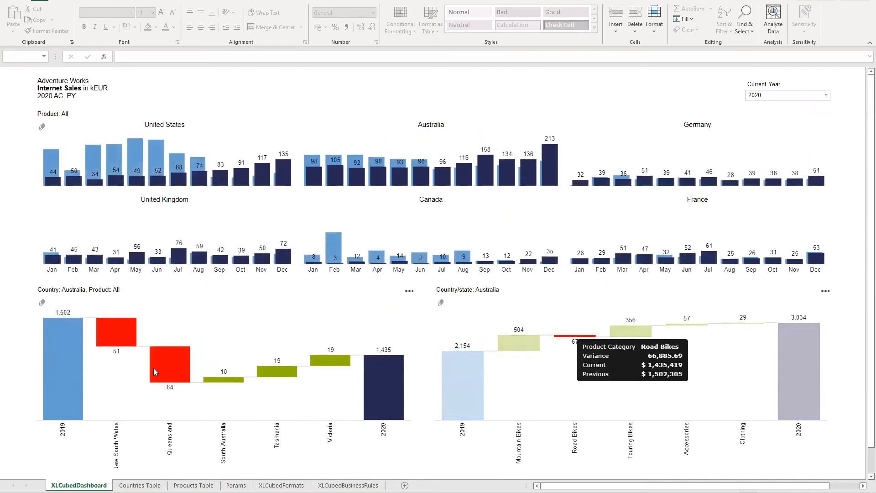
mouse_move(271, 370)
mouse_move(329, 360)
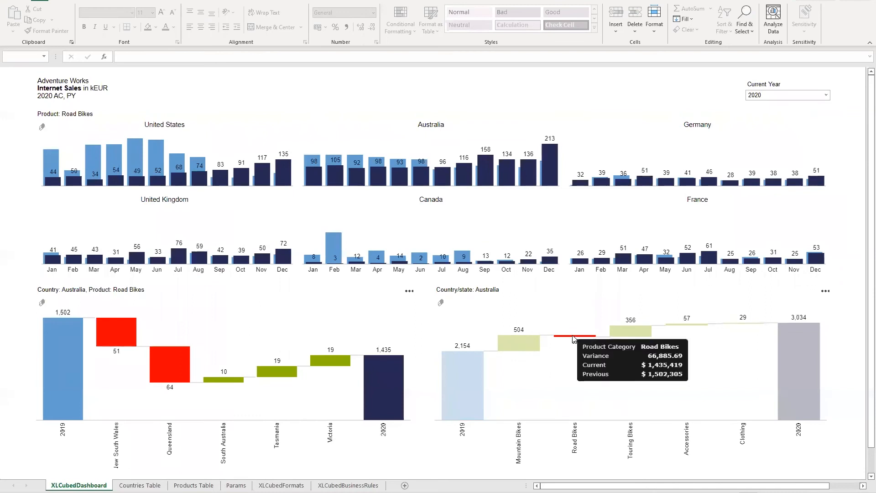
mouse_move(174, 367)
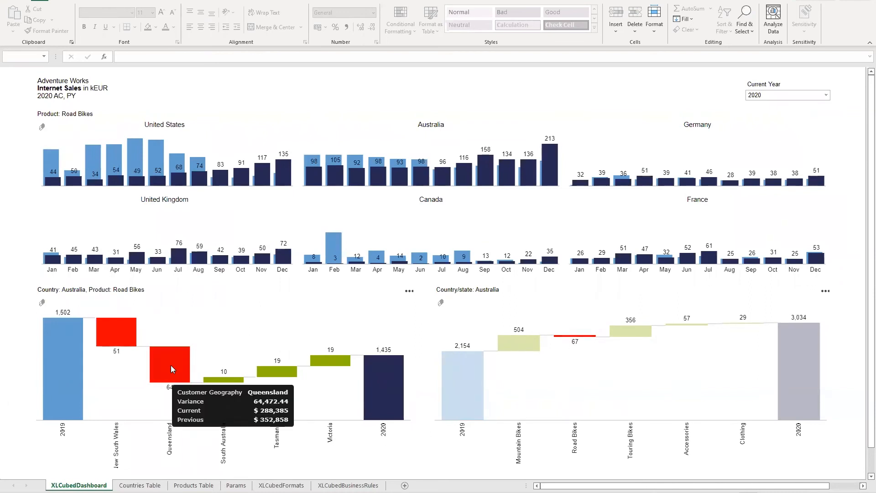
mouse_move(114, 333)
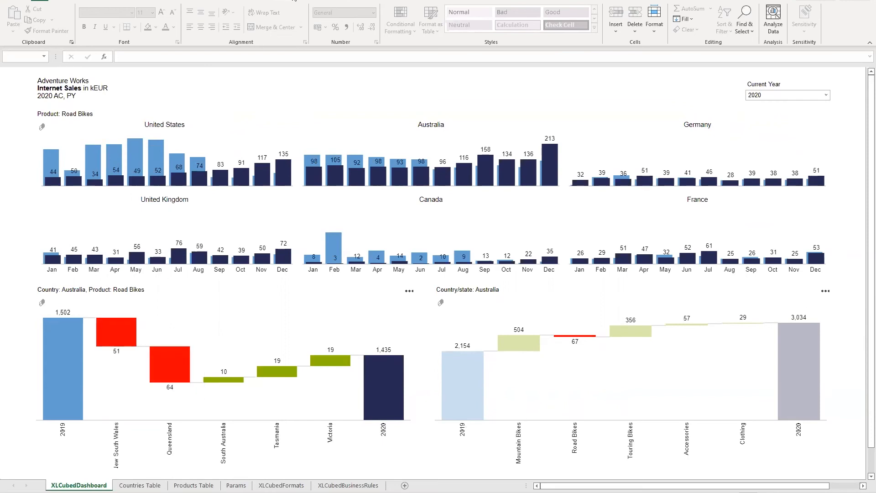
left_click(299, 1)
left_click(268, 27)
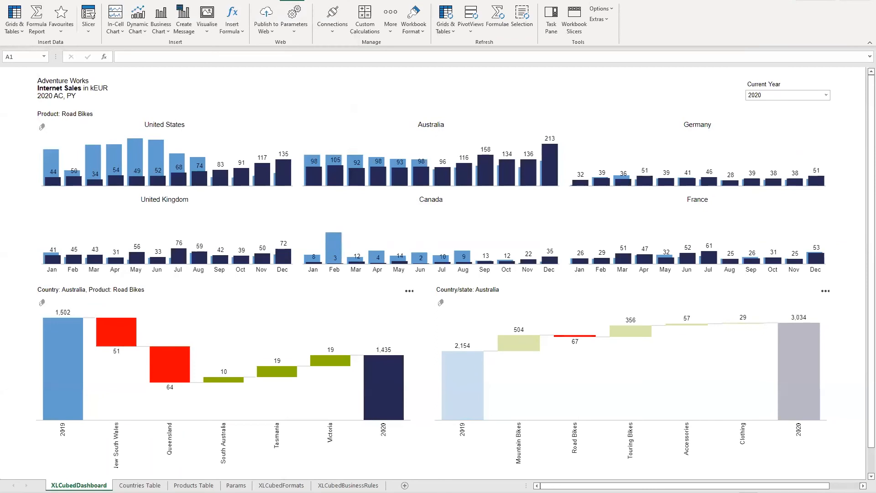
key("super+Right")
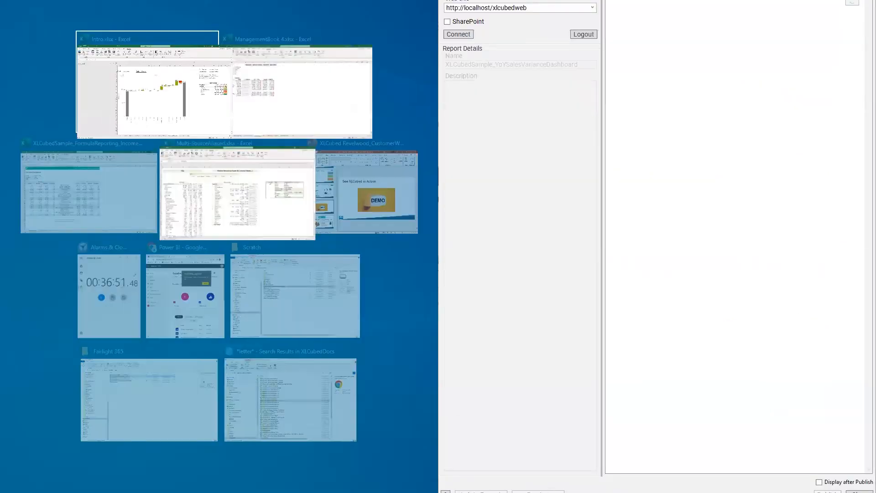
left_click(459, 35)
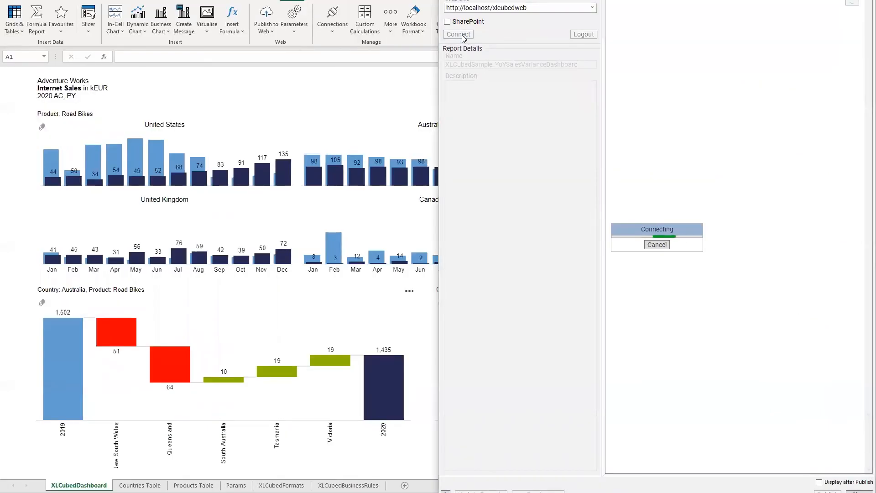
left_click(641, 70)
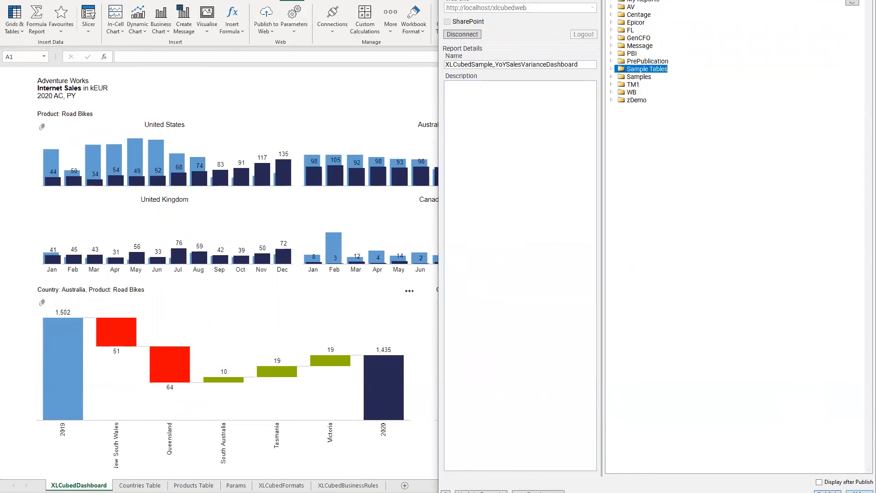
left_click(827, 492)
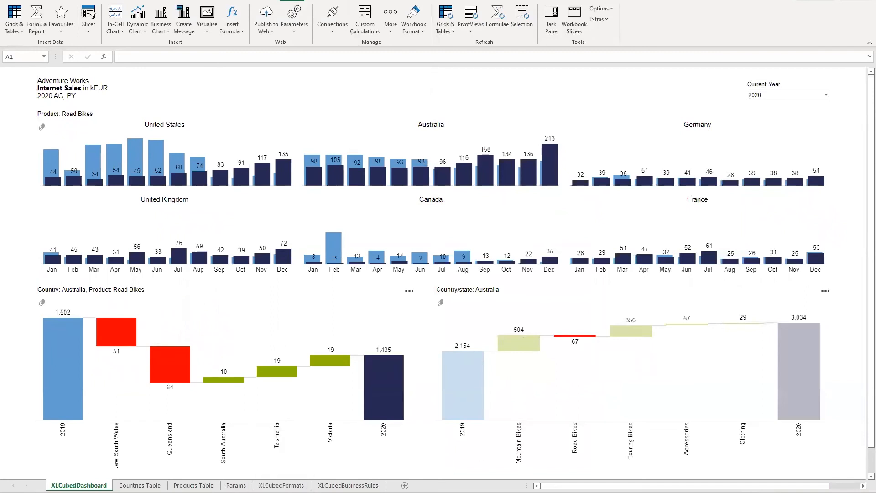
Step: Switch to XLCubed Web in the browser, expand the Samples folder and open the bookmarked ManagementBook 4 report
left_click_drag(474, 64, 471, 60)
double_click(471, 60)
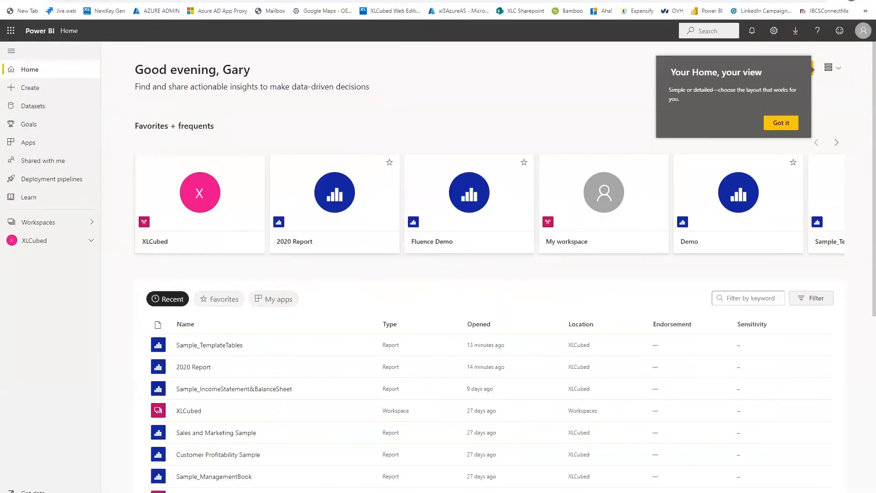
left_click(50, 1)
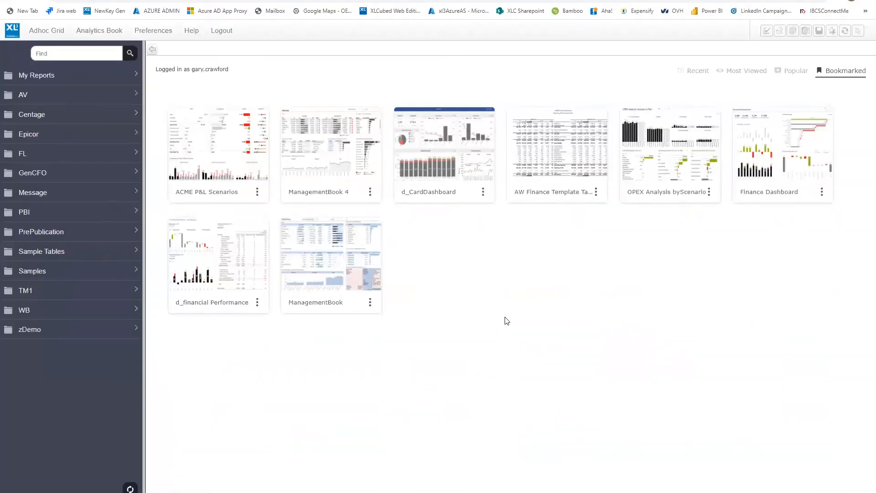
left_click(60, 273)
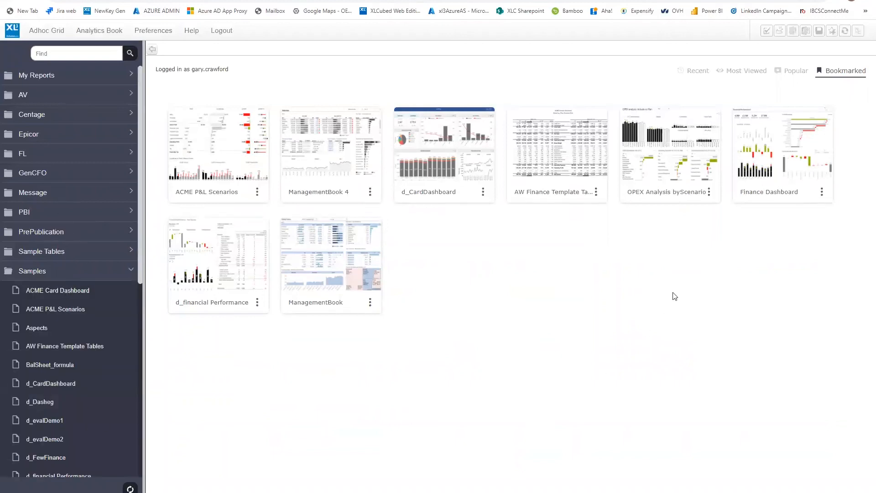
left_click(336, 169)
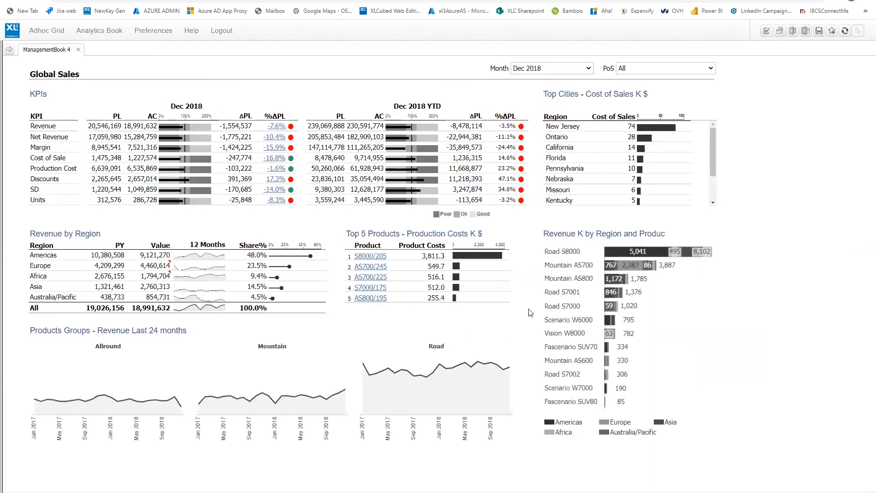
Step: Set the report month to Oct 2018 and drill through the Net Revenue variance to the AS600/185 time series
left_click(588, 69)
left_click(543, 157)
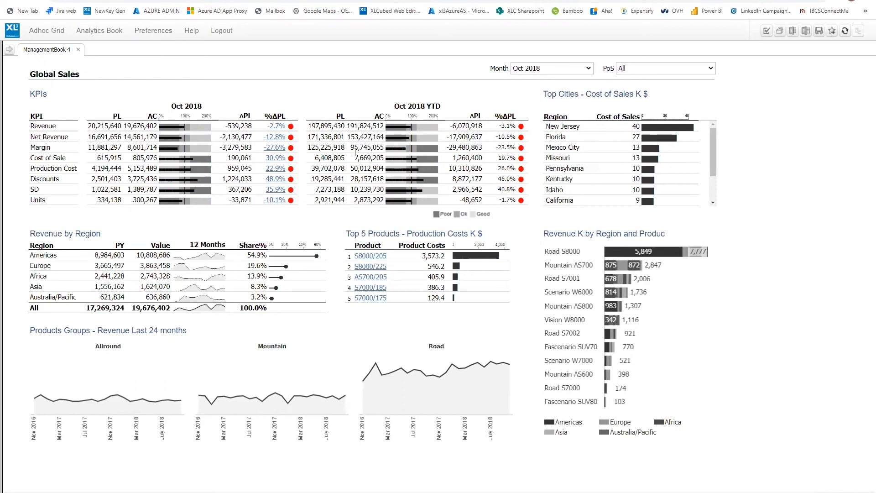
left_click(273, 138)
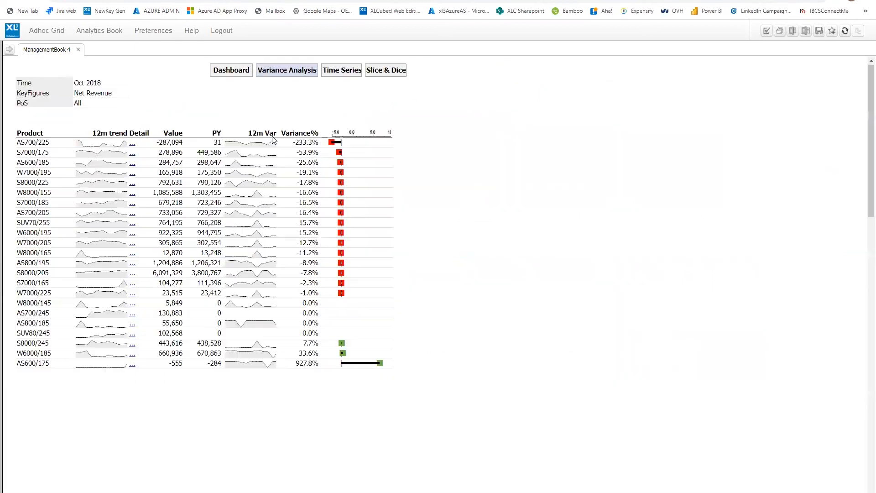
left_click(132, 163)
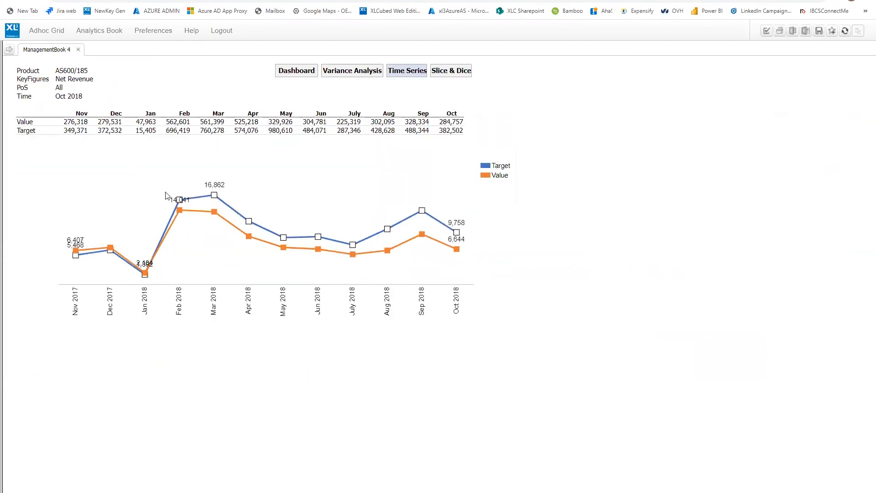
Step: Open the report's Slice & Dice view and expand the Mountain product group
left_click(445, 76)
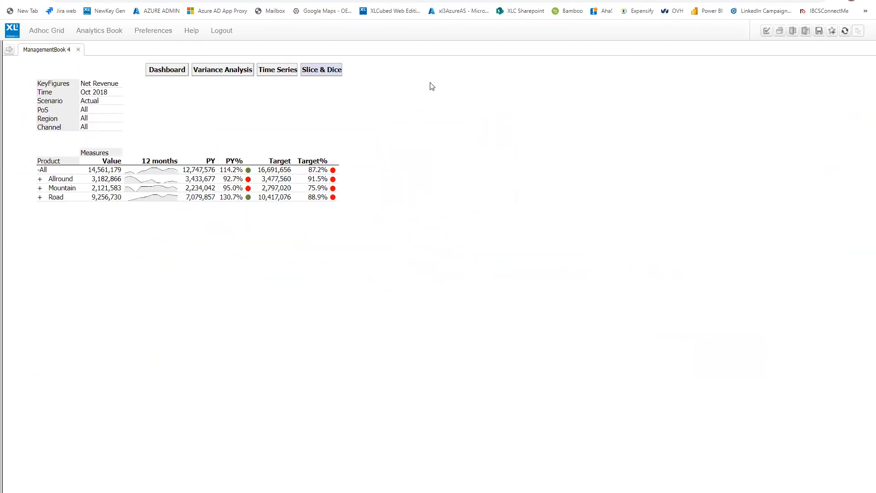
double_click(64, 188)
mouse_move(62, 164)
left_mouse_down()
mouse_move(126, 158)
mouse_move(57, 166)
left_mouse_up()
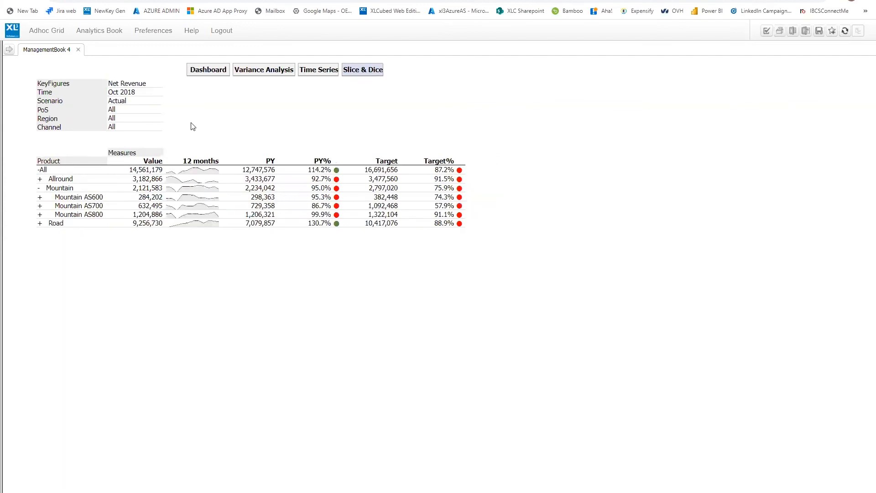
Step: Return to the report's Dashboard view, select Oct, Nov and Dec 2018 in the multi-sheet print options, and cancel the print
left_click_drag(203, 73, 206, 72)
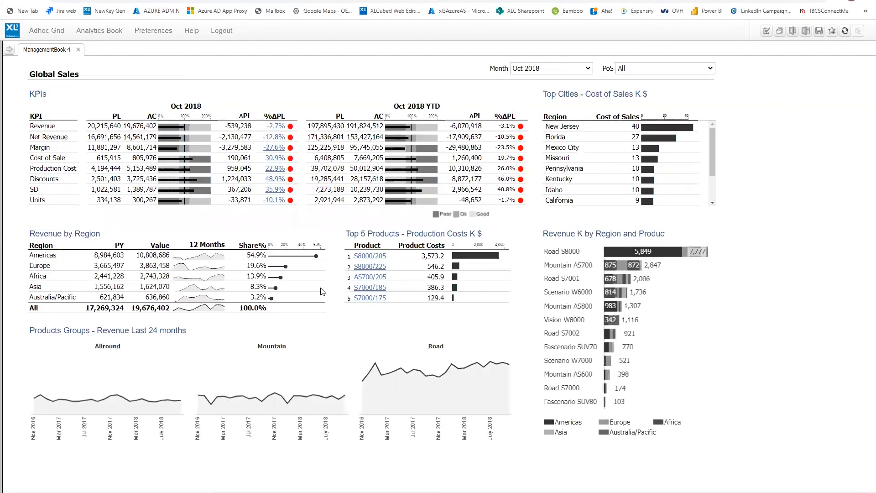
left_click(788, 35)
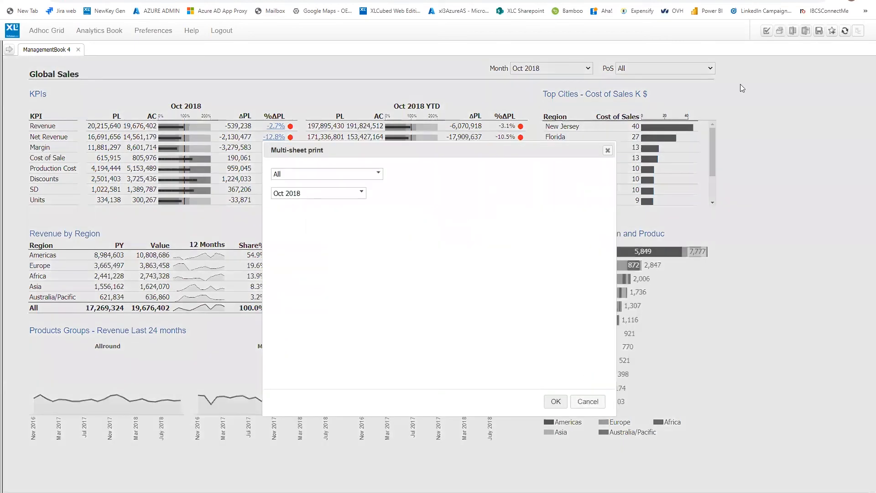
left_click(362, 192)
left_click_drag(361, 240, 361, 276)
left_click(279, 269)
left_click(280, 283)
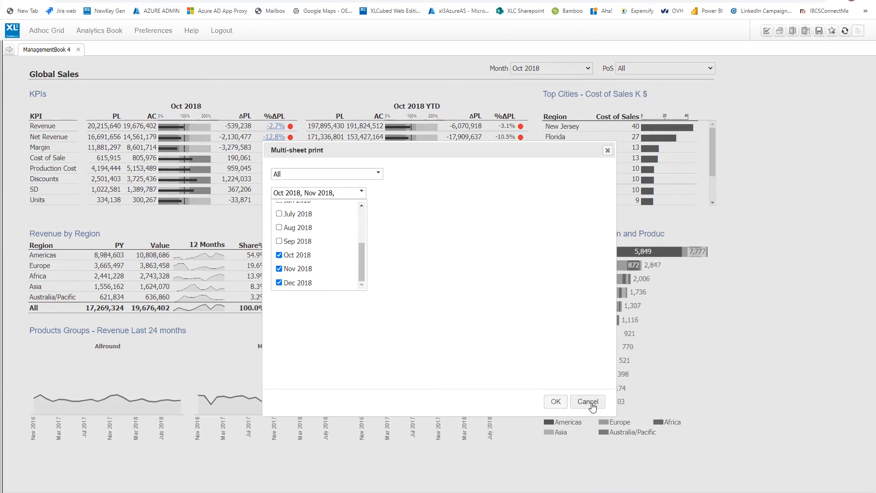
left_click(589, 402)
Step: Open the bookmarked ACME P&L Scenarios report and compare PlanF with cvBestCase and cvLeadCase, followed by cvBestCase with cvWorstCase
left_click(79, 50)
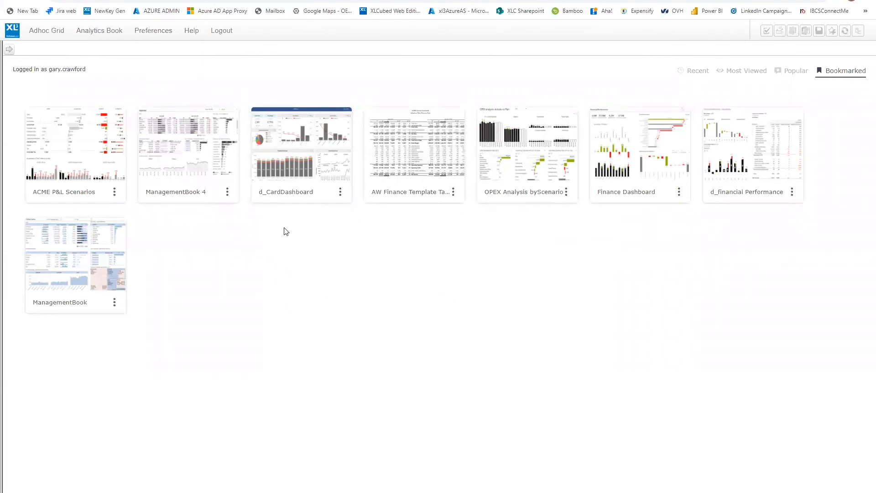
left_click(82, 156)
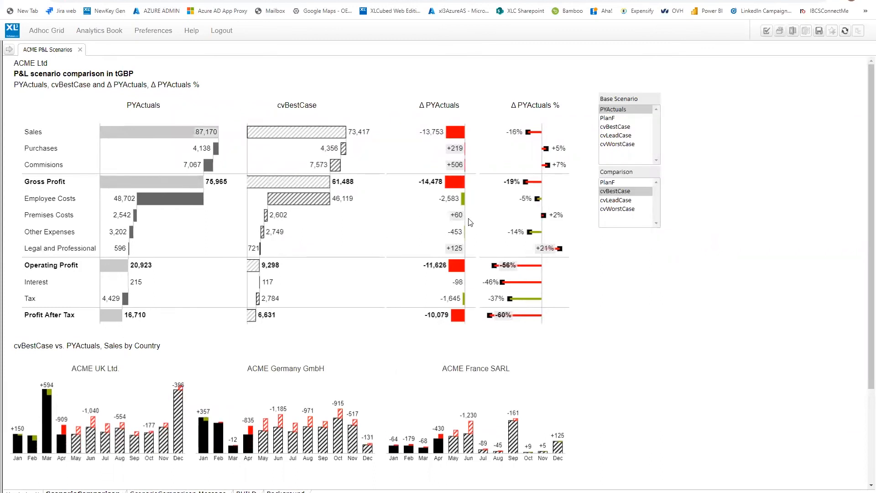
left_click(612, 119)
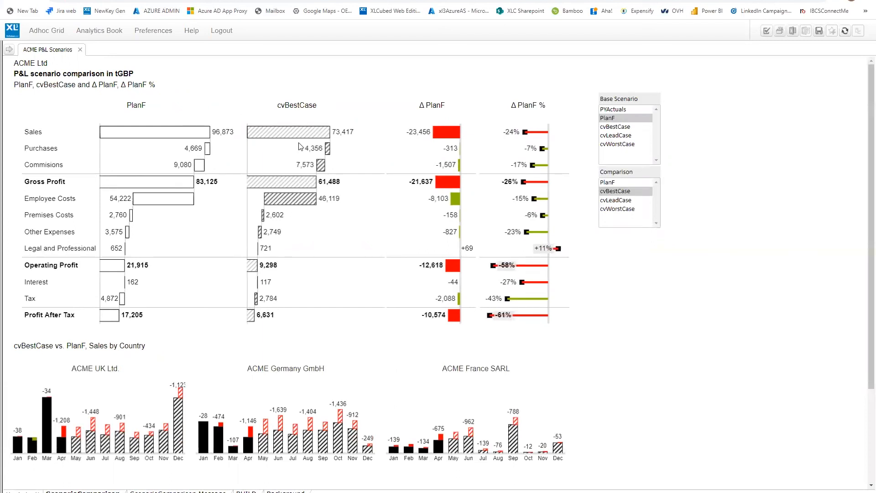
left_click(621, 202)
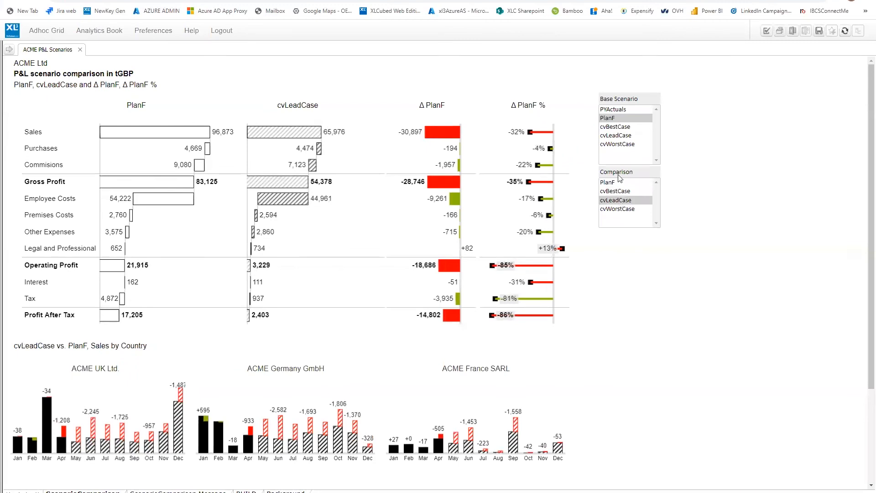
left_click(620, 128)
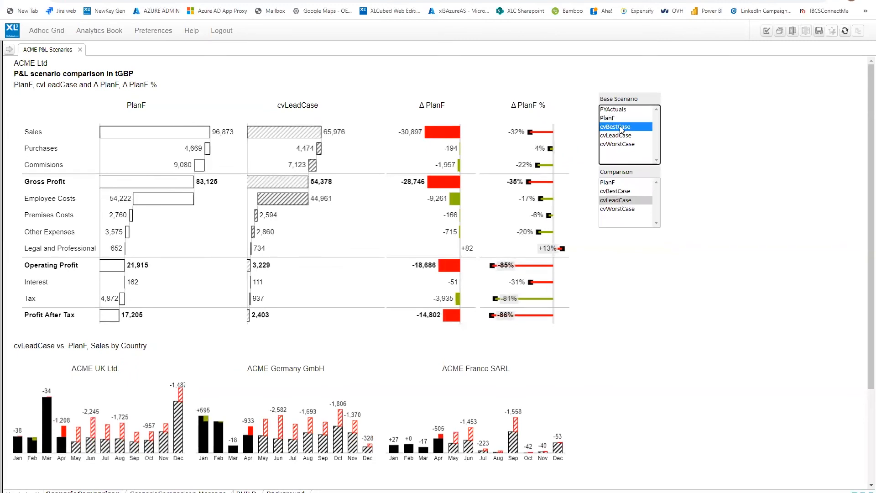
left_click(625, 209)
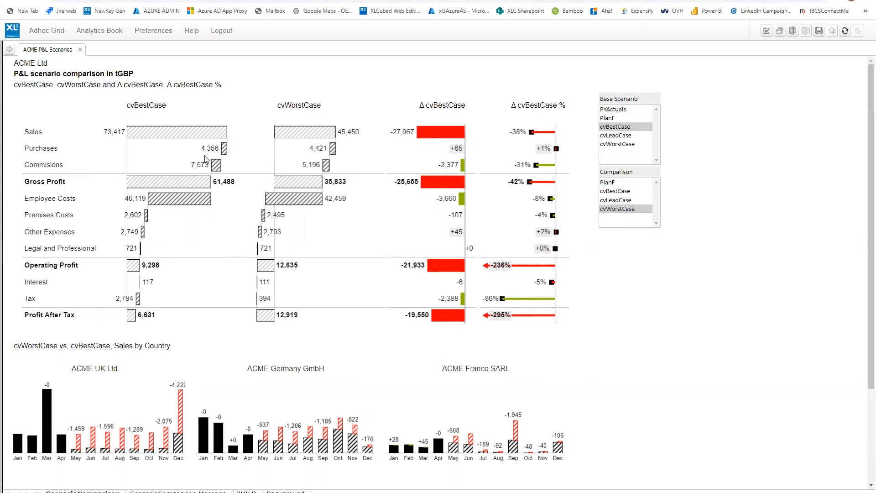
Step: Open the d_CardDashboard report, shrink the browser window to a narrow width to examine its responsive layout, and maximize the window again
left_click(80, 49)
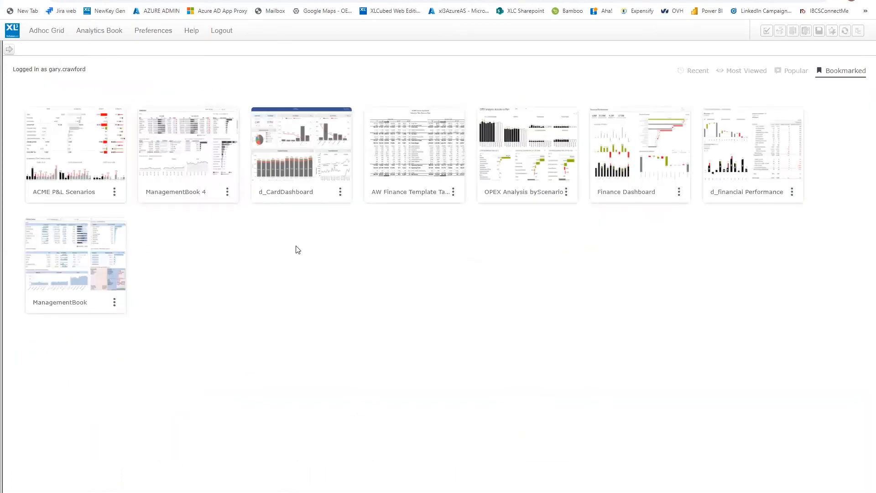
left_click(297, 173)
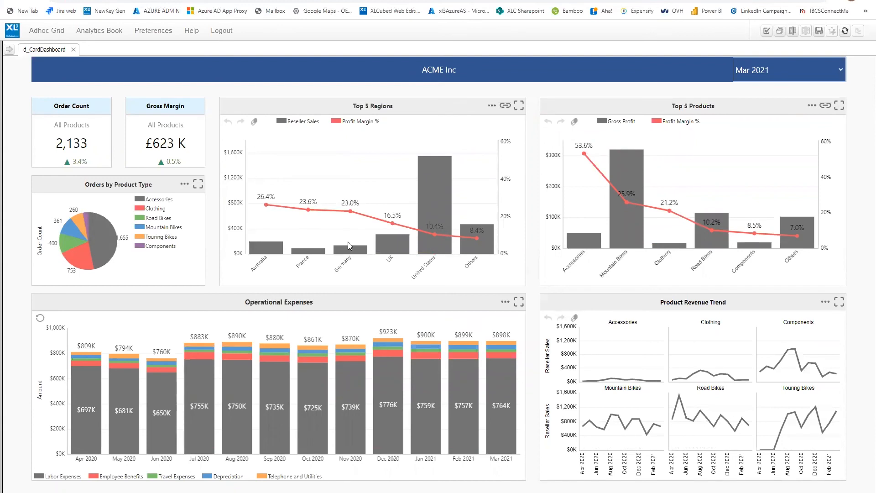
left_click(845, 0)
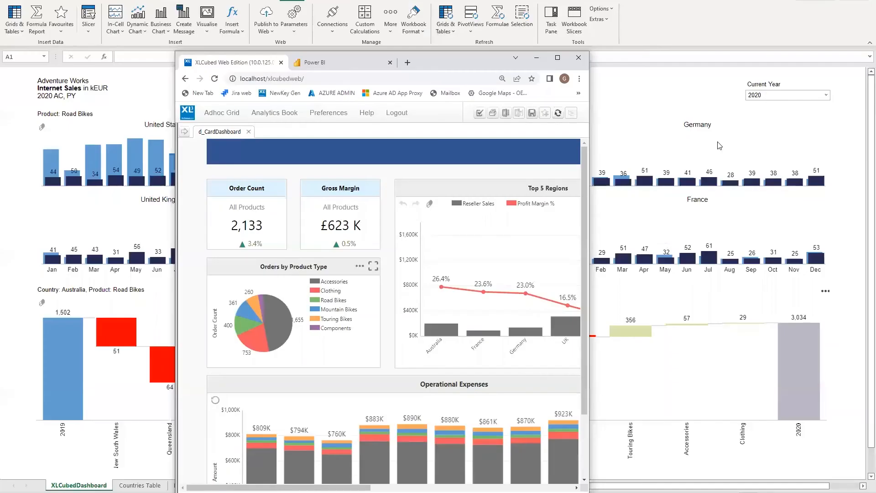
left_click_drag(468, 63, 425, 20)
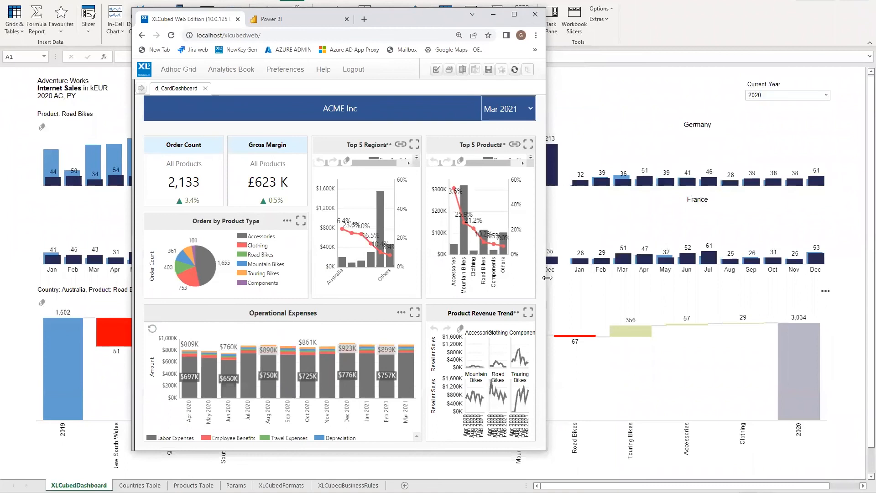
left_click_drag(547, 277, 351, 286)
left_click_drag(355, 141, 344, 110)
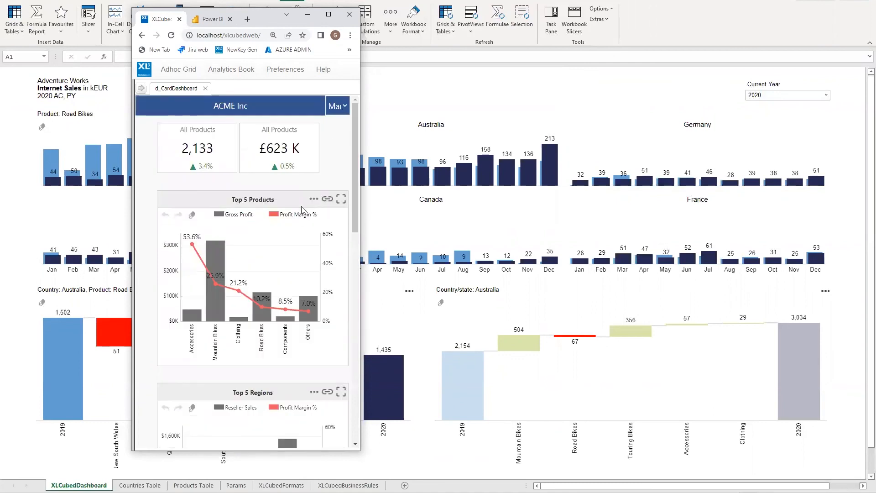
left_click(328, 17)
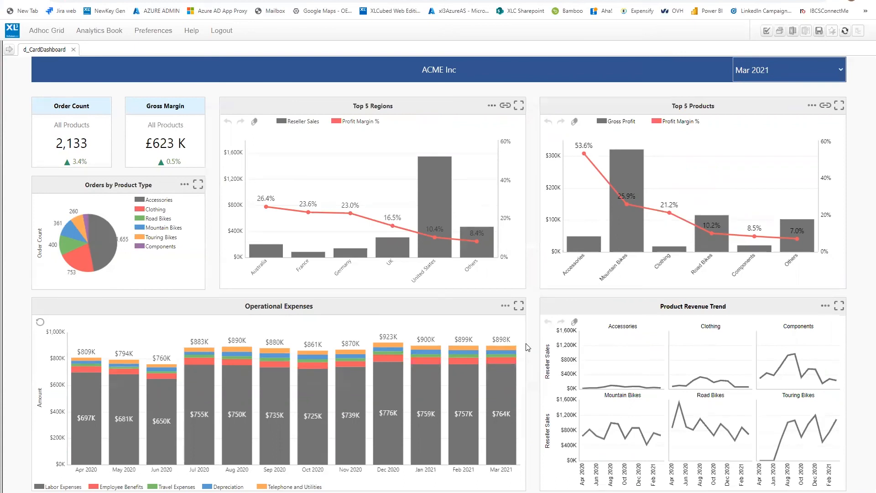
Step: Enlarge and restore the Product Revenue Trend chart, and filter the dashboard by United States from the Top 5 Regions chart
left_click(839, 307)
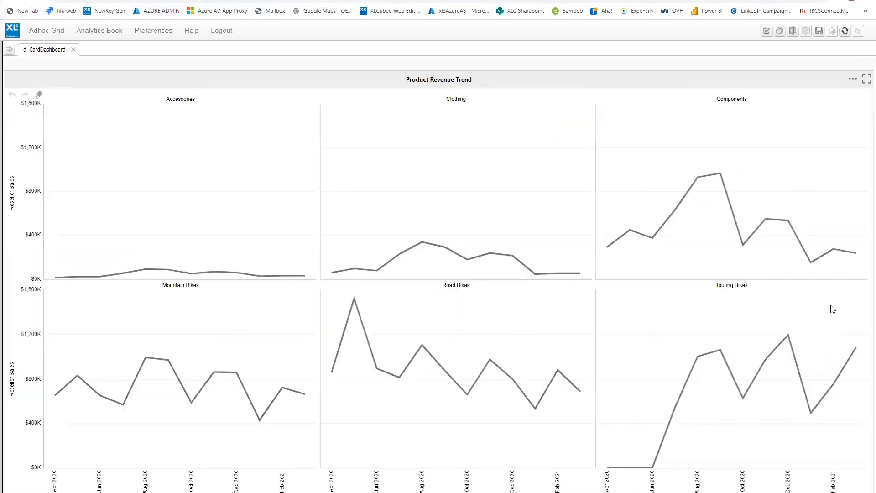
left_click(865, 80)
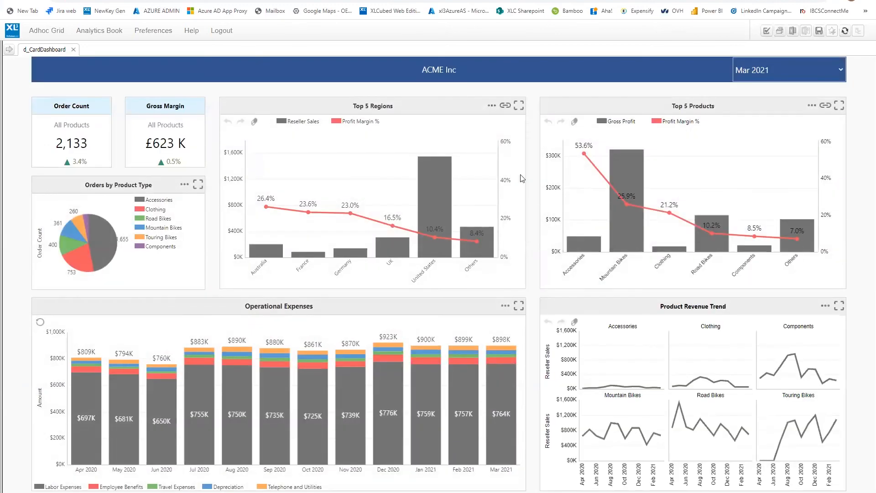
left_click(431, 191)
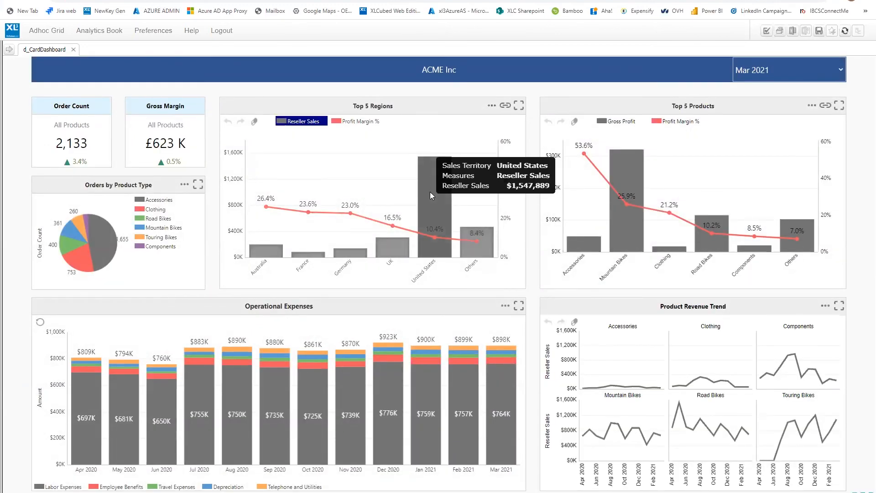
left_click(396, 170)
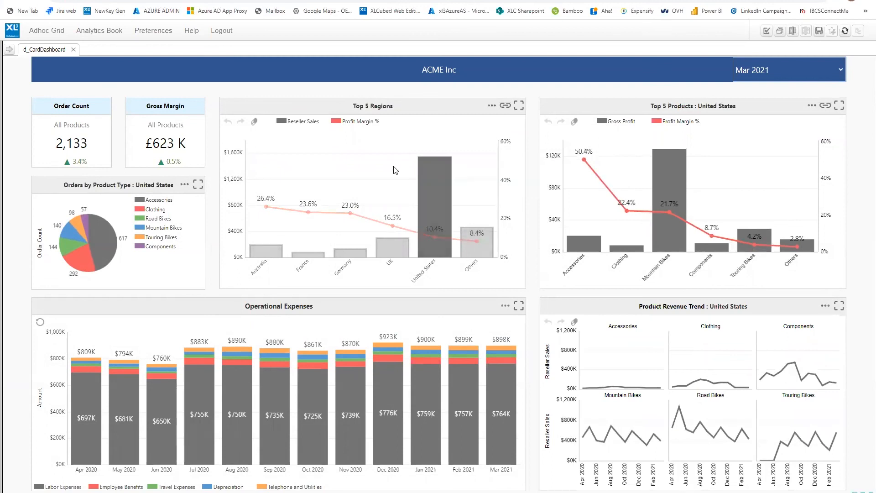
Step: View the detail report linked to the Top 5 Regions chart, go back to the dashboard and close it
left_click(505, 107)
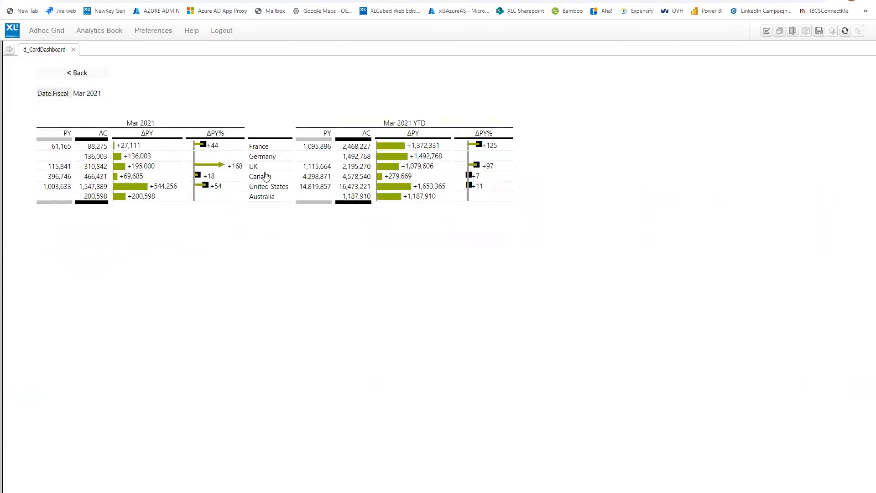
left_click(75, 73)
left_click(73, 49)
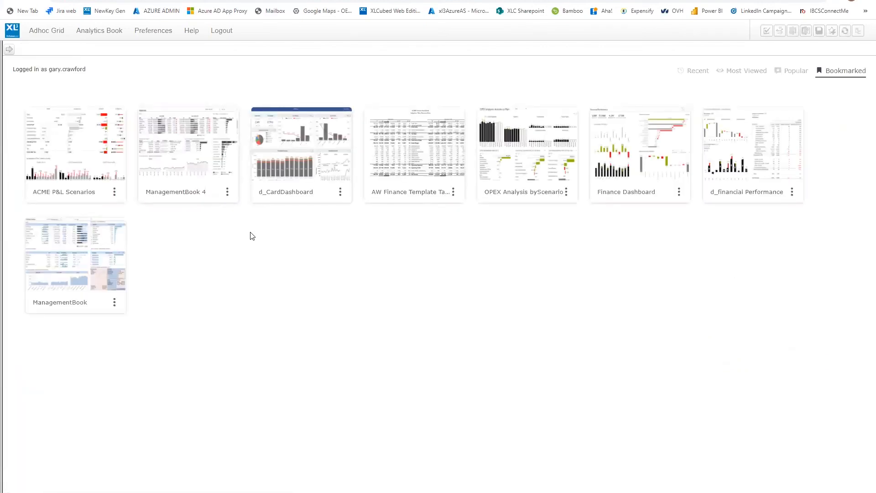
Step: Generate a direct URL for the d_CardDashboard report with the toolbar included
left_click(340, 195)
left_click(277, 194)
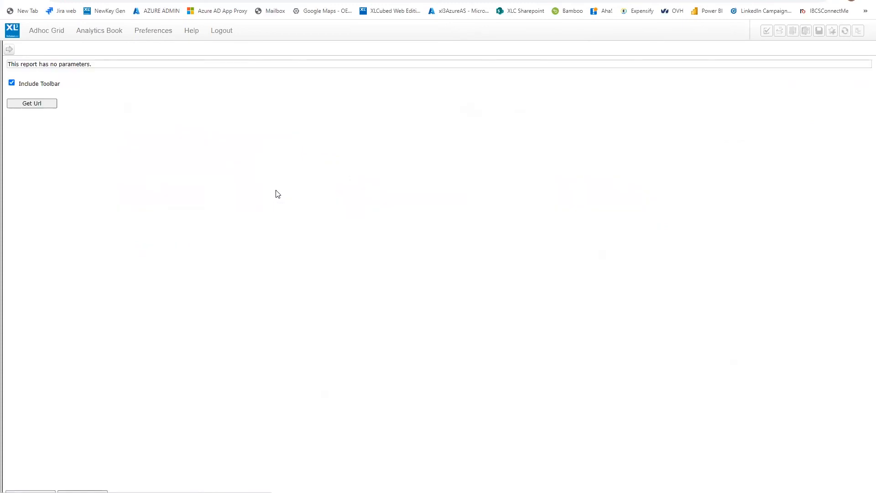
left_click(26, 105)
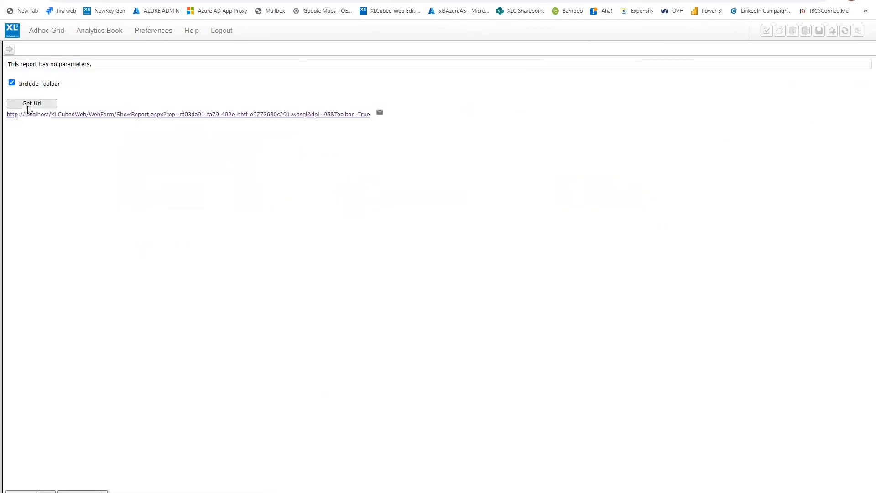
right_click(57, 116)
left_click(78, 122)
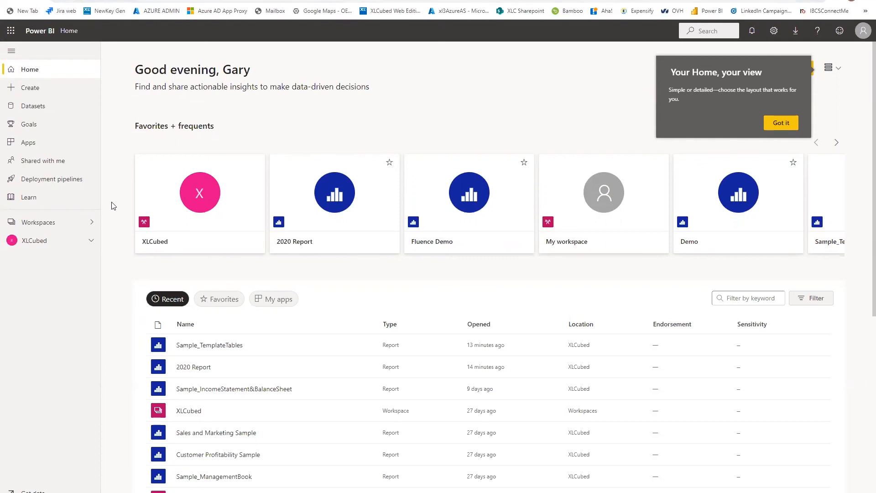
Step: Switch to Power BI, try to open the Sample_TemplateTables report, and open the 2020 Report from the home page instead
left_click(233, 346)
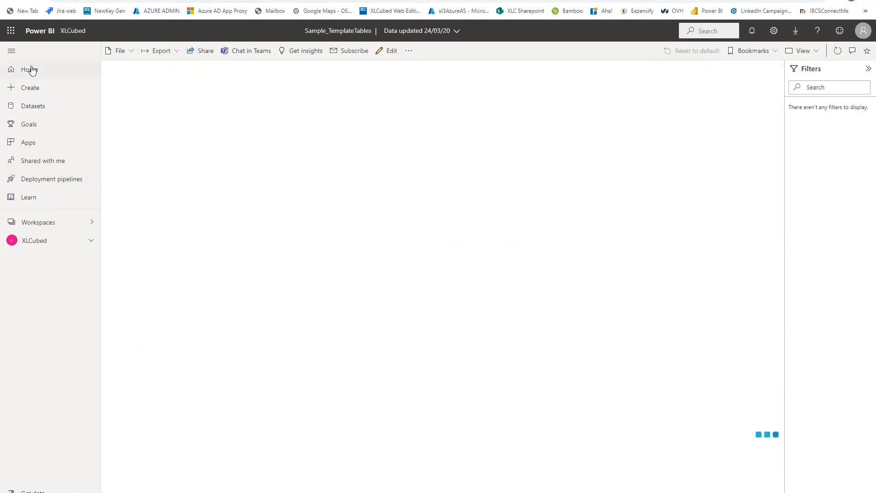
left_click(43, 33)
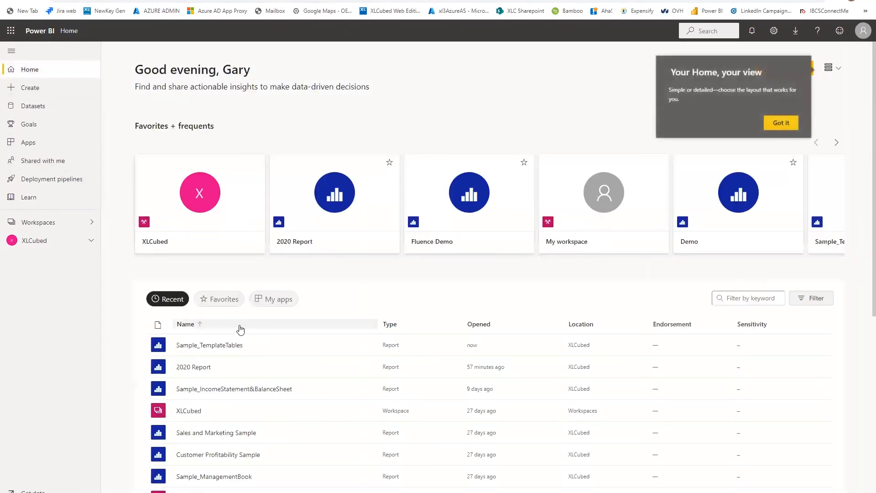
left_click(203, 370)
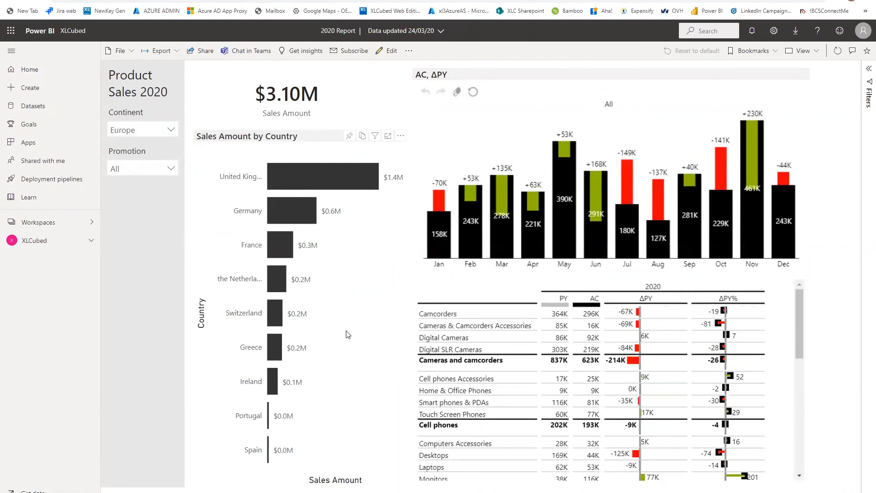
Step: Examine the Continent filter's options, the monthly variance chart and the sales by country in the 2020 Report
left_click(171, 131)
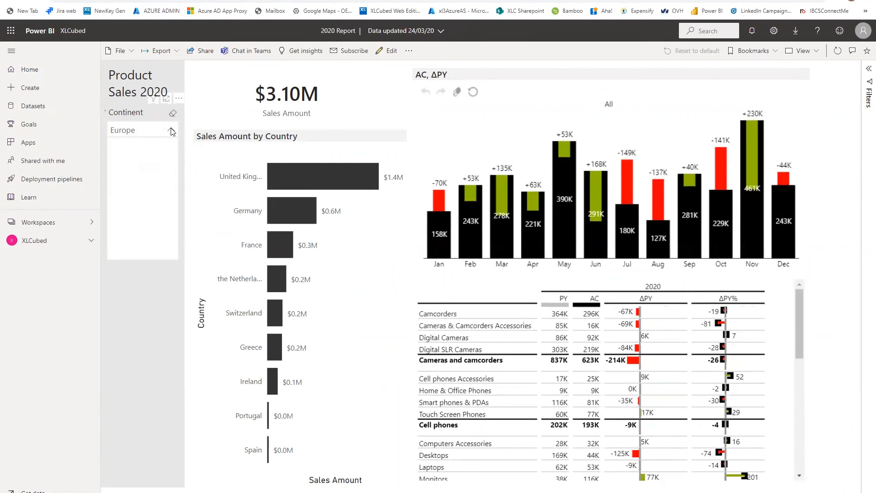
left_click(145, 315)
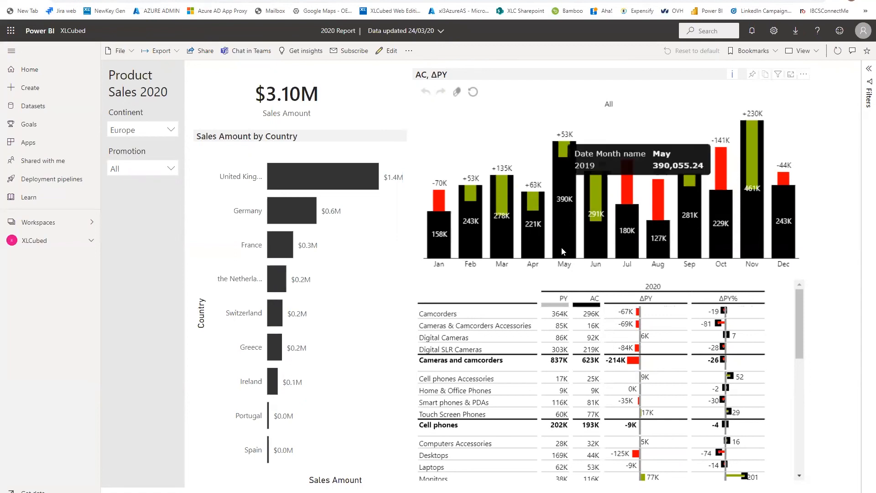
mouse_move(631, 201)
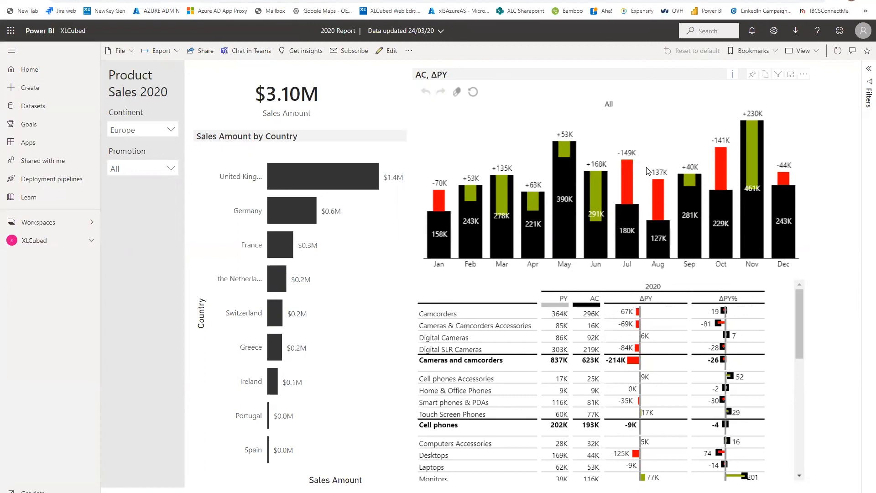
mouse_move(678, 154)
mouse_move(606, 258)
mouse_move(289, 210)
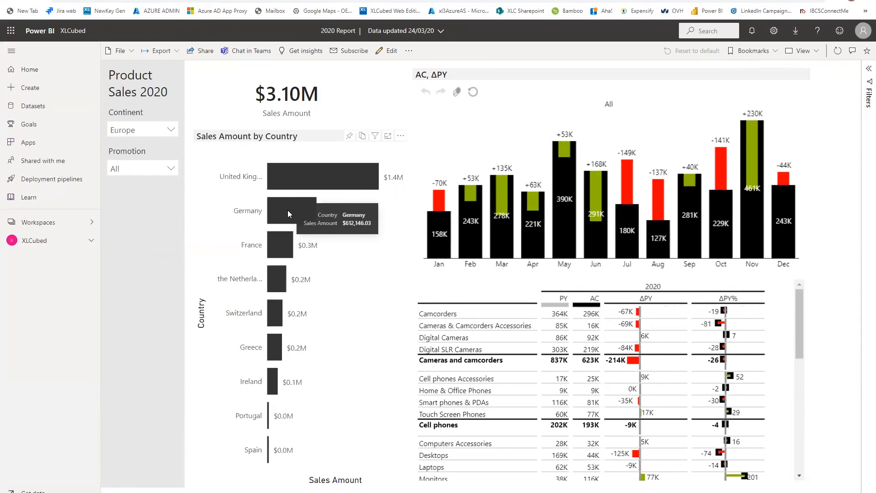
Step: Filter the report by Germany, United Kingdom and France in turn from the Sales Amount by Country chart
left_click(287, 209)
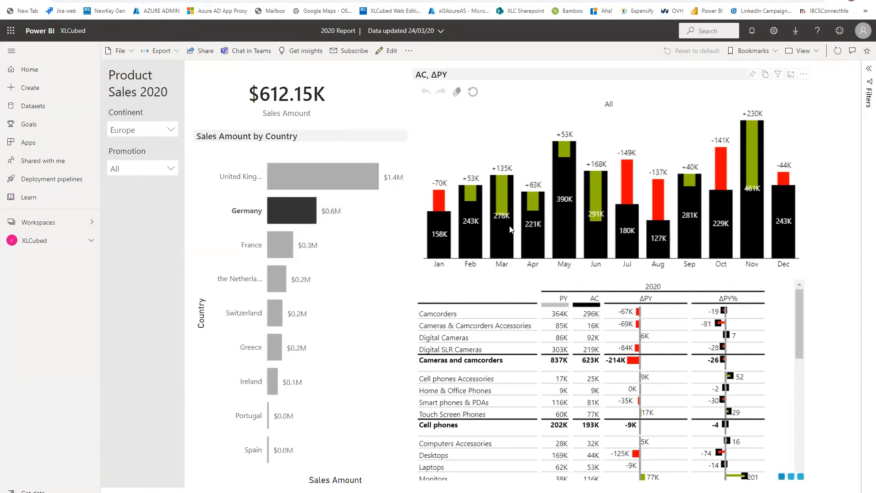
left_click(296, 177)
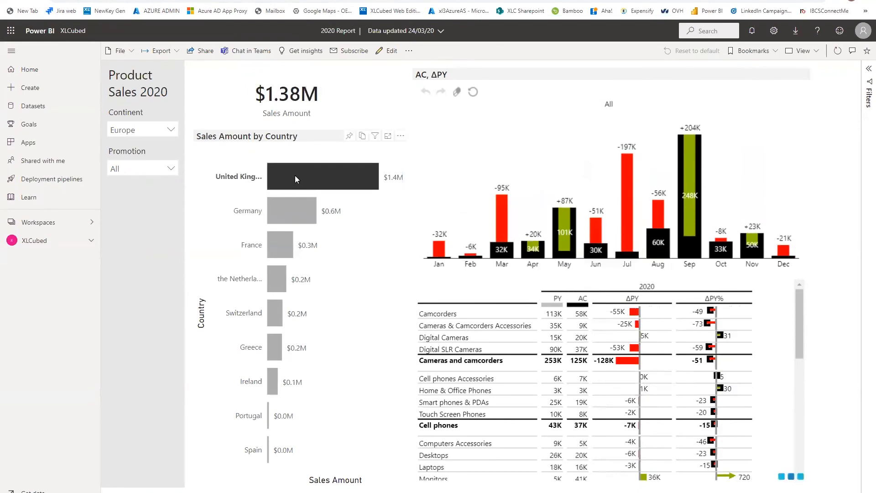
left_click(283, 247)
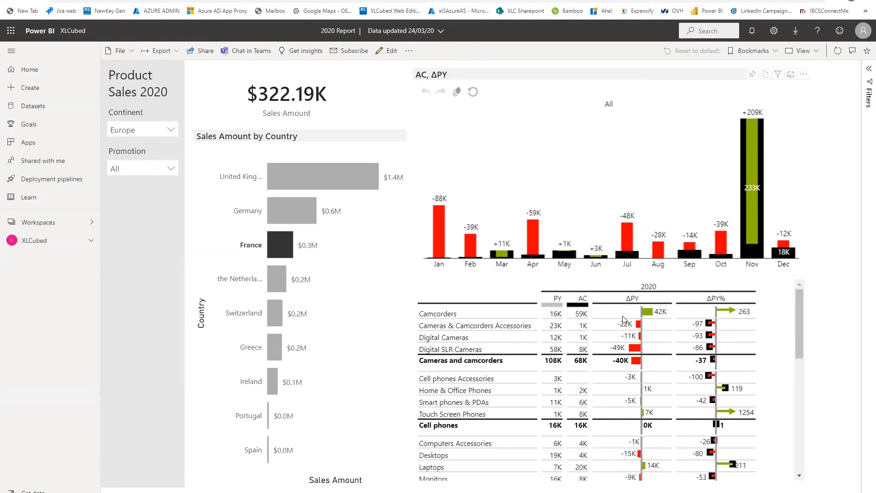
Step: Clear the country selection and drill the AC, ΔPY chart from All down to the individual product categories
left_click(759, 320)
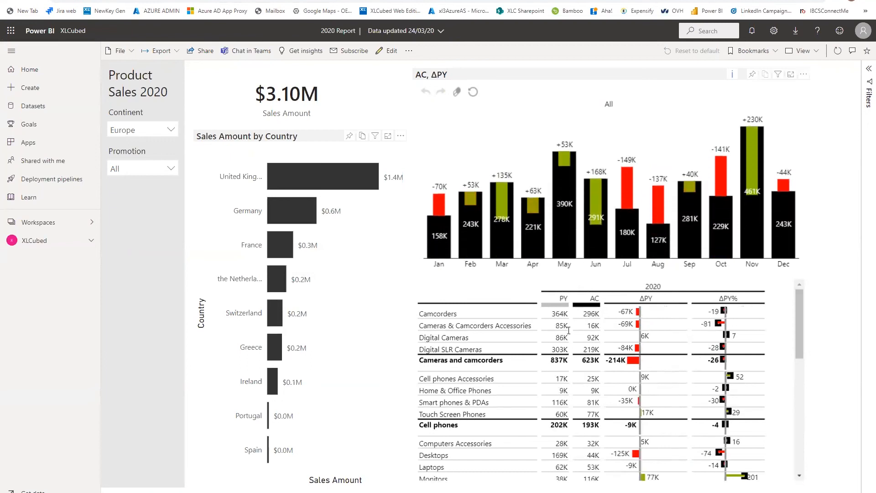
double_click(609, 105)
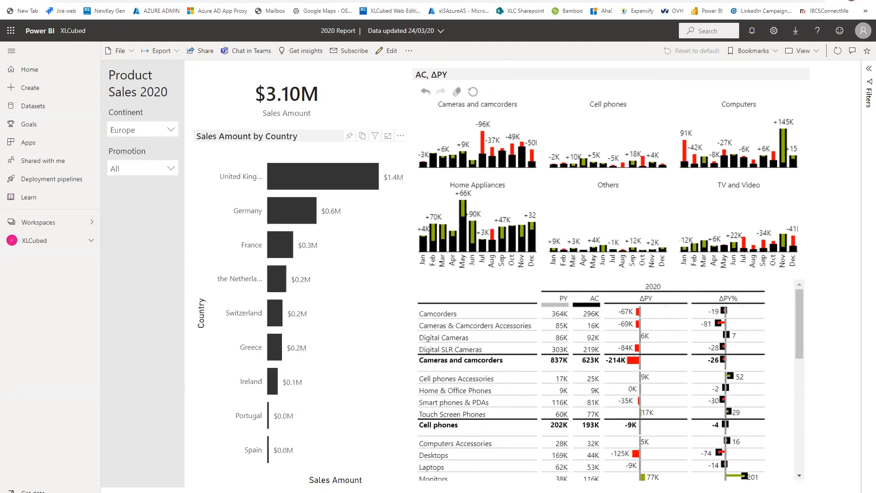
key("alt+Tab")
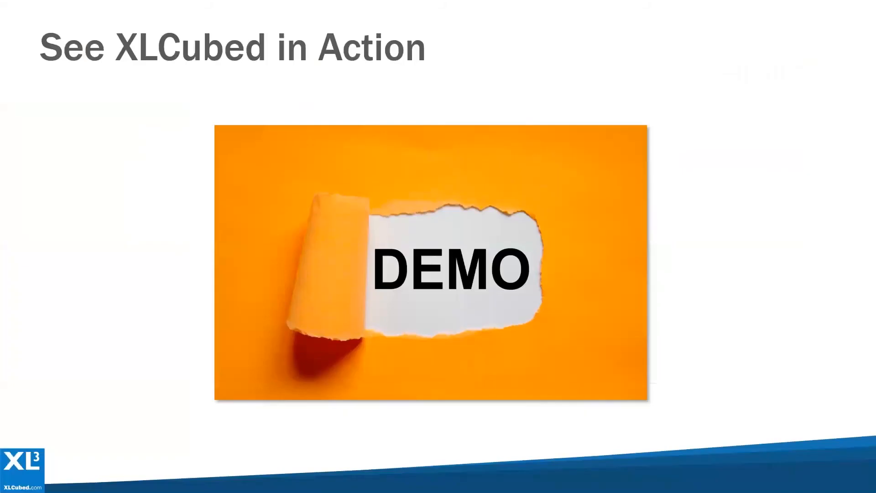
left_click(649, 412)
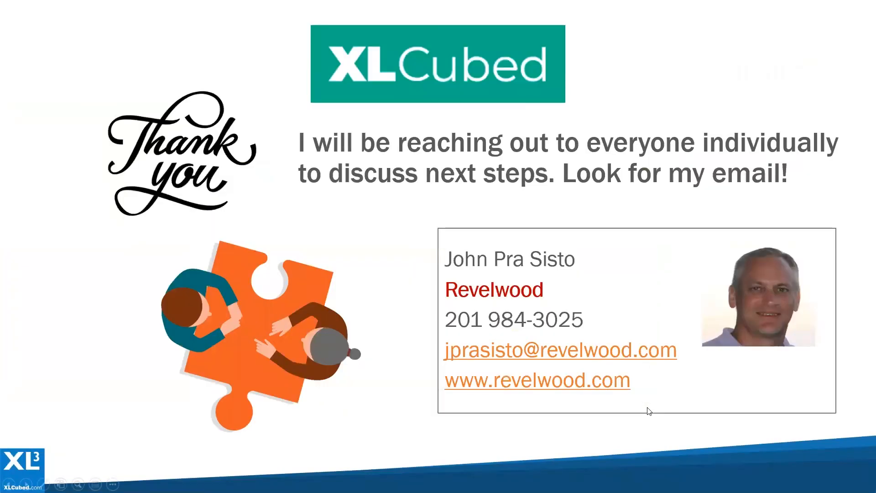